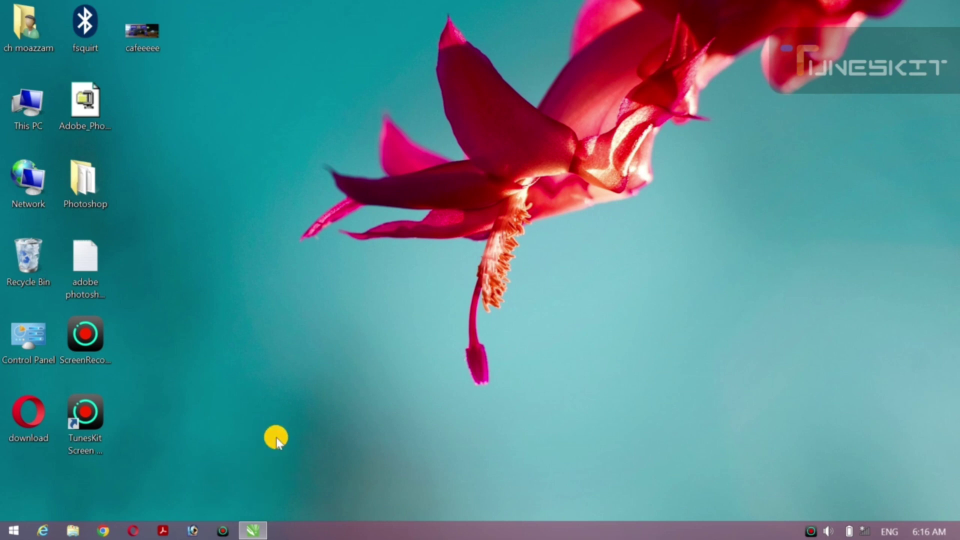
- Switch to the open CorelDRAW document
{"action": "left_click", "coordinate": [253, 531]}
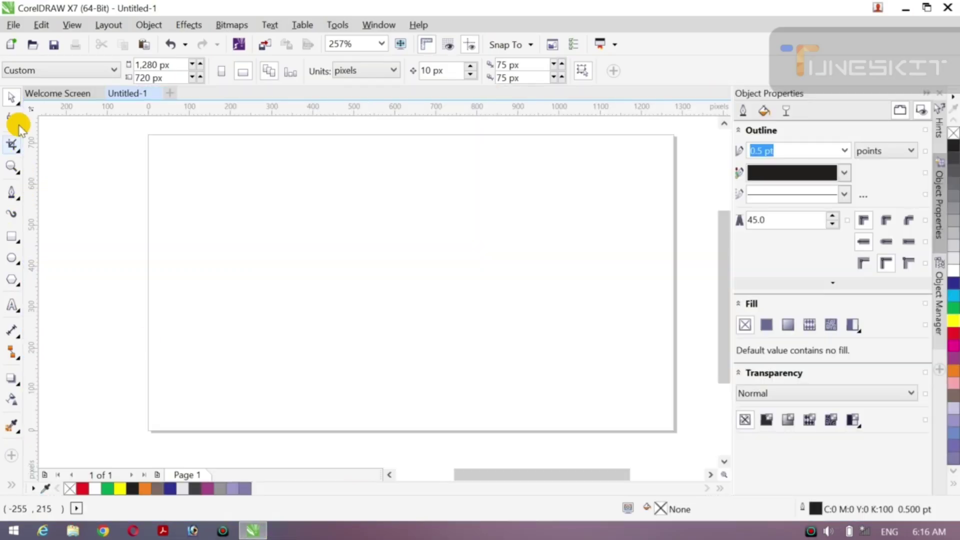
{"action": "left_click", "coordinate": [11, 97]}
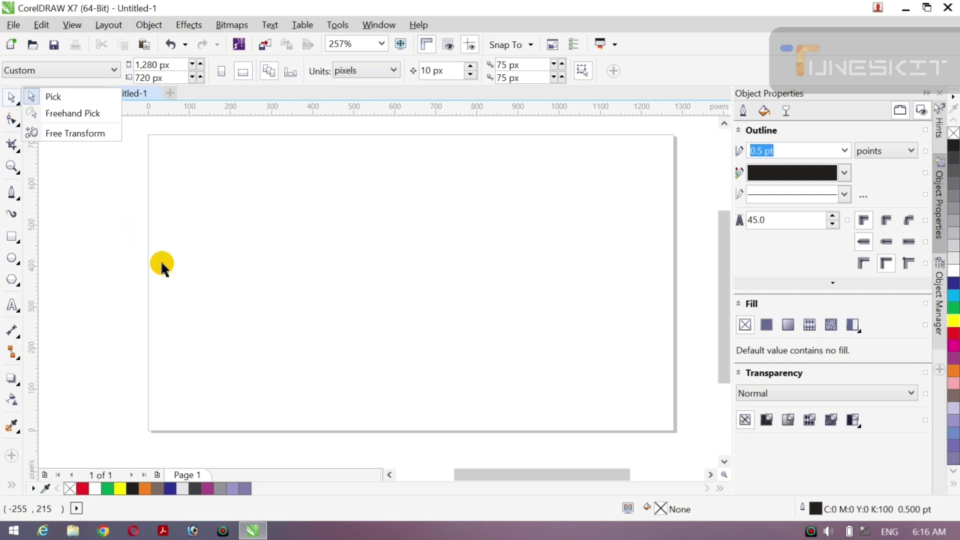
{"action": "left_click", "coordinate": [11, 145]}
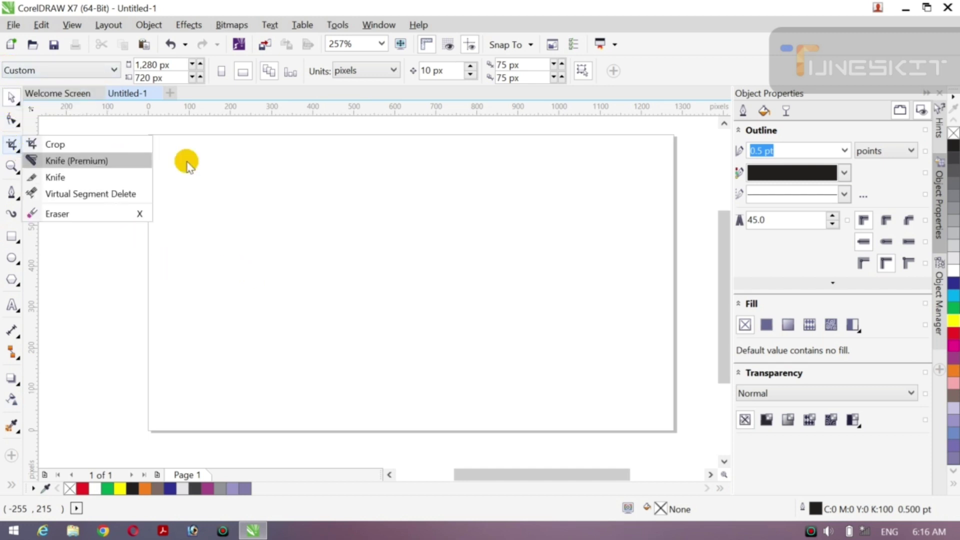
{"action": "left_click", "coordinate": [223, 163]}
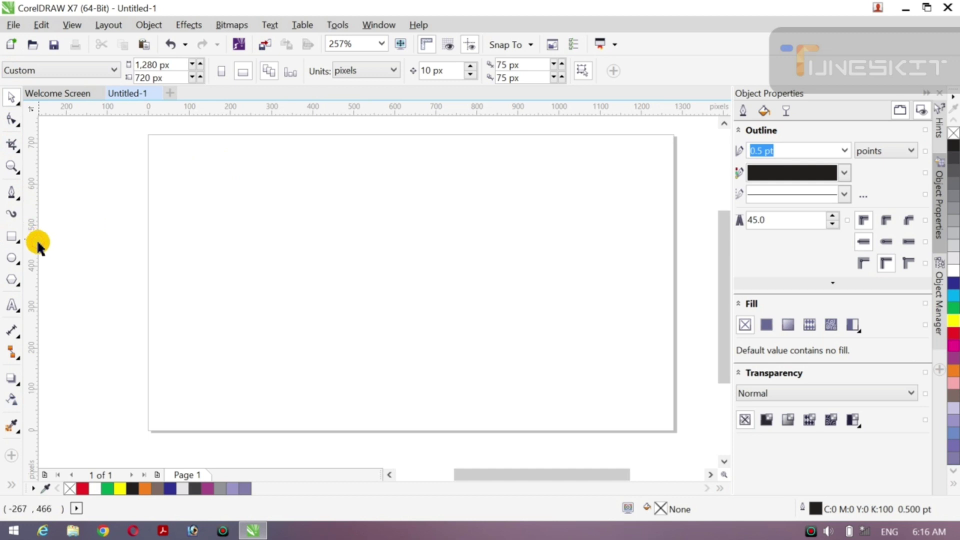
- Draw a circle about 185 px in diameter on the page, left of its centre
{"action": "left_click", "coordinate": [19, 264]}
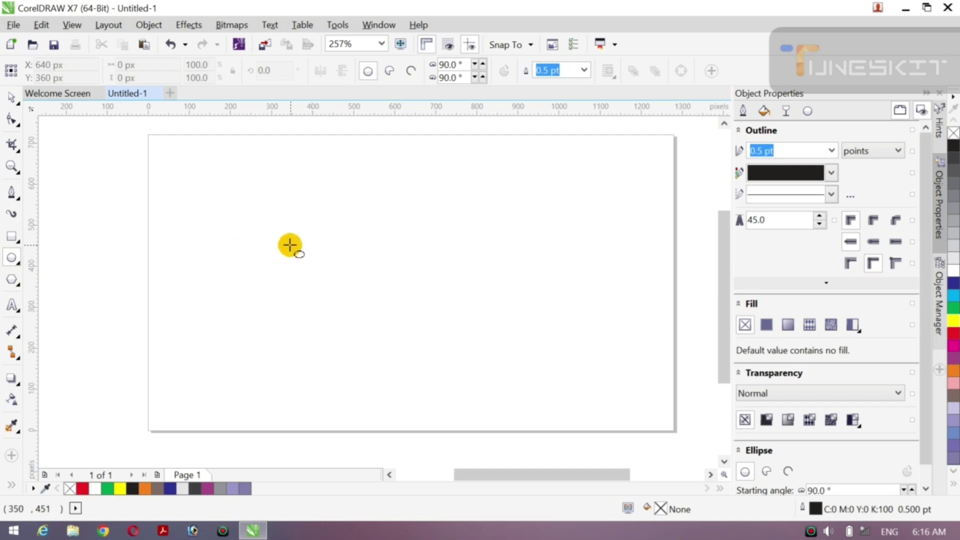
{"action": "mouse_move", "coordinate": [292, 246]}
{"action": "left_mouse_down"}
{"action": "mouse_move", "coordinate": [328, 300]}
{"action": "mouse_move", "coordinate": [345, 303]}
{"action": "mouse_move", "coordinate": [359, 321]}
{"action": "left_mouse_up"}
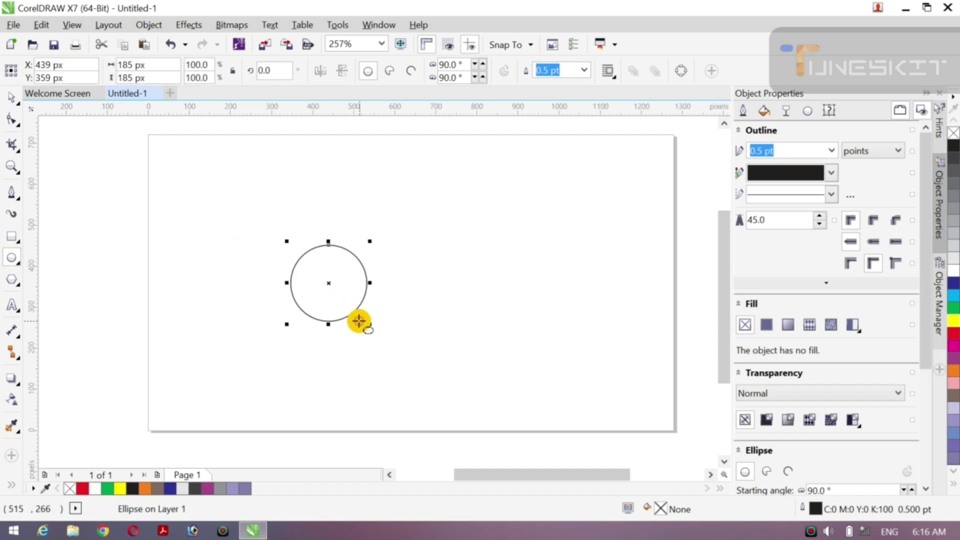
- Duplicate the circle and nudge the copy horizontally to X 589 px so it partly overlaps the original
{"action": "left_click", "coordinate": [10, 98]}
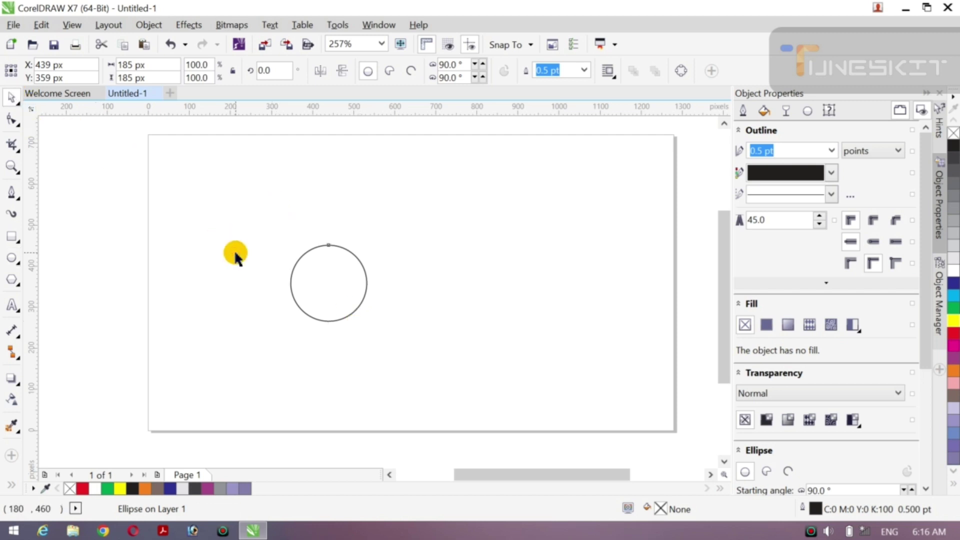
{"action": "left_click", "coordinate": [342, 284]}
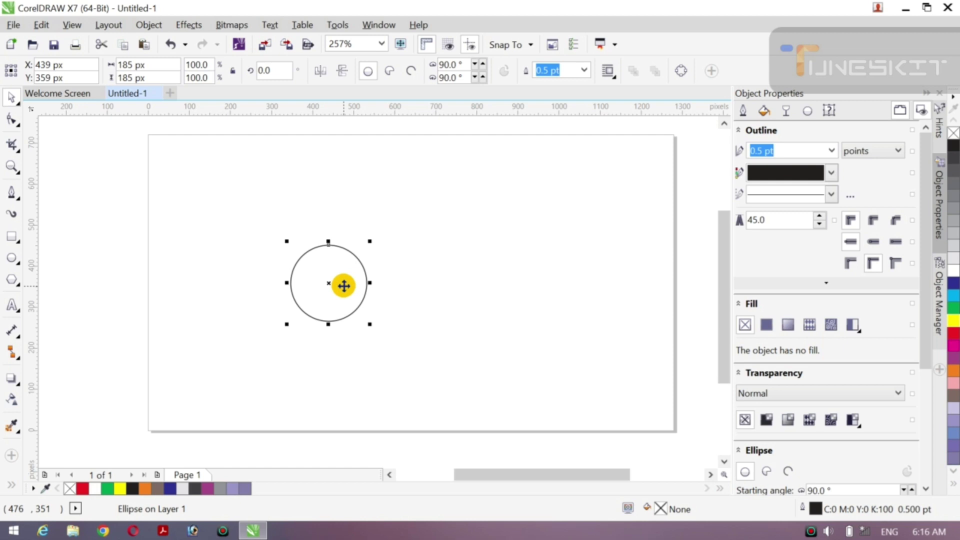
{"action": "key", "text": "KP_Add"}
{"action": "key", "text": "Right"}
{"action": "key", "text": "Right"}
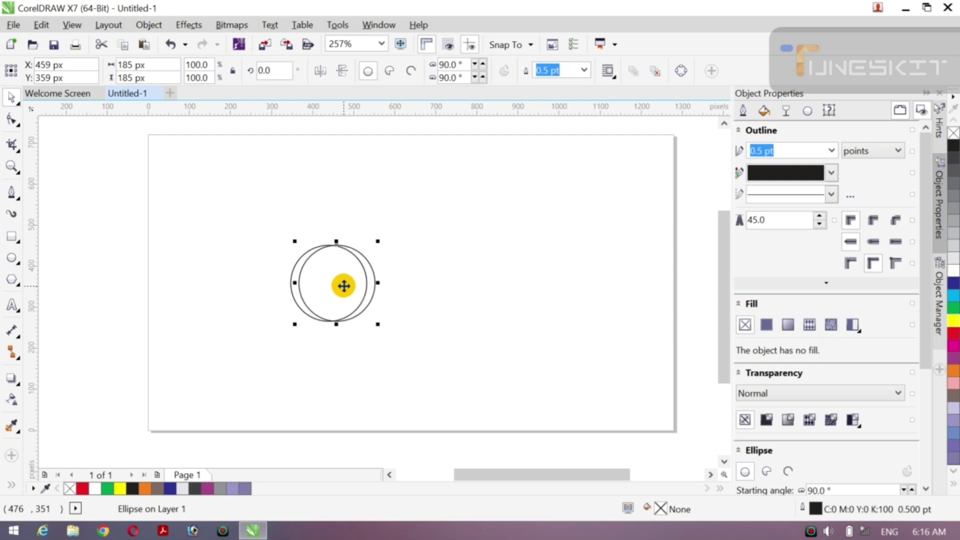
{"action": "key", "text": "Right"}
{"action": "key", "text": "Right"}
{"action": "key", "text": "Right"}
{"action": "key", "text": "Right"}
{"action": "key", "text": "Right"}
{"action": "key", "text": "Right"}
{"action": "key", "text": "Right"}
{"action": "key", "text": "Right"}
{"action": "key", "text": "Right"}
{"action": "key", "text": "Right"}
{"action": "key", "text": "Right"}
{"action": "key", "text": "Right"}
{"action": "key", "text": "Right"}
{"action": "key", "text": "Right"}
{"action": "key", "text": "Right"}
{"action": "key", "text": "Right"}
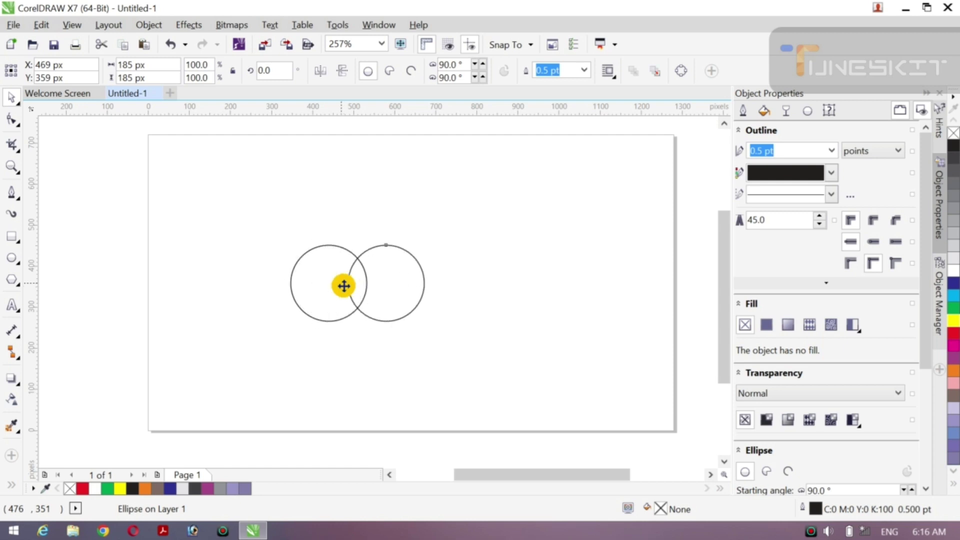
{"action": "key", "text": "Left"}
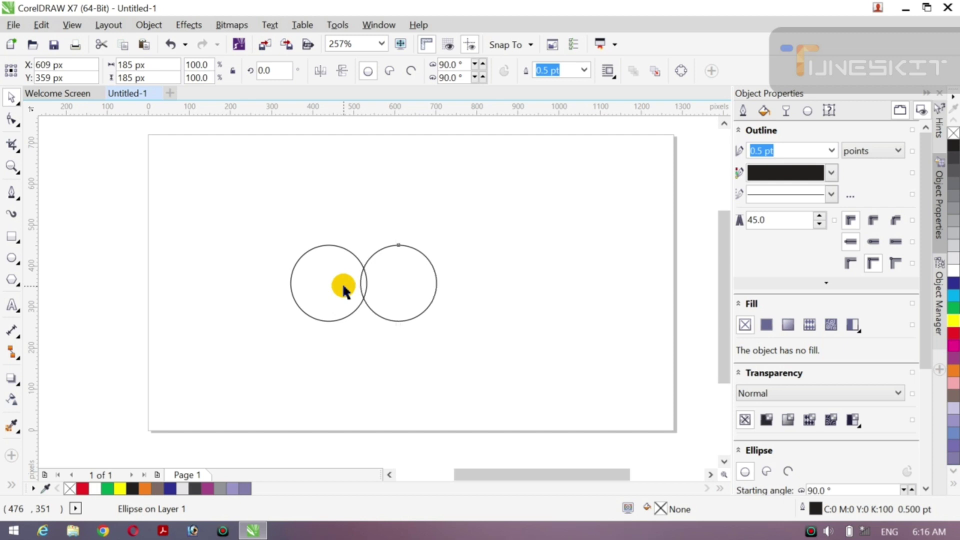
{"action": "key", "text": "Left"}
{"action": "key", "text": "Left"}
{"action": "key", "text": "Right"}
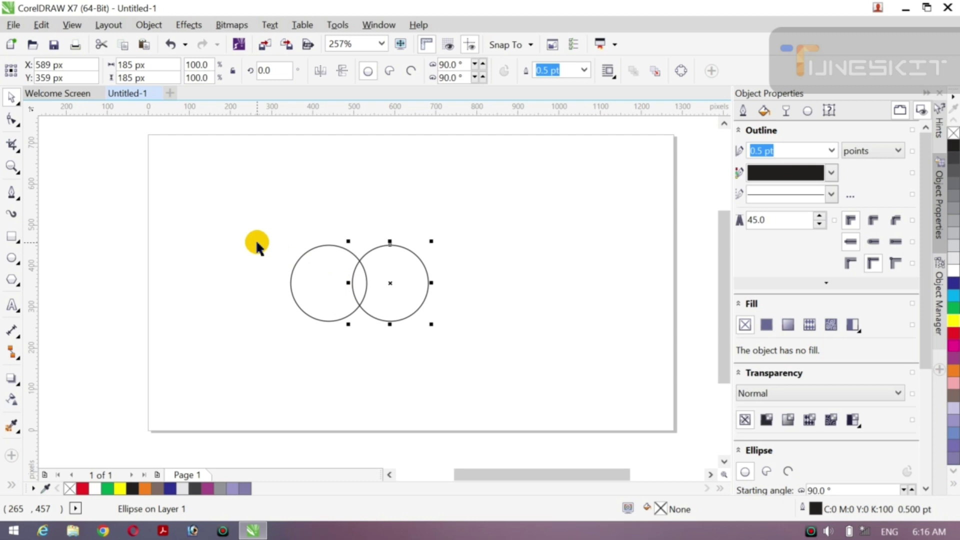
- Create a lens shape from the intersection of the two circles and delete both original circles
{"action": "key", "text": "ctrl+a"}
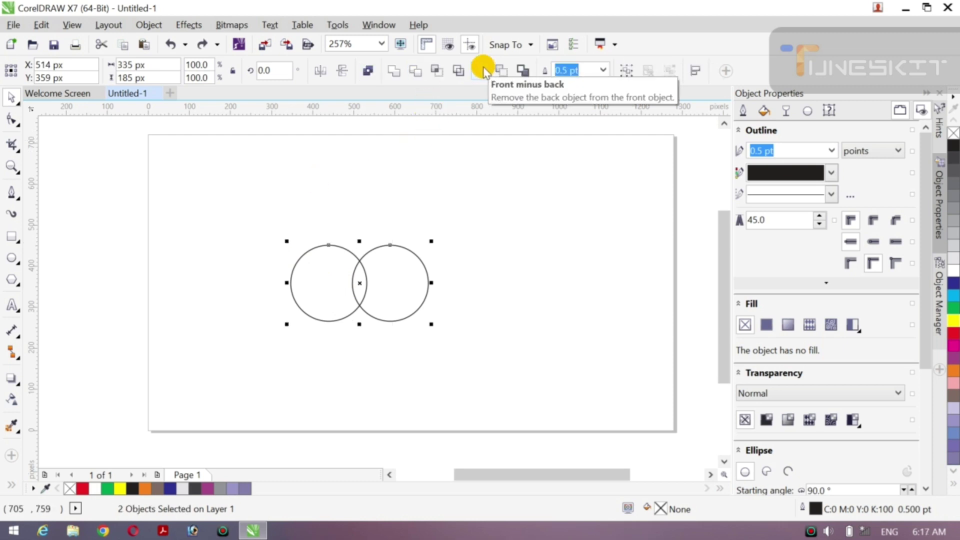
{"action": "left_click", "coordinate": [432, 73]}
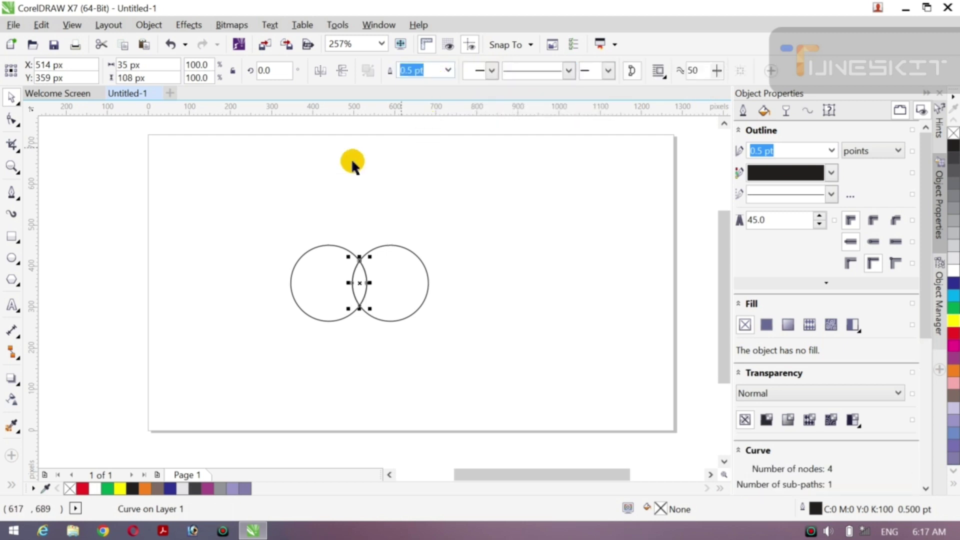
{"action": "left_click_drag", "start_coordinate": [328, 172], "coordinate": [390, 268]}
{"action": "left_click", "coordinate": [391, 266]}
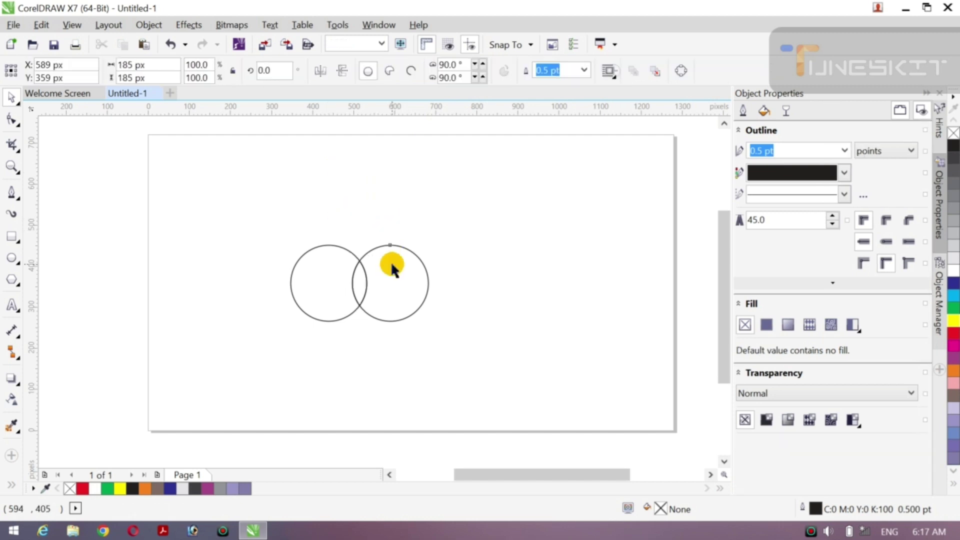
{"action": "key", "text": "Delete"}
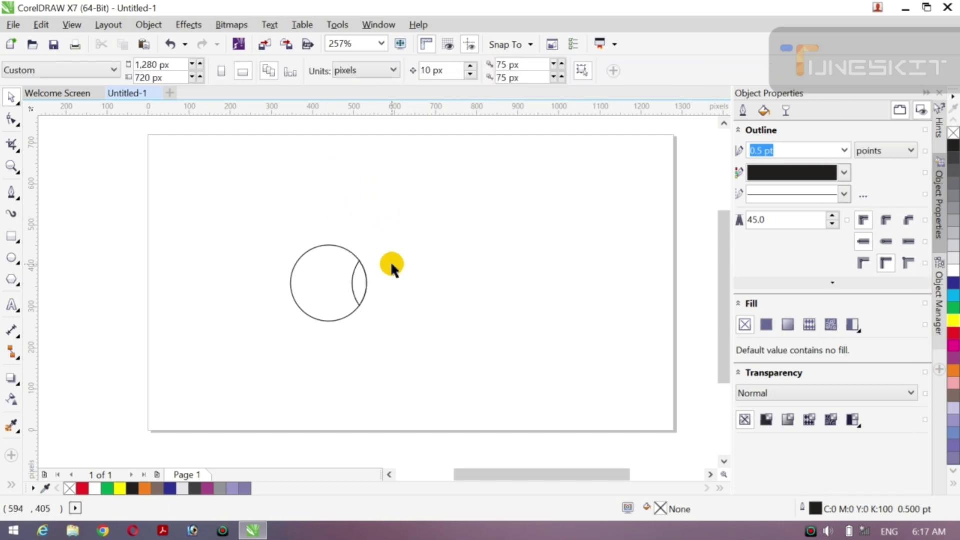
{"action": "left_click", "coordinate": [343, 269]}
{"action": "key", "text": "Delete"}
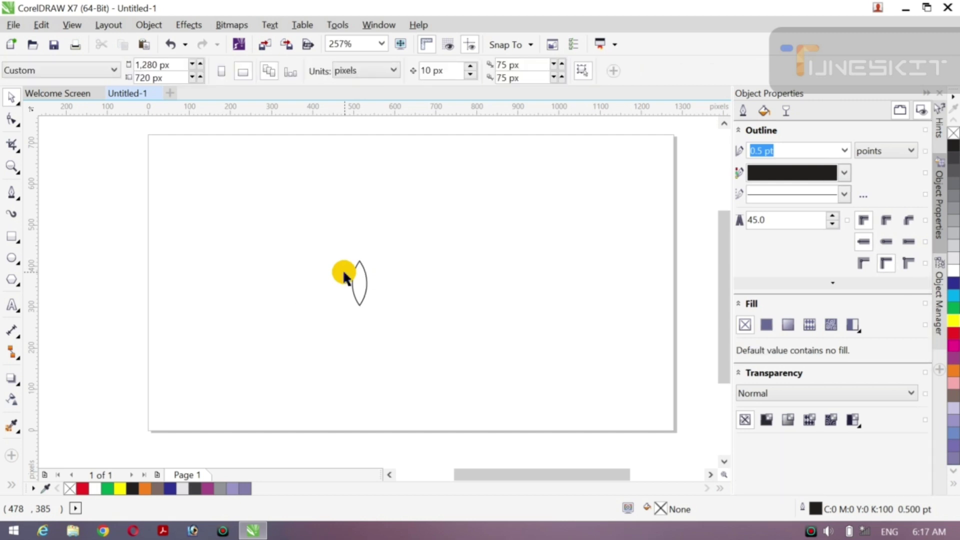
- Fill the lens shape with green (C100 M0 Y100 K0) and set its outline width to None
{"action": "left_click", "coordinate": [360, 282]}
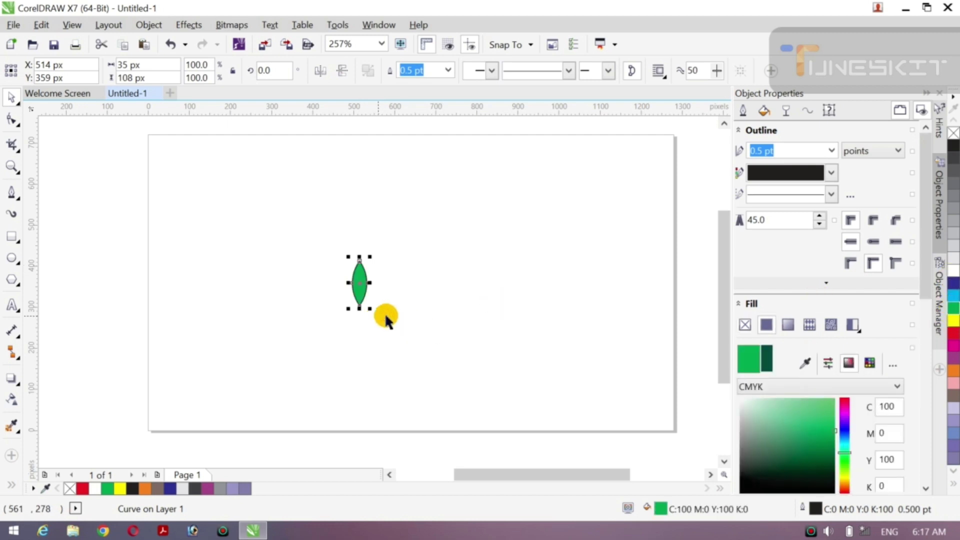
{"action": "left_click", "coordinate": [447, 70]}
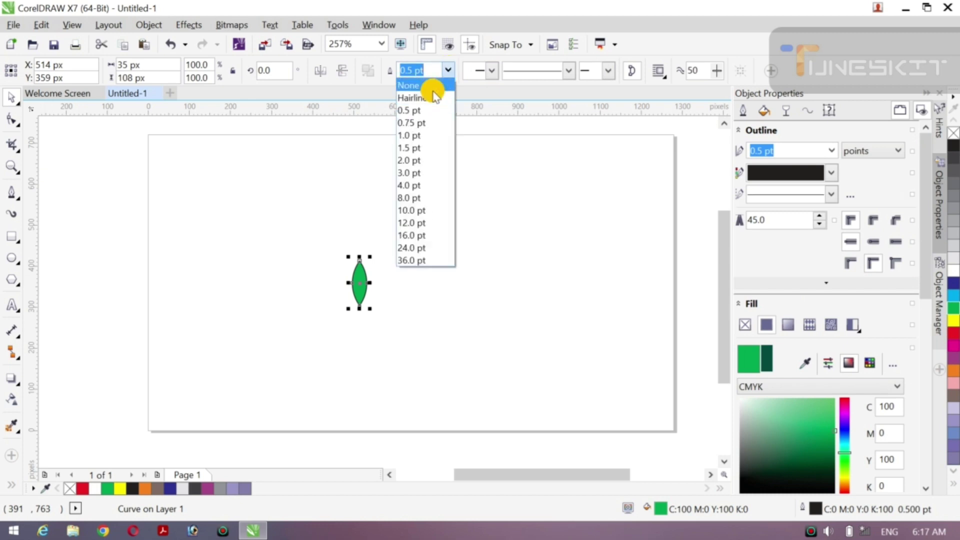
{"action": "left_click", "coordinate": [434, 89]}
{"action": "left_click", "coordinate": [310, 245]}
- Enlarge the green leaf shape proportionally about its centre to about 117 × 360 px
{"action": "left_click", "coordinate": [356, 280]}
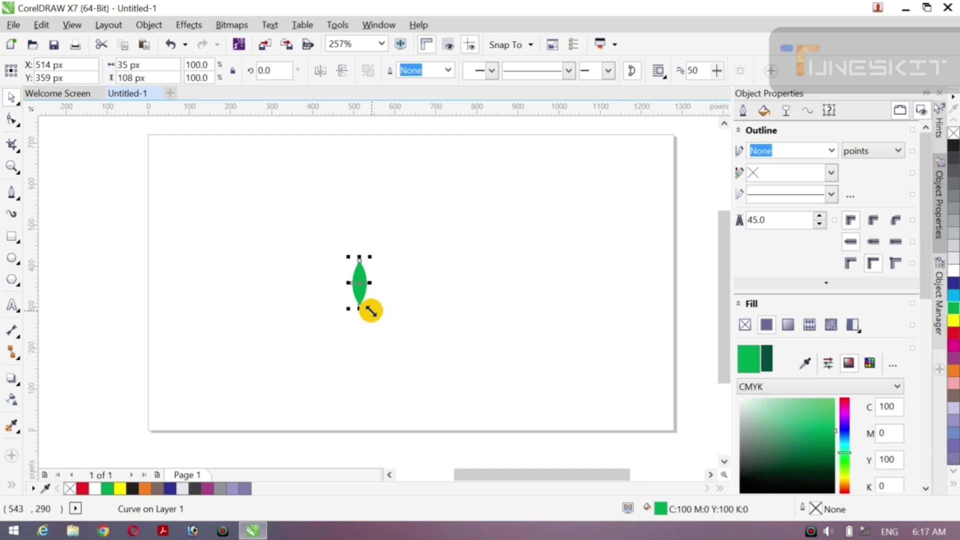
{"action": "left_click_drag", "start_coordinate": [371, 310], "coordinate": [395, 361]}
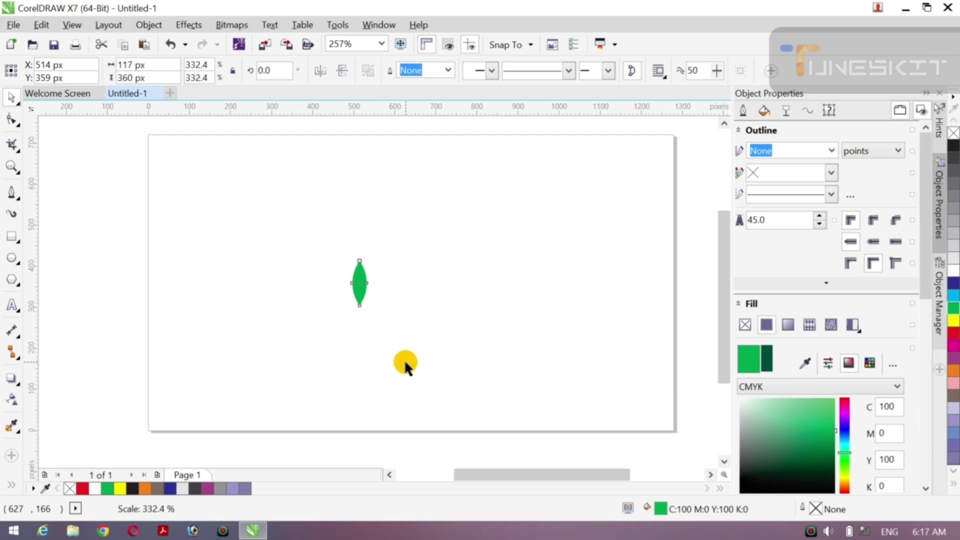
{"action": "left_click", "coordinate": [268, 332]}
- Apply an interactive green-to-white linear fountain fill running from above the page's upper edge, right of the leaf, to below its left side
{"action": "left_click", "coordinate": [343, 296]}
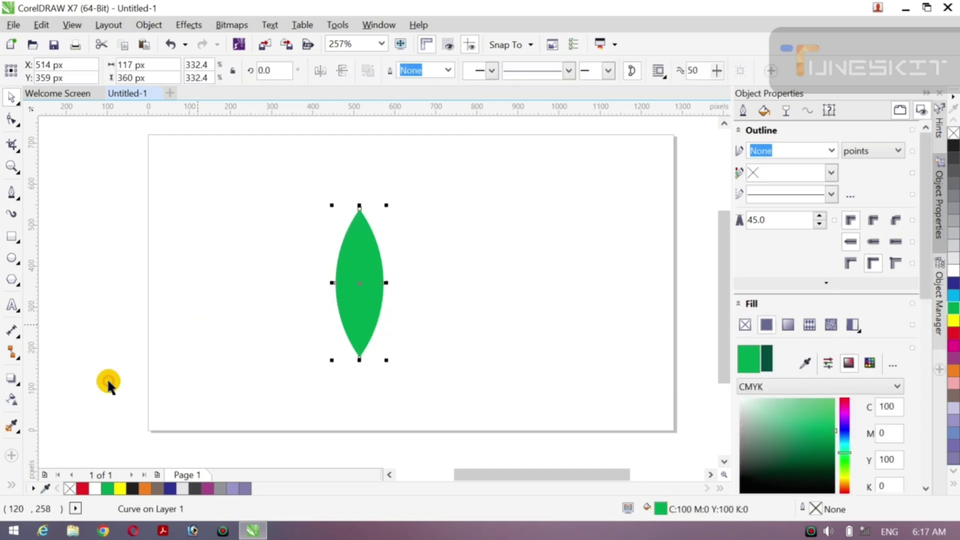
{"action": "left_click", "coordinate": [18, 430]}
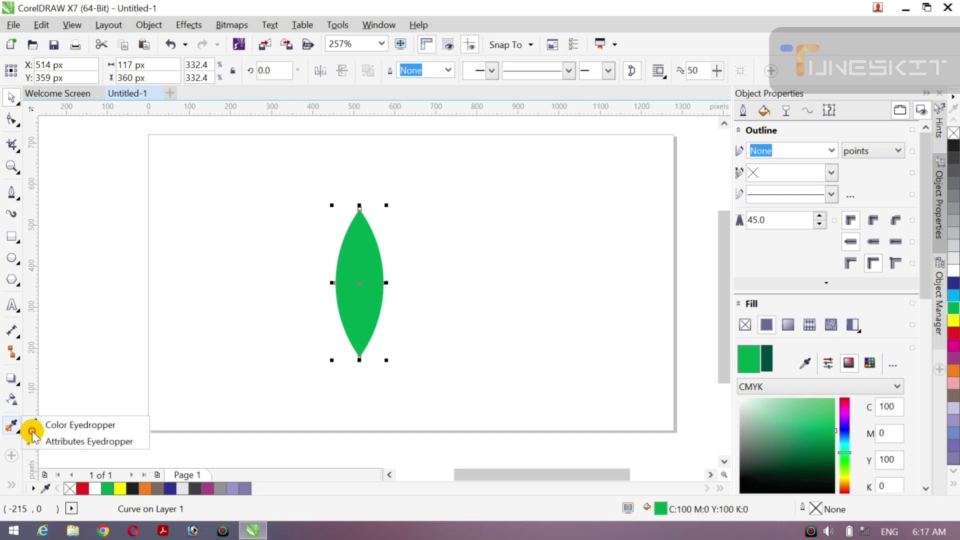
{"action": "left_click", "coordinate": [10, 486]}
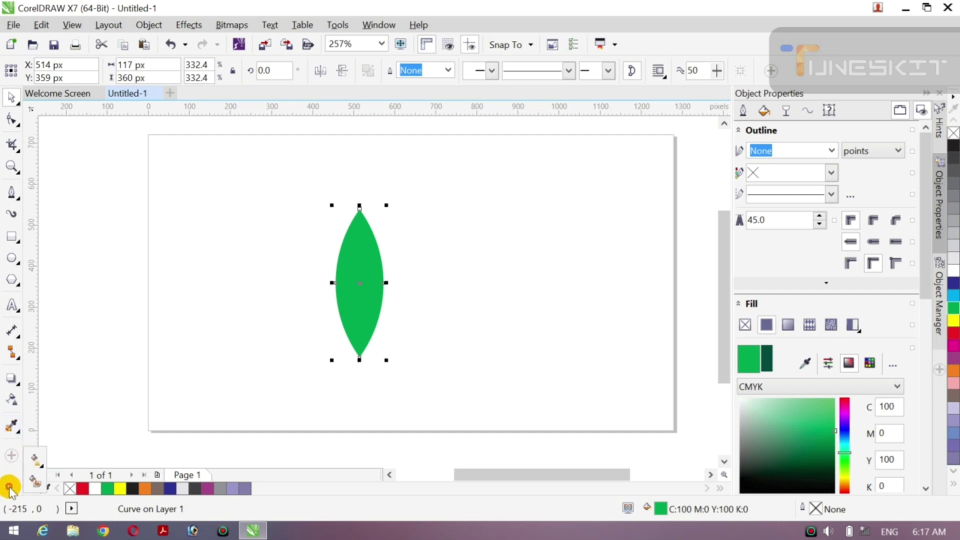
{"action": "left_click", "coordinate": [35, 456]}
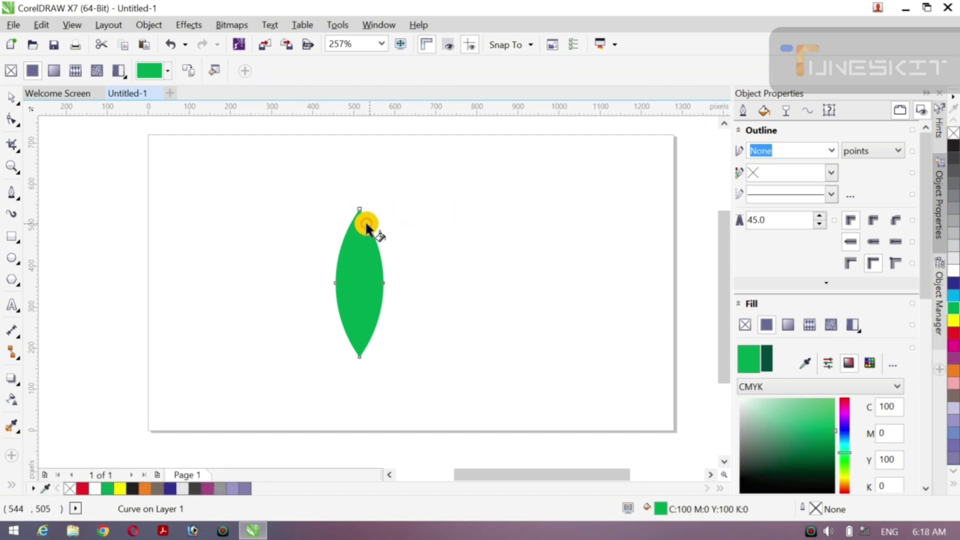
{"action": "left_click_drag", "start_coordinate": [354, 226], "coordinate": [289, 401]}
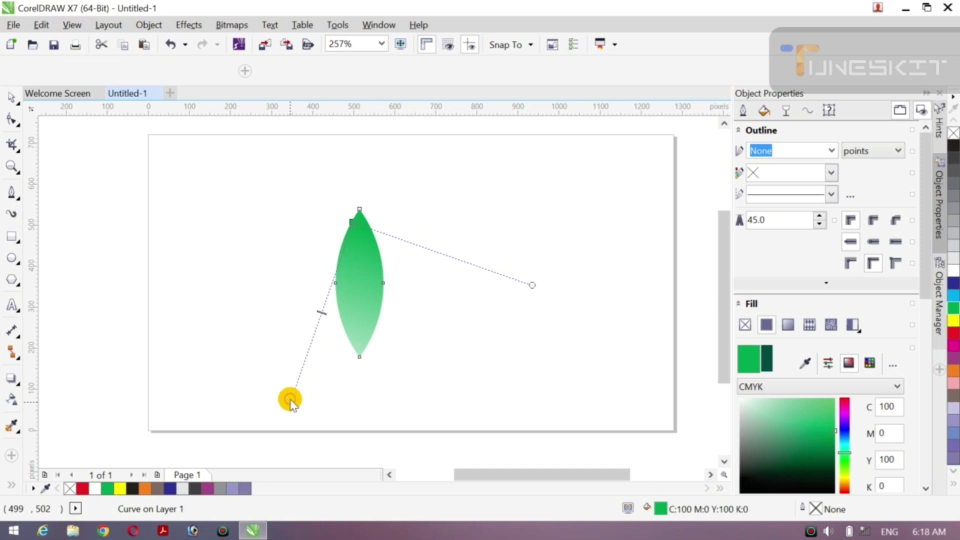
{"action": "left_click_drag", "start_coordinate": [351, 222], "coordinate": [480, 123]}
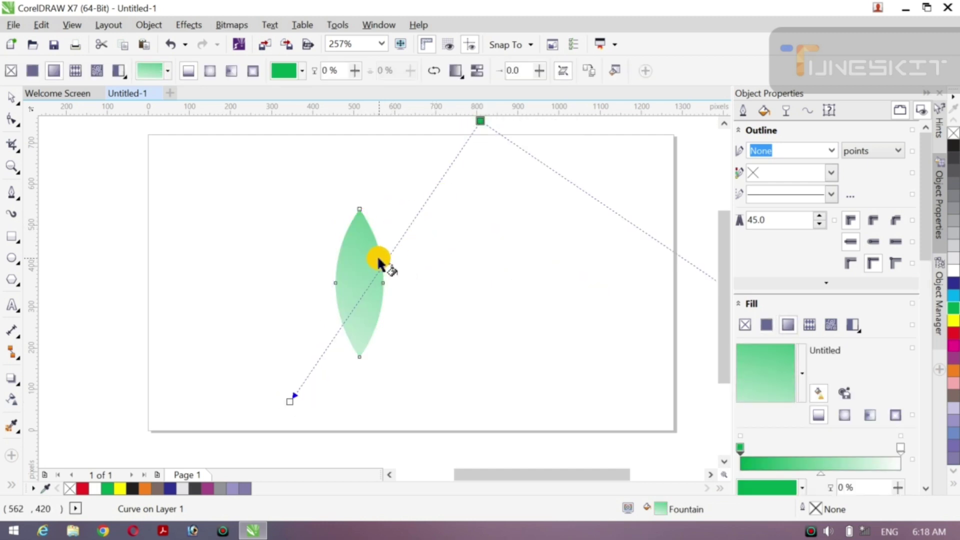
- Shift the fountain fill's midpoint toward the white end node so green dominates the leaf
{"action": "left_click_drag", "start_coordinate": [362, 285], "coordinate": [354, 313]}
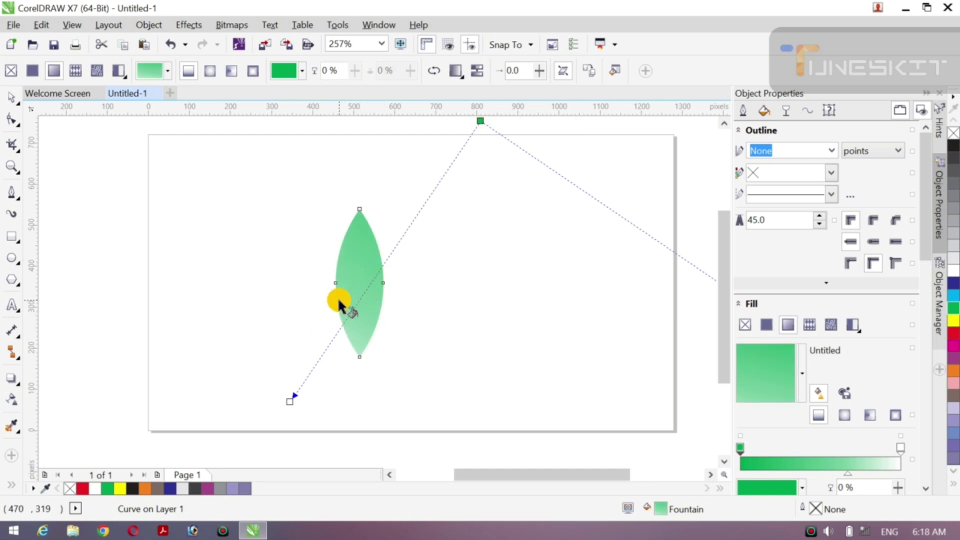
{"action": "left_click", "coordinate": [350, 307]}
{"action": "left_click_drag", "start_coordinate": [345, 311], "coordinate": [317, 347]}
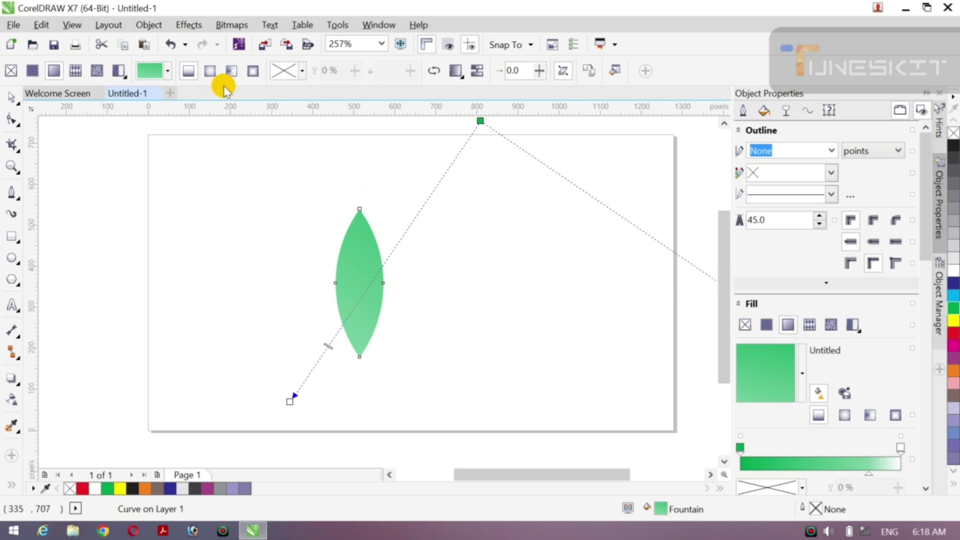
- Try the rectangular fountain fill, change it to elliptical, and move the white centre node to just beyond the page's upper edge
{"action": "left_click", "coordinate": [252, 71]}
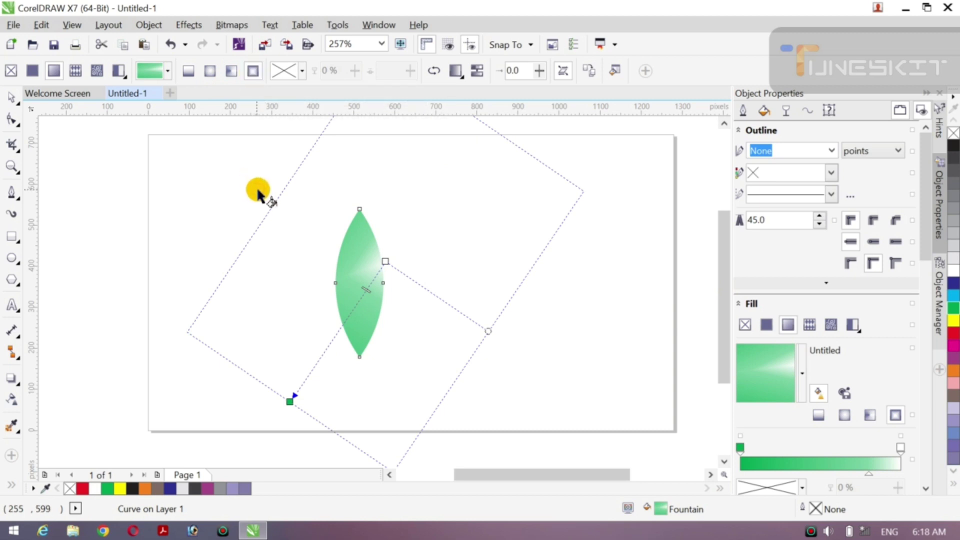
{"action": "left_click", "coordinate": [210, 70]}
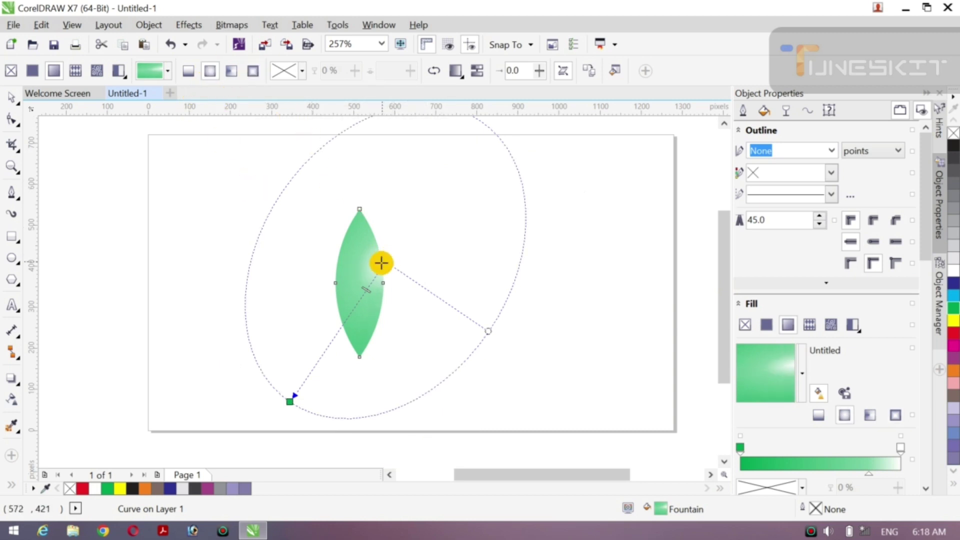
{"action": "left_click_drag", "start_coordinate": [384, 262], "coordinate": [599, 127]}
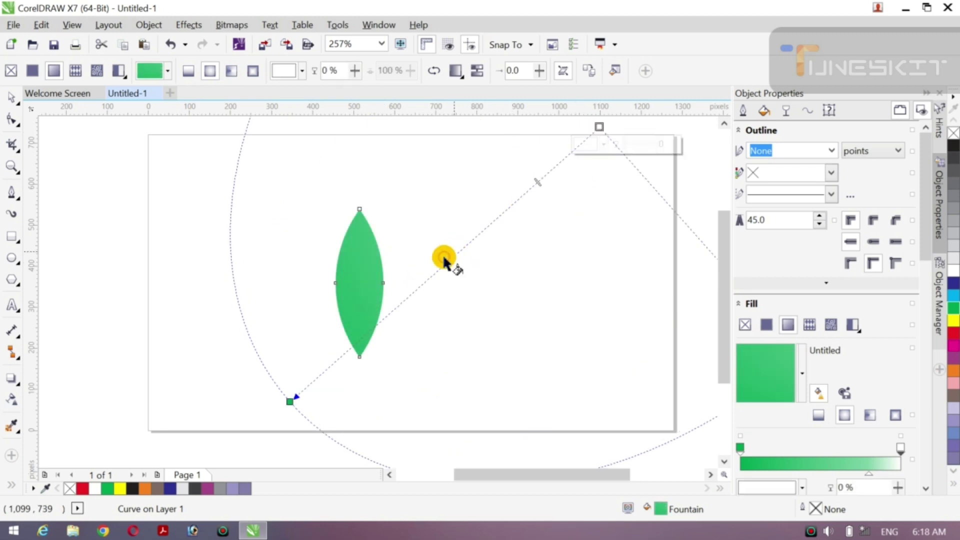
- Try a dark red (C41 M91 Y85 K65) for the centre node of the leaf's elliptical fountain fill
{"action": "left_click", "coordinate": [603, 144]}
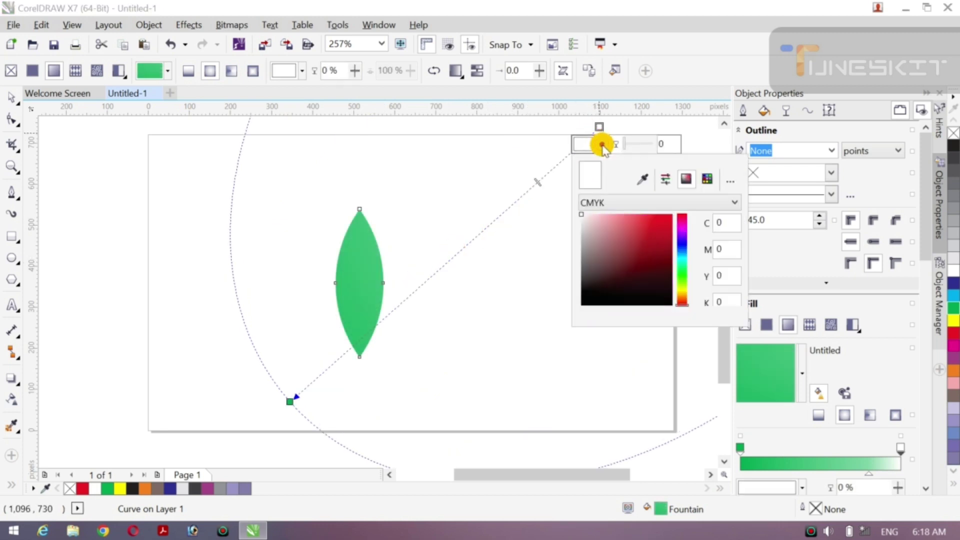
{"action": "left_click", "coordinate": [620, 238]}
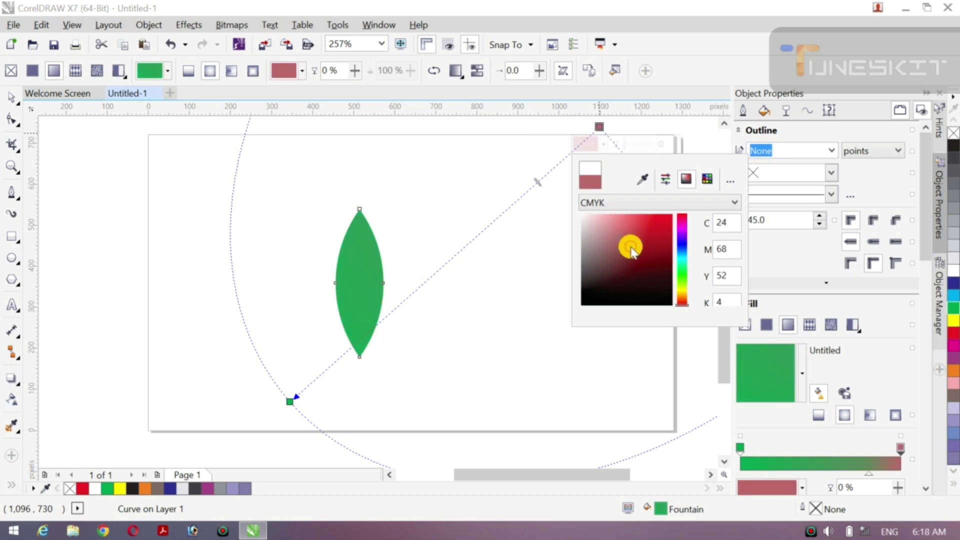
{"action": "left_click", "coordinate": [629, 274]}
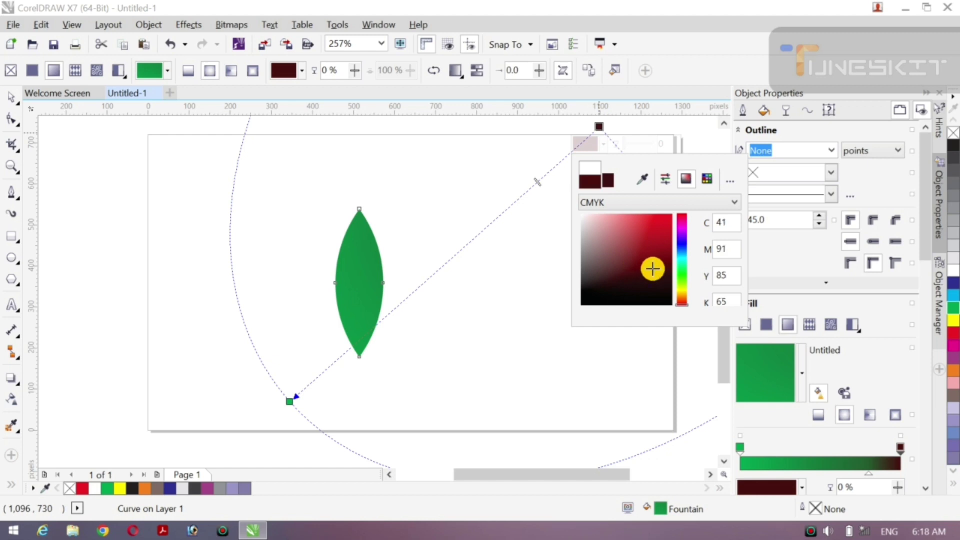
{"action": "left_click", "coordinate": [354, 261]}
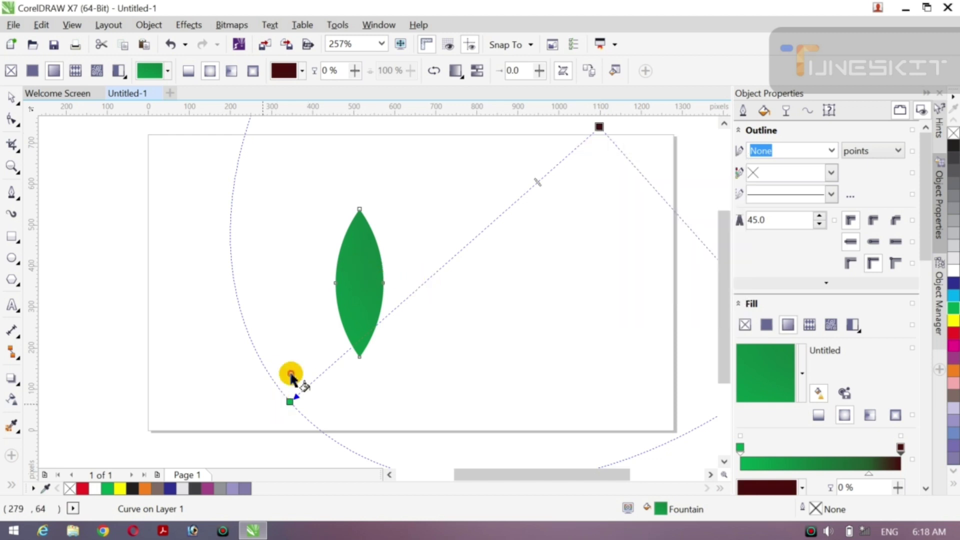
- Redraw the elliptical fountain fill from a centre node left of the leaf to its upper right, with 14% centre-node transparency
{"action": "left_click_drag", "start_coordinate": [375, 281], "coordinate": [478, 214]}
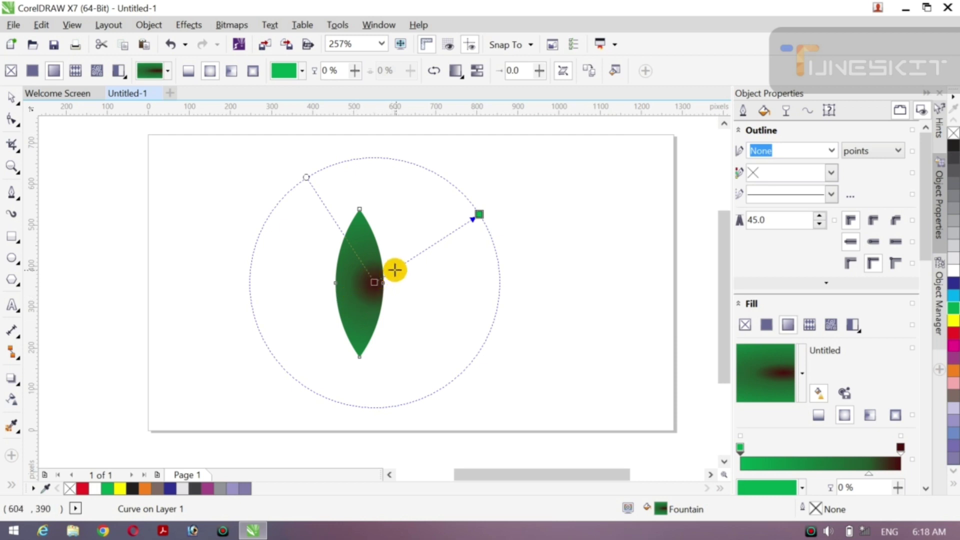
{"action": "mouse_move", "coordinate": [395, 270]}
{"action": "left_mouse_down"}
{"action": "mouse_move", "coordinate": [431, 242]}
{"action": "mouse_move", "coordinate": [298, 351]}
{"action": "left_mouse_up"}
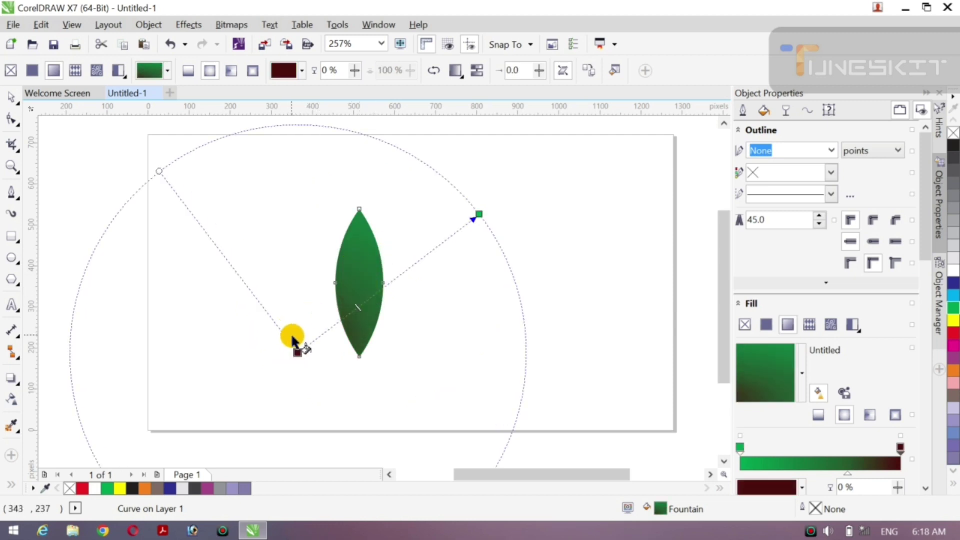
{"action": "left_click_drag", "start_coordinate": [292, 349], "coordinate": [308, 314]}
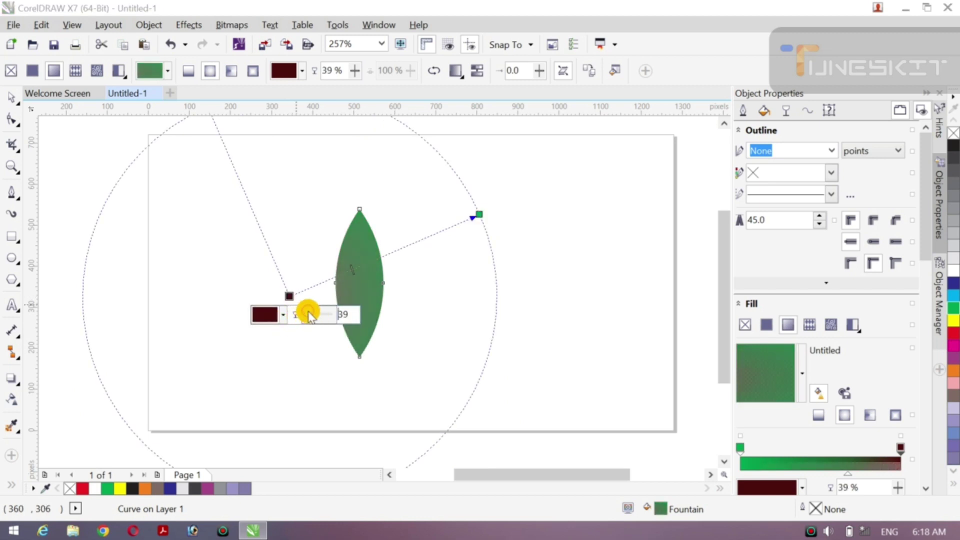
{"action": "left_click", "coordinate": [308, 316]}
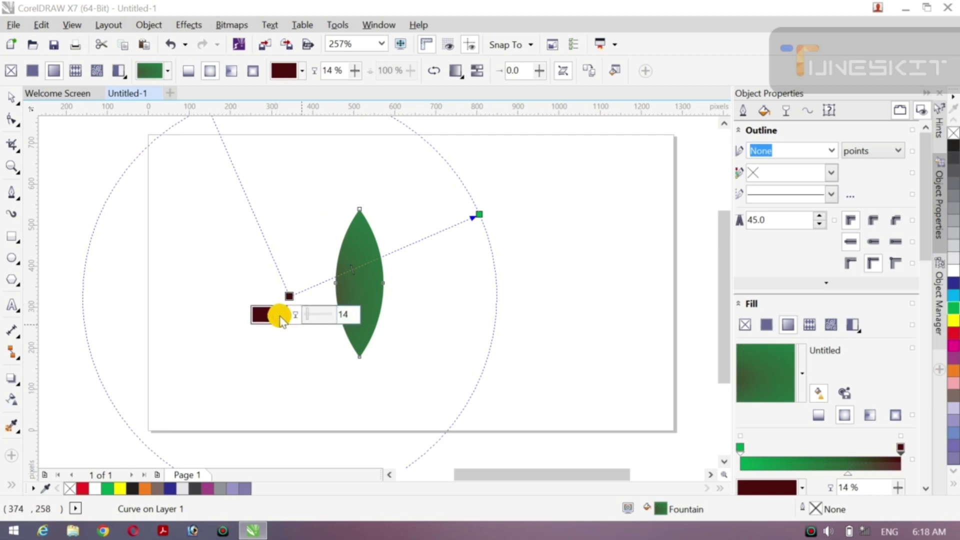
- Try magenta, yellow and olive shades for the fountain fill's centre node
{"action": "left_click", "coordinate": [279, 317]}
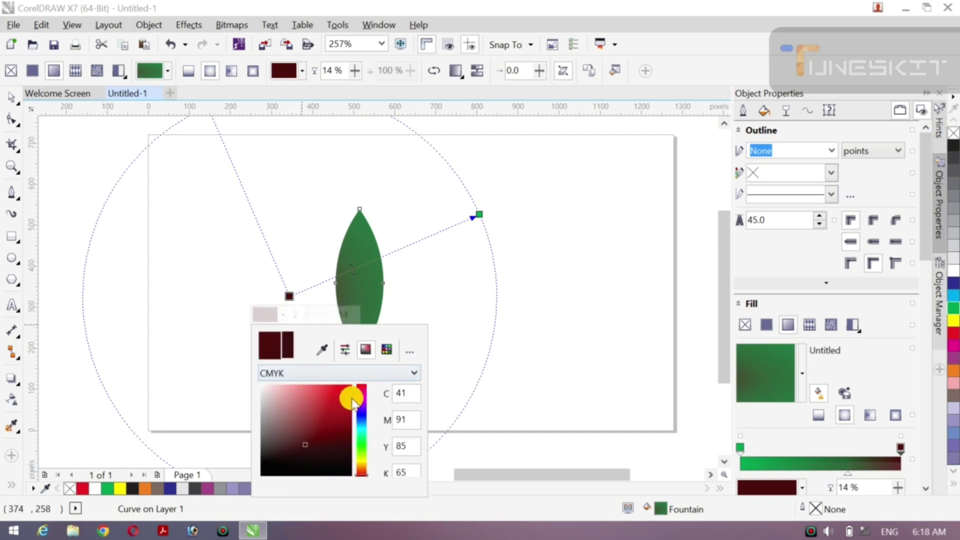
{"action": "left_click_drag", "start_coordinate": [358, 399], "coordinate": [358, 395]}
{"action": "left_click", "coordinate": [328, 399]}
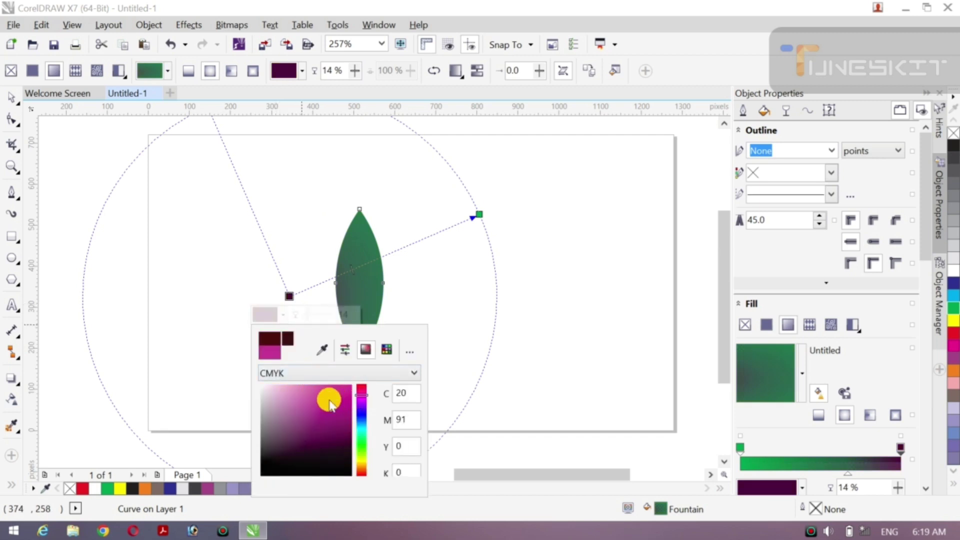
{"action": "left_click", "coordinate": [358, 461]}
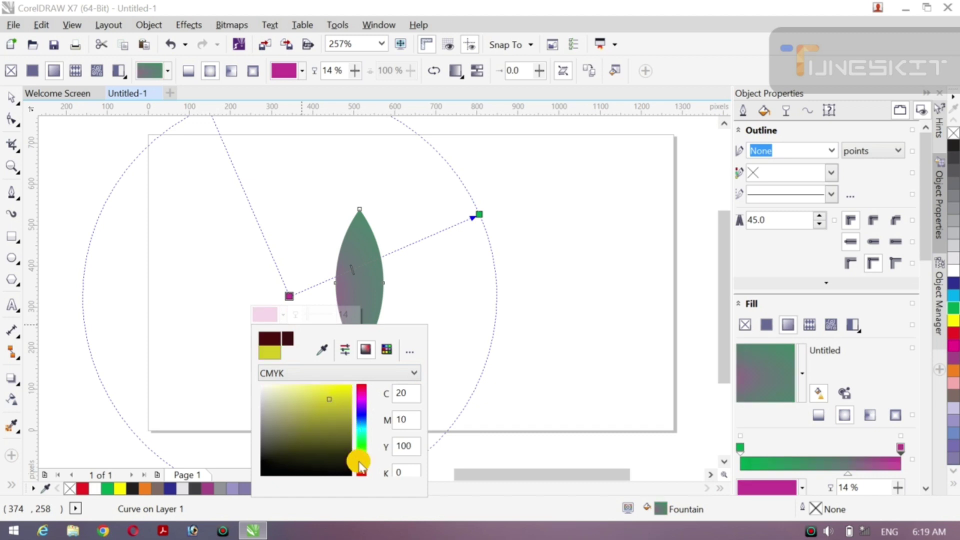
{"action": "left_click", "coordinate": [322, 407]}
{"action": "mouse_move", "coordinate": [322, 407]}
{"action": "left_mouse_down"}
{"action": "mouse_move", "coordinate": [296, 424]}
{"action": "mouse_move", "coordinate": [296, 441]}
{"action": "mouse_move", "coordinate": [306, 414]}
{"action": "mouse_move", "coordinate": [308, 428]}
{"action": "left_mouse_up"}
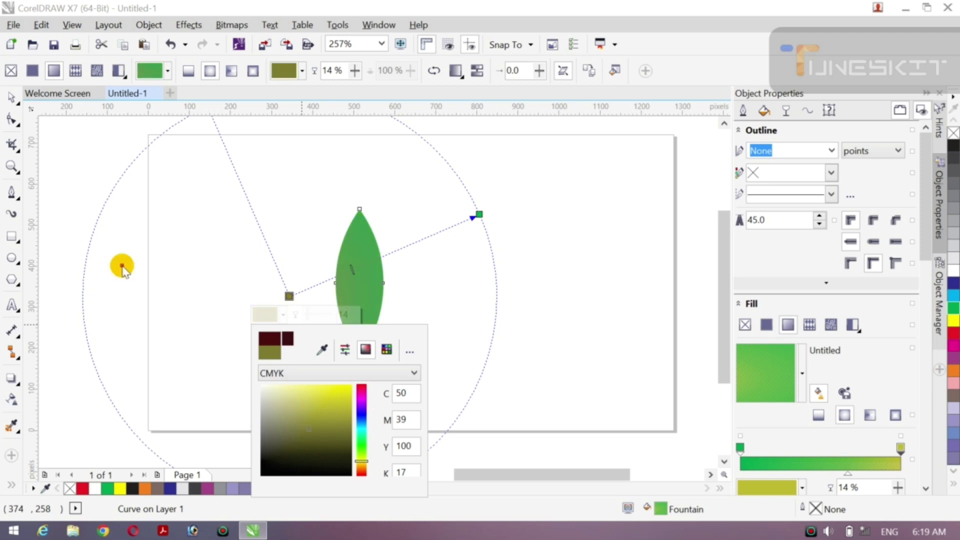
{"action": "left_click", "coordinate": [332, 395]}
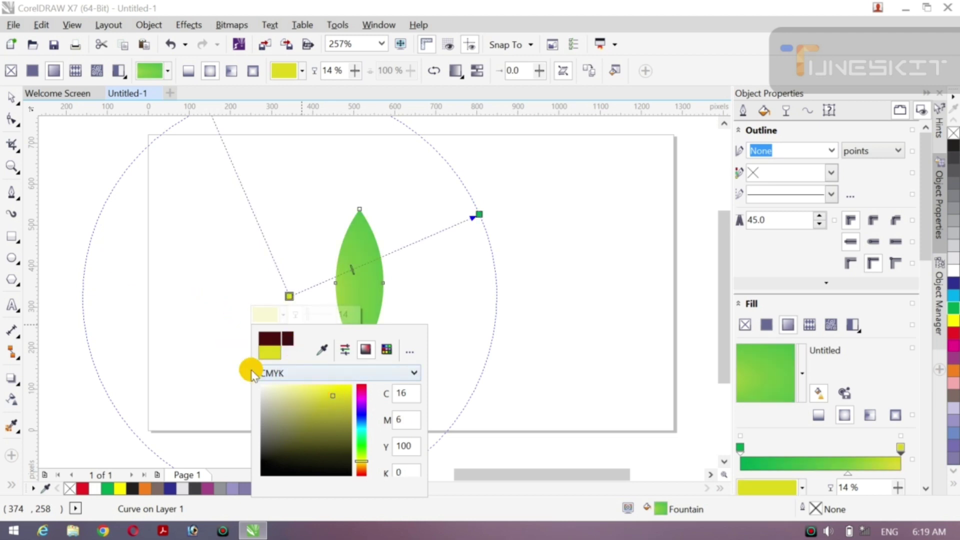
{"action": "left_click", "coordinate": [320, 432]}
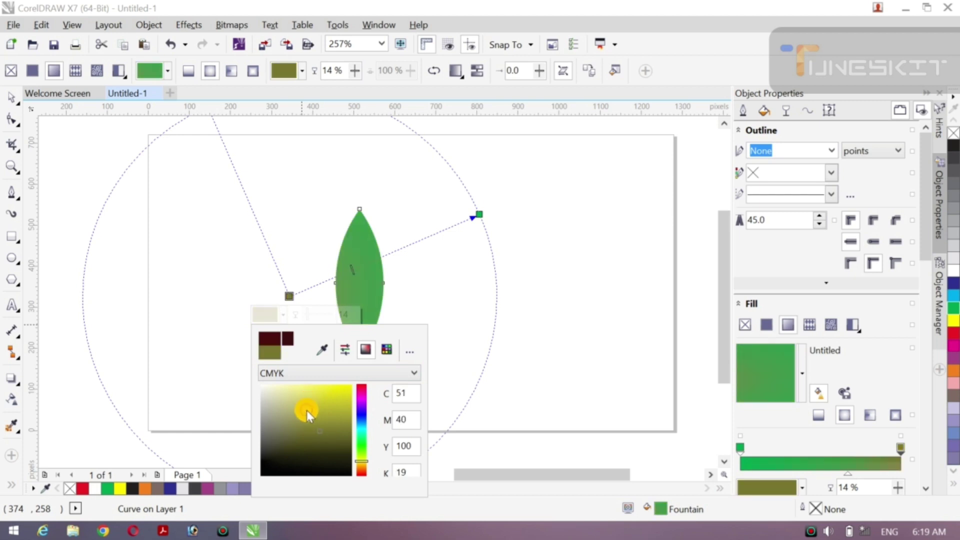
- Set the fountain fill's centre node to light green C48 M0 Y92 K0 and deselect the leaf
{"action": "left_click", "coordinate": [361, 439]}
{"action": "left_click", "coordinate": [333, 410]}
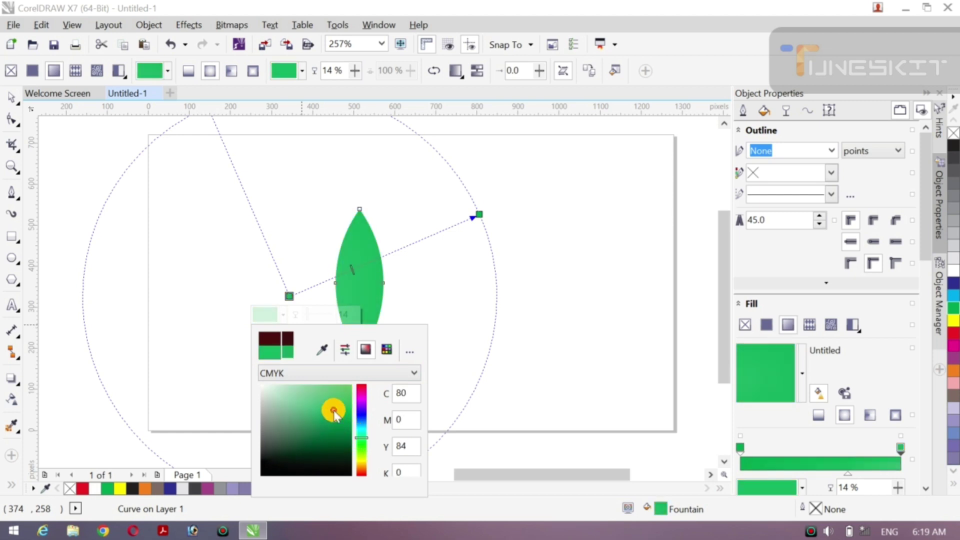
{"action": "left_click", "coordinate": [359, 450]}
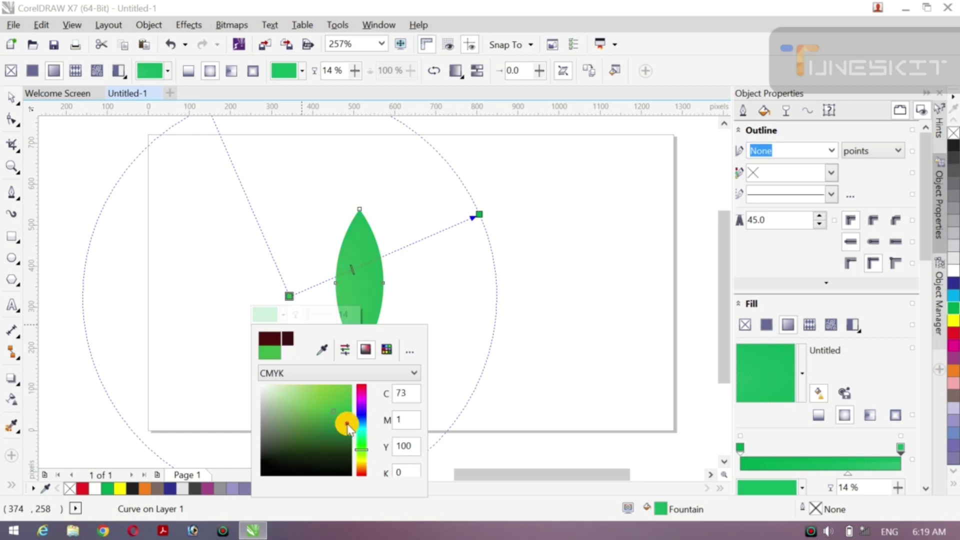
{"action": "left_click", "coordinate": [317, 391]}
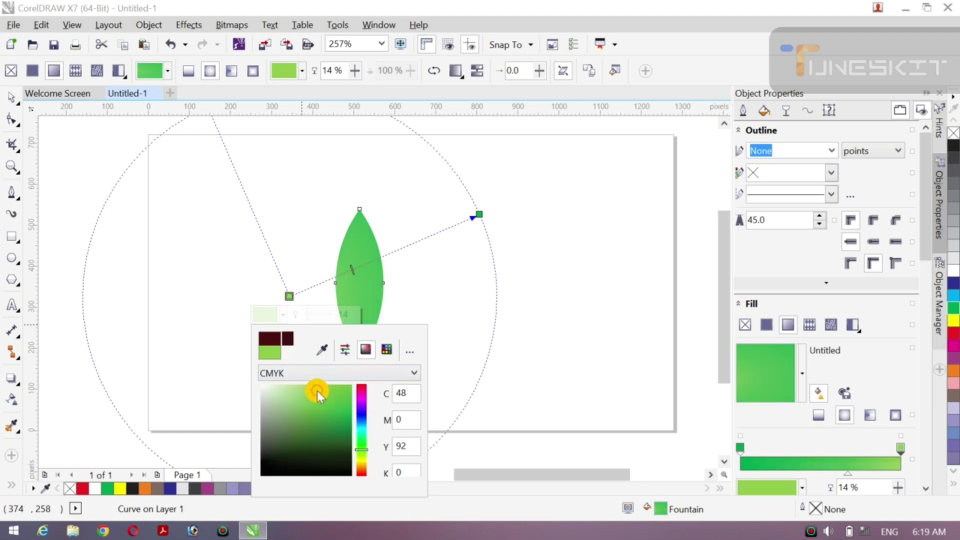
{"action": "left_click", "coordinate": [11, 99]}
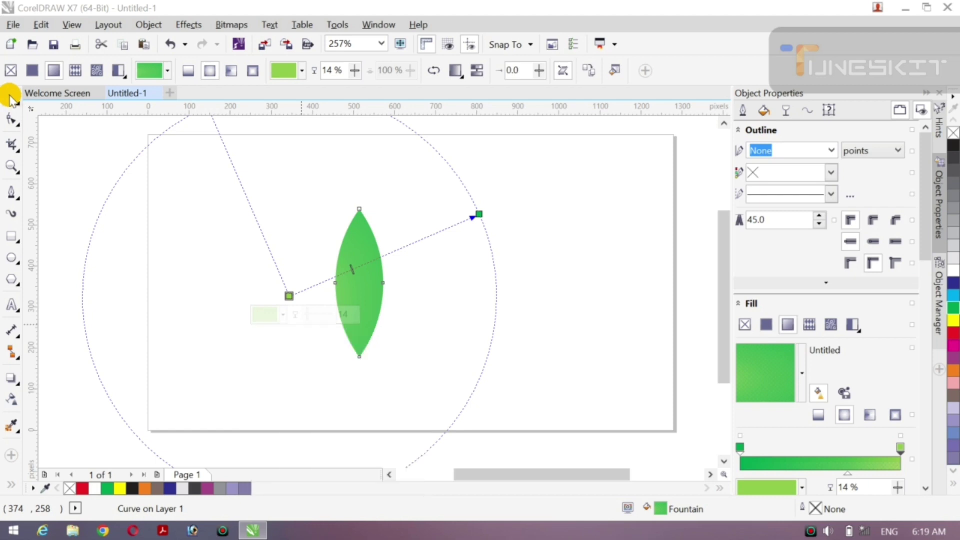
{"action": "left_click", "coordinate": [104, 216]}
{"action": "left_click", "coordinate": [11, 100]}
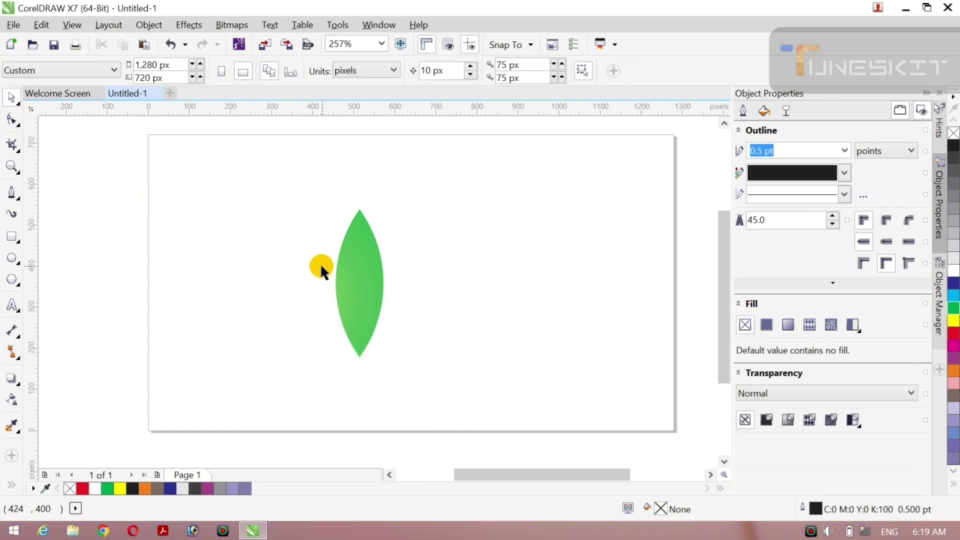
- Scale the leaf down proportionally to about 51 × 159 px
{"action": "left_click", "coordinate": [361, 275]}
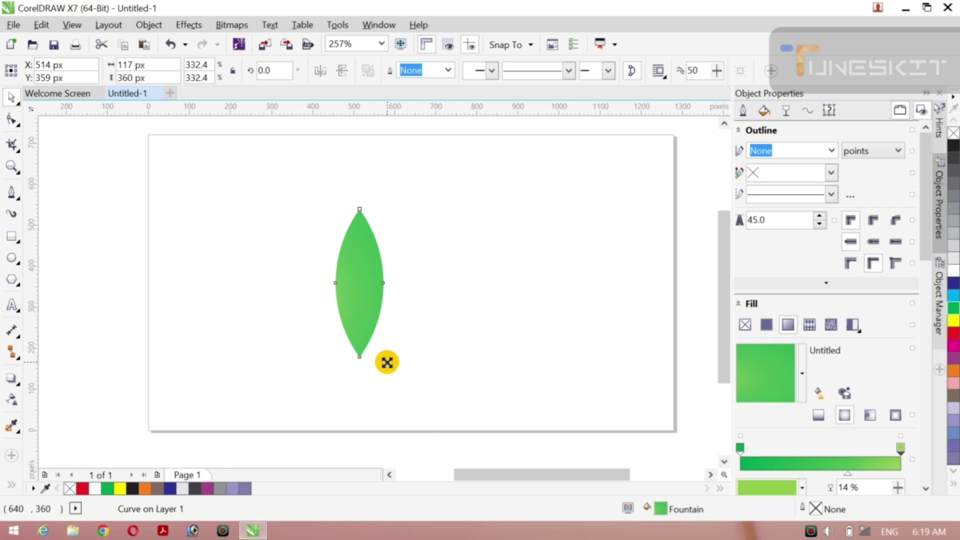
{"action": "left_click_drag", "start_coordinate": [387, 365], "coordinate": [380, 375]}
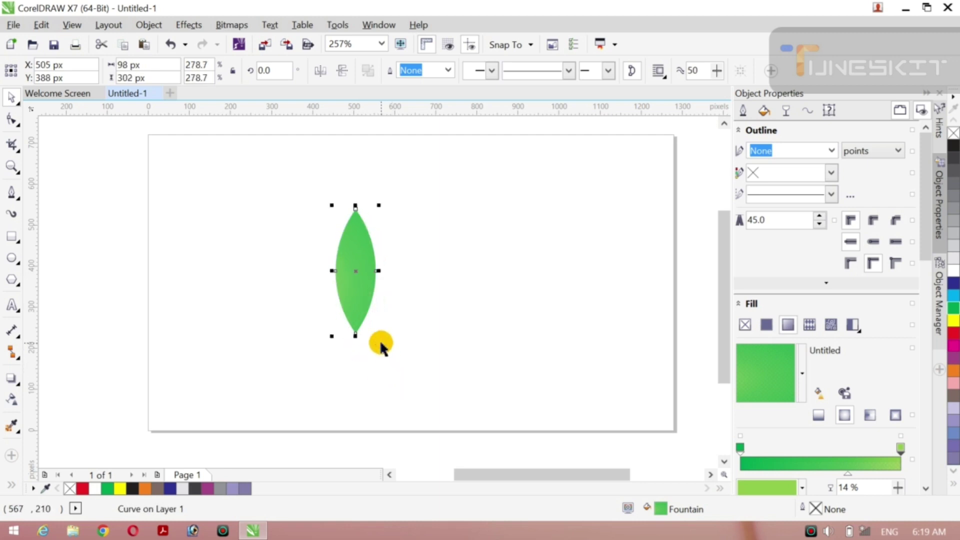
{"action": "left_click_drag", "start_coordinate": [380, 338], "coordinate": [370, 306]}
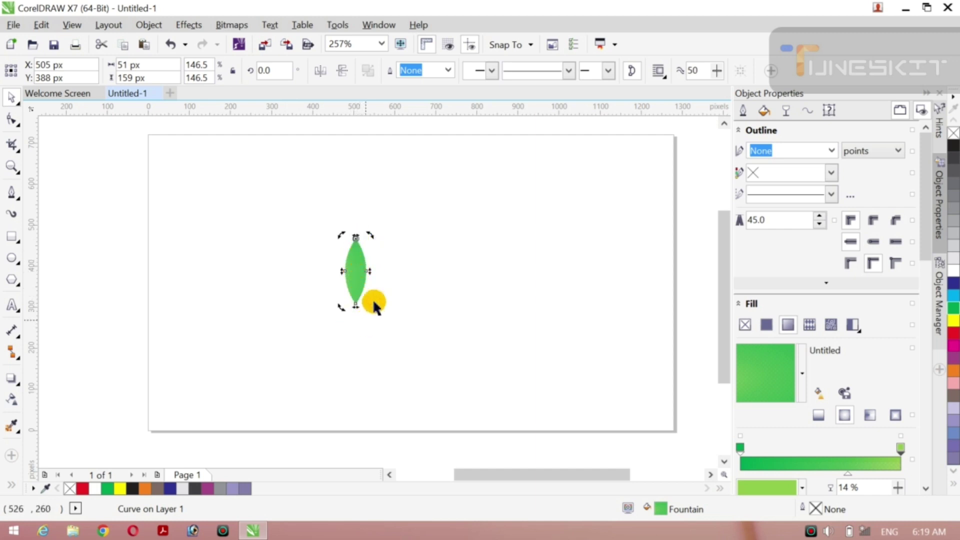
- Rotate the leaf about its upper tip to about 52.5°, and add a copy rotated around the same tip to about 120°
{"action": "left_click_drag", "start_coordinate": [371, 305], "coordinate": [419, 284]}
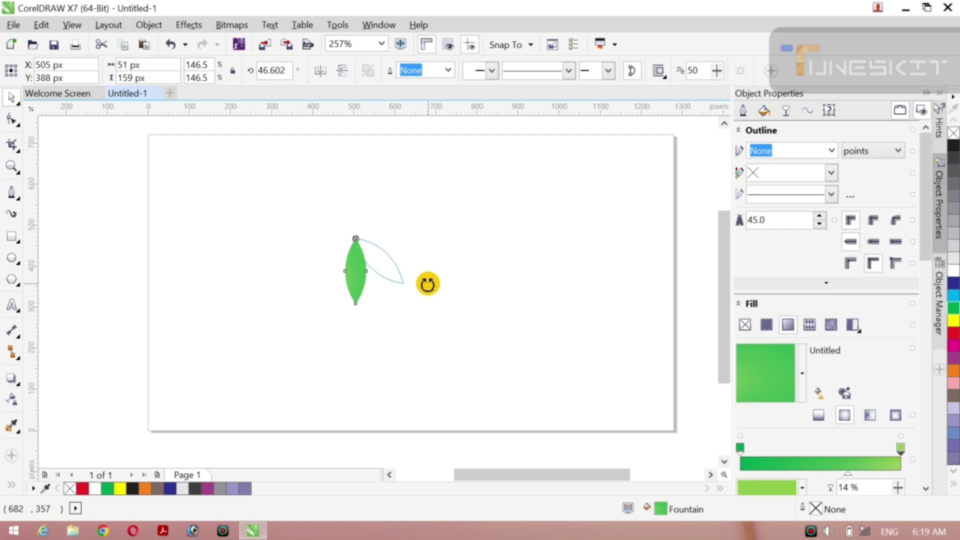
{"action": "left_click_drag", "start_coordinate": [427, 284], "coordinate": [438, 283]}
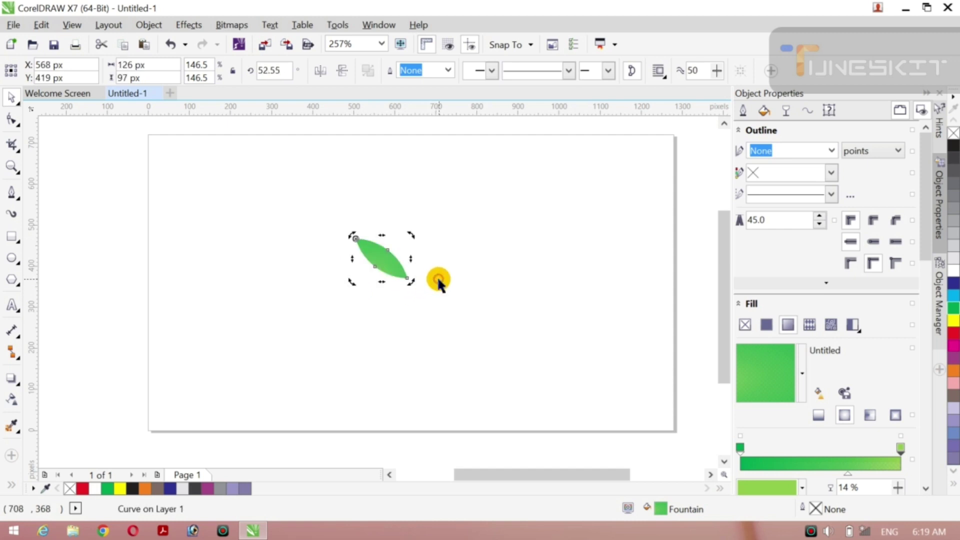
{"action": "left_click_drag", "start_coordinate": [412, 235], "coordinate": [382, 163]}
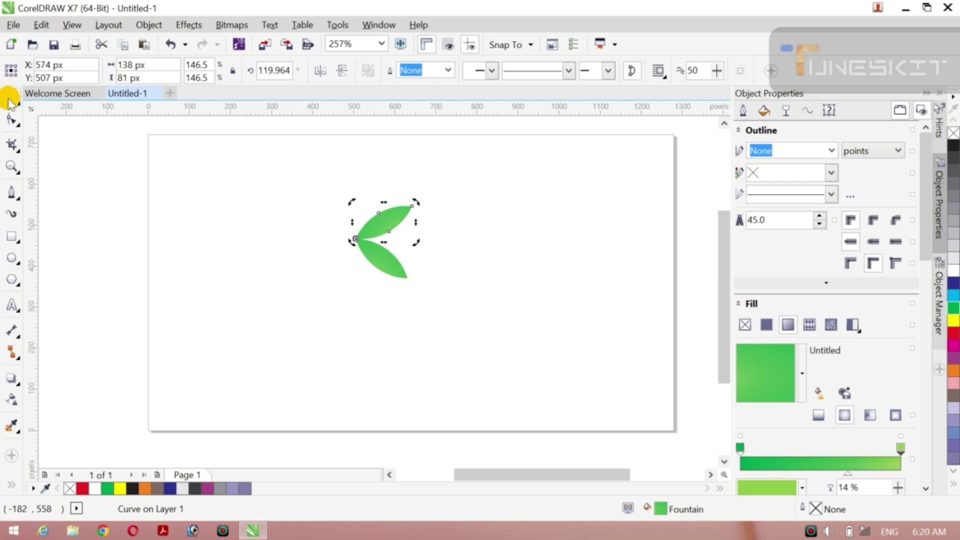
- Select both leaves and group them into one object
{"action": "left_click", "coordinate": [254, 230]}
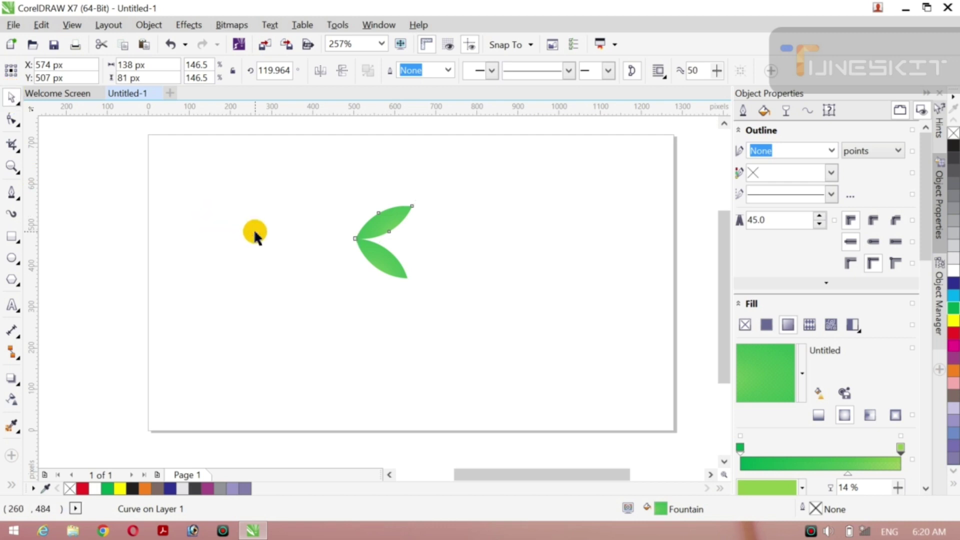
{"action": "left_click", "coordinate": [322, 247]}
{"action": "left_click_drag", "start_coordinate": [375, 205], "coordinate": [439, 317]}
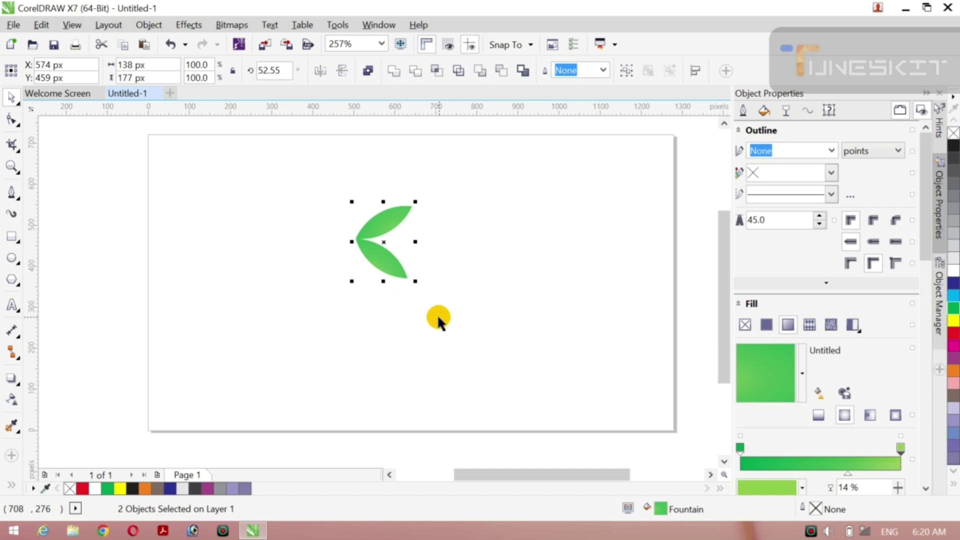
{"action": "key", "text": "F10"}
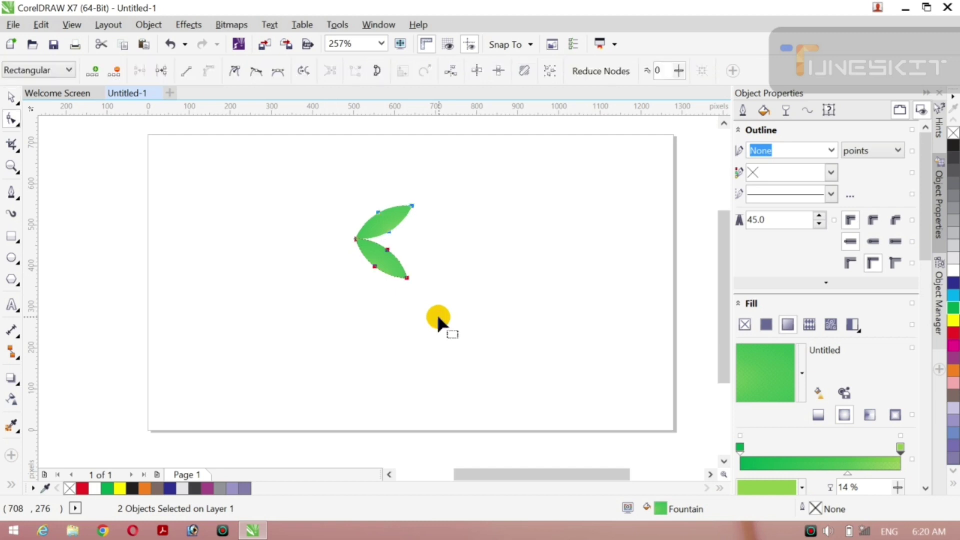
{"action": "left_click", "coordinate": [439, 317]}
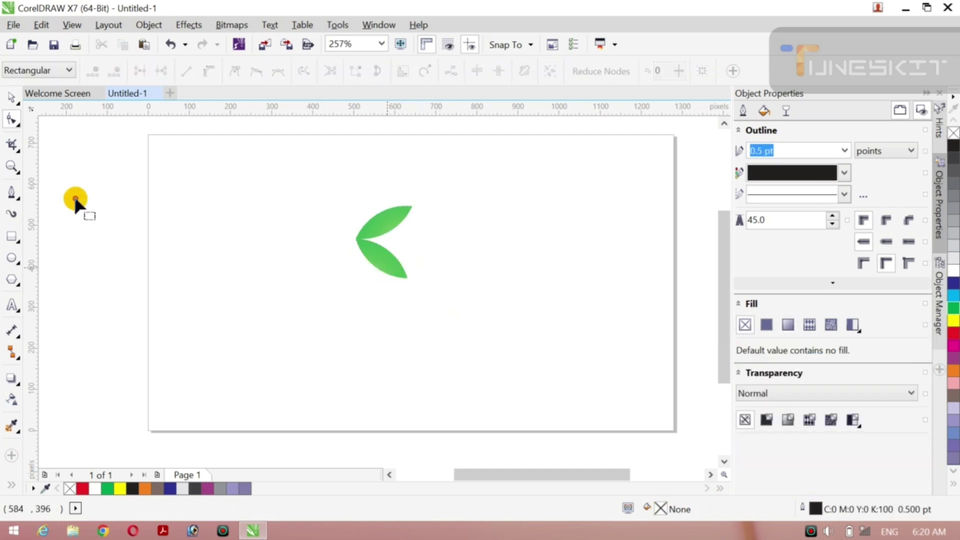
{"action": "left_click", "coordinate": [11, 98]}
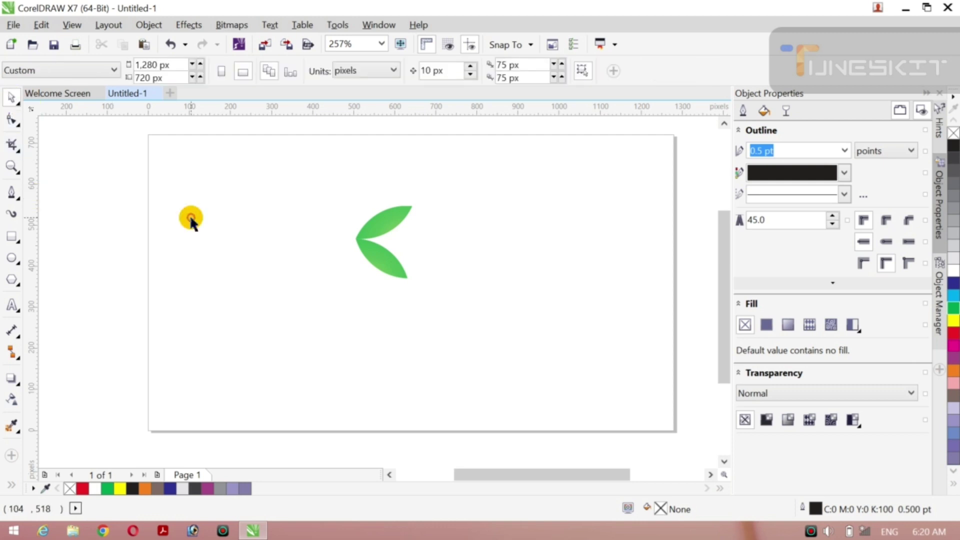
{"action": "left_click", "coordinate": [381, 260]}
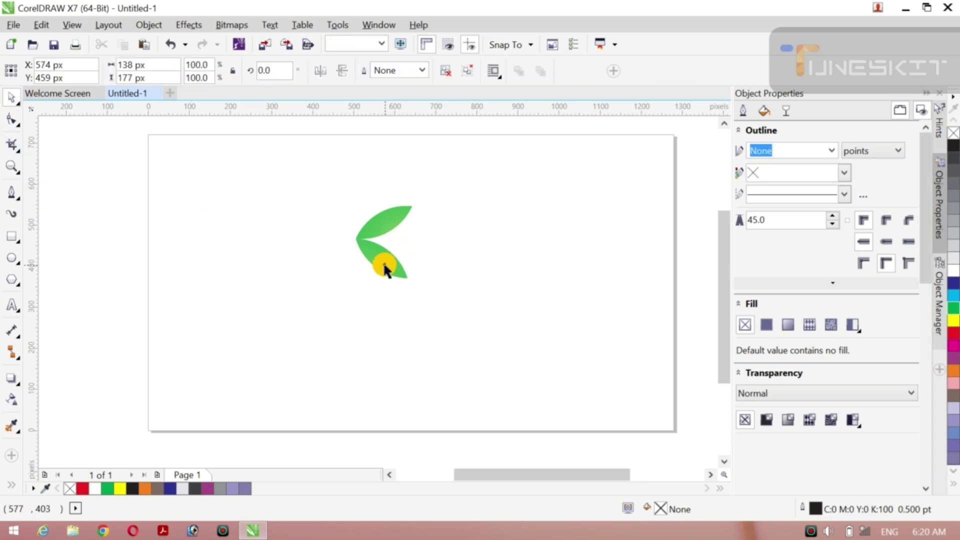
- Move the leaf group near the page's right edge, centred at about X 1,127 px, Y 401 px
{"action": "left_click_drag", "start_coordinate": [386, 265], "coordinate": [441, 276]}
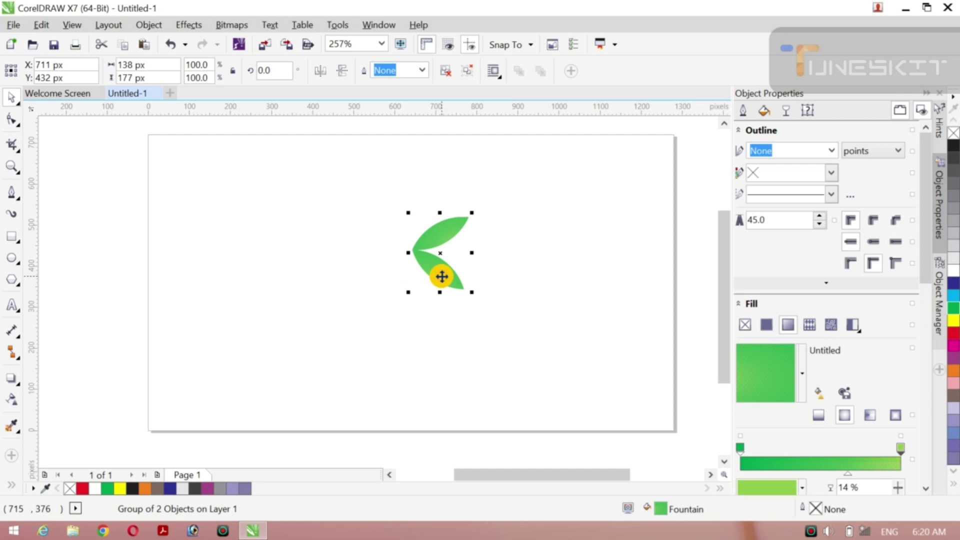
{"action": "key", "text": "ctrl+z"}
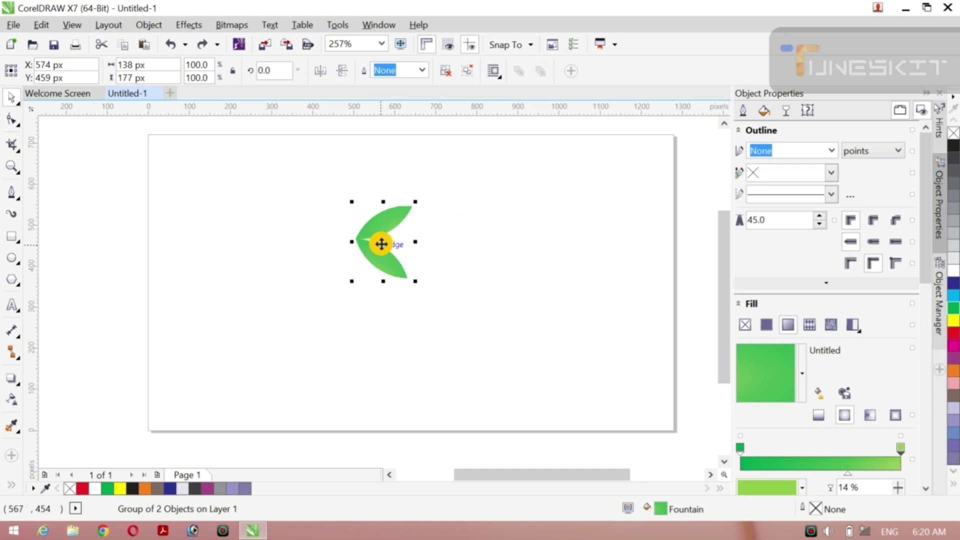
{"action": "left_click_drag", "start_coordinate": [381, 244], "coordinate": [575, 259]}
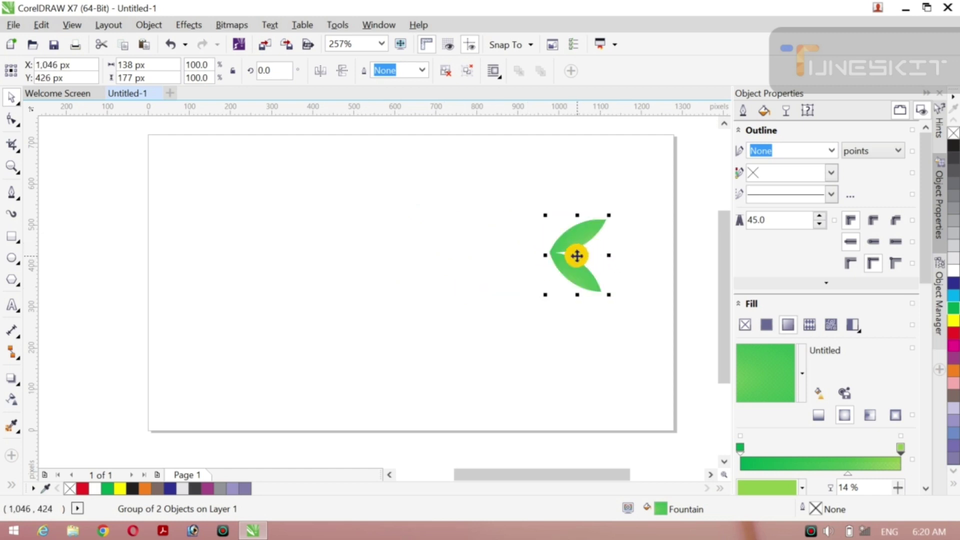
{"action": "left_click_drag", "start_coordinate": [578, 256], "coordinate": [611, 264]}
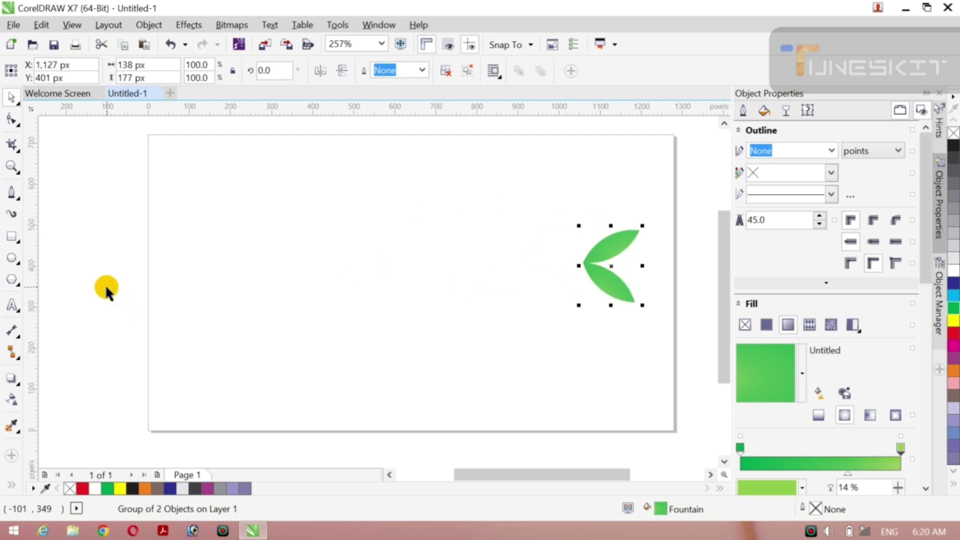
- Draw a circle about 360 px in diameter on the empty left half of the page
{"action": "left_click", "coordinate": [12, 259]}
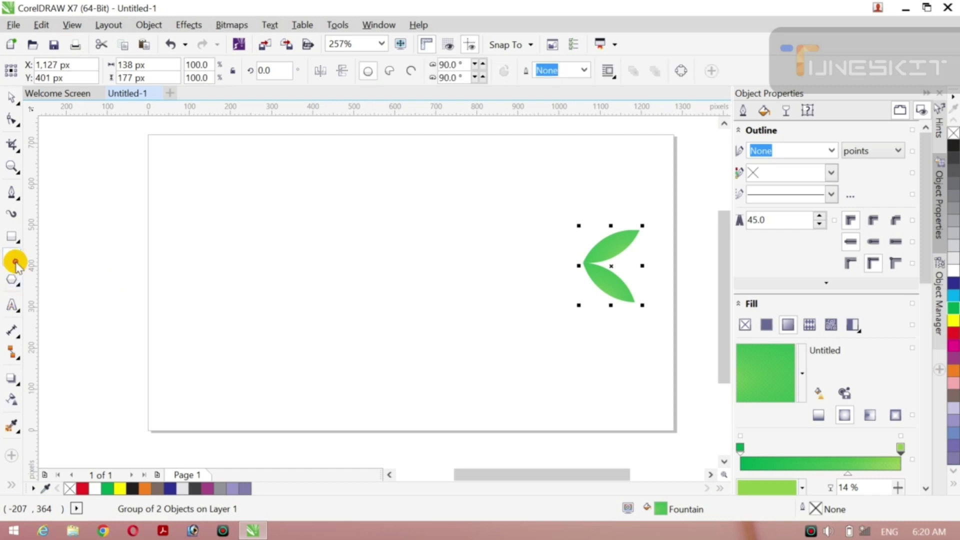
{"action": "left_click", "coordinate": [18, 264]}
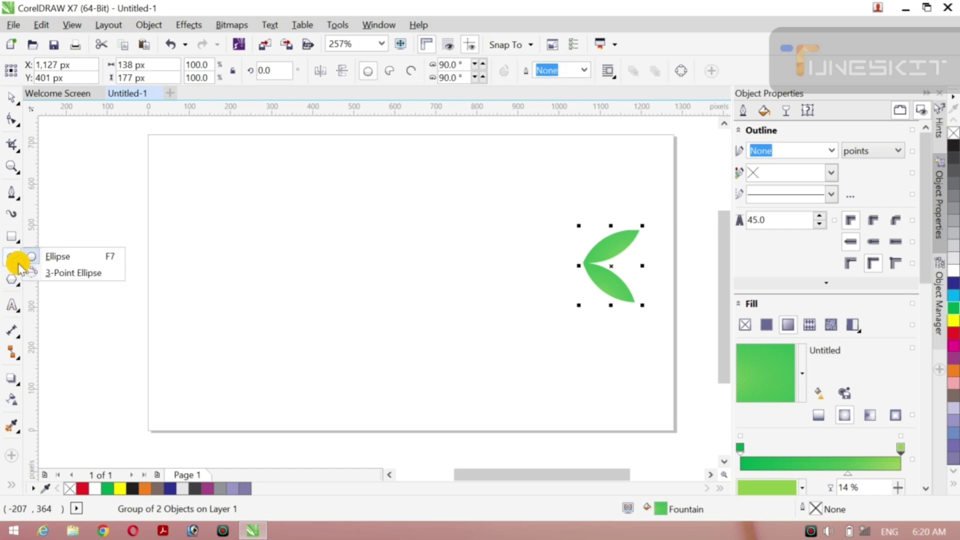
{"action": "left_click", "coordinate": [60, 253]}
{"action": "left_click_drag", "start_coordinate": [213, 205], "coordinate": [357, 353]}
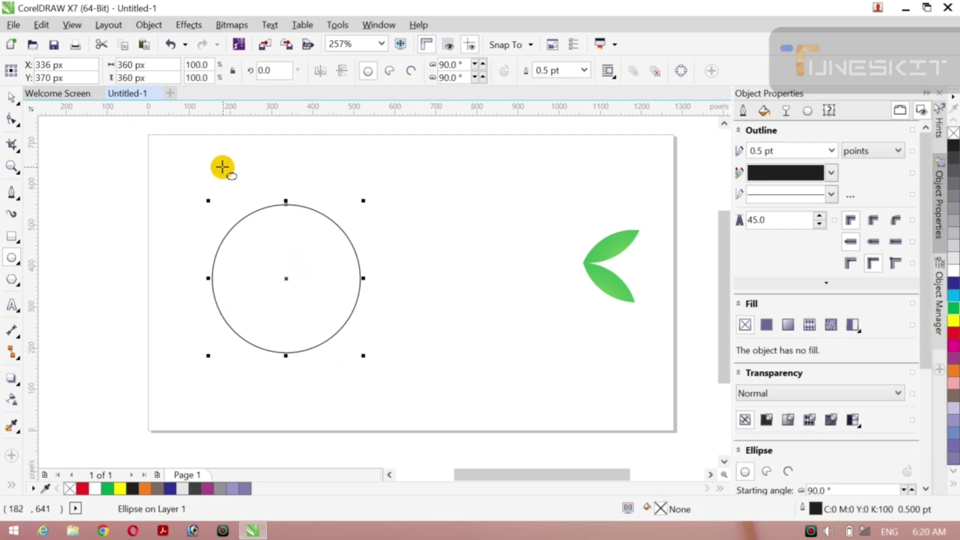
- Convert the circle's outline to an object and move the ring to about X 497 px, Y 381 px
{"action": "left_click", "coordinate": [149, 25]}
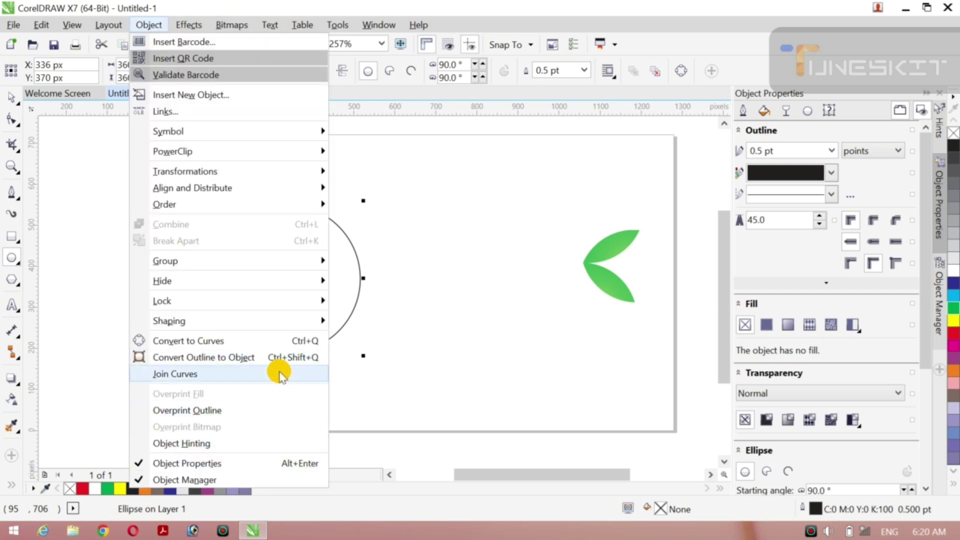
{"action": "left_click", "coordinate": [275, 366]}
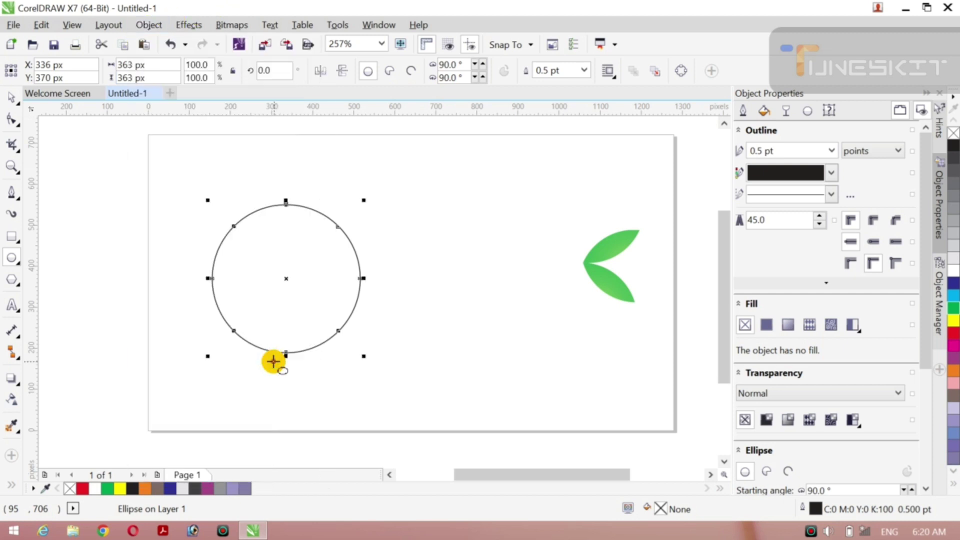
{"action": "left_click_drag", "start_coordinate": [326, 276], "coordinate": [353, 273]}
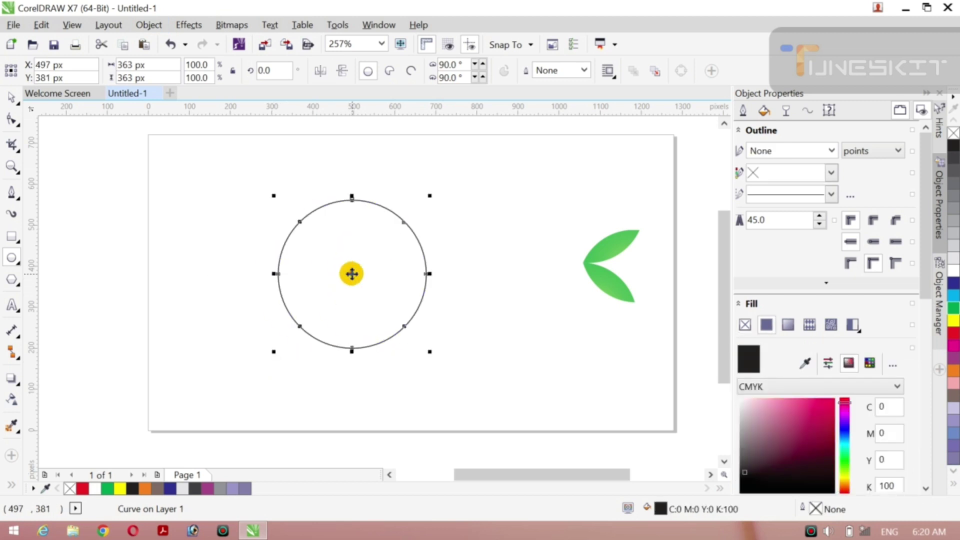
- Break the ring apart into separate curves and fill both with red
{"action": "right_click", "coordinate": [352, 274]}
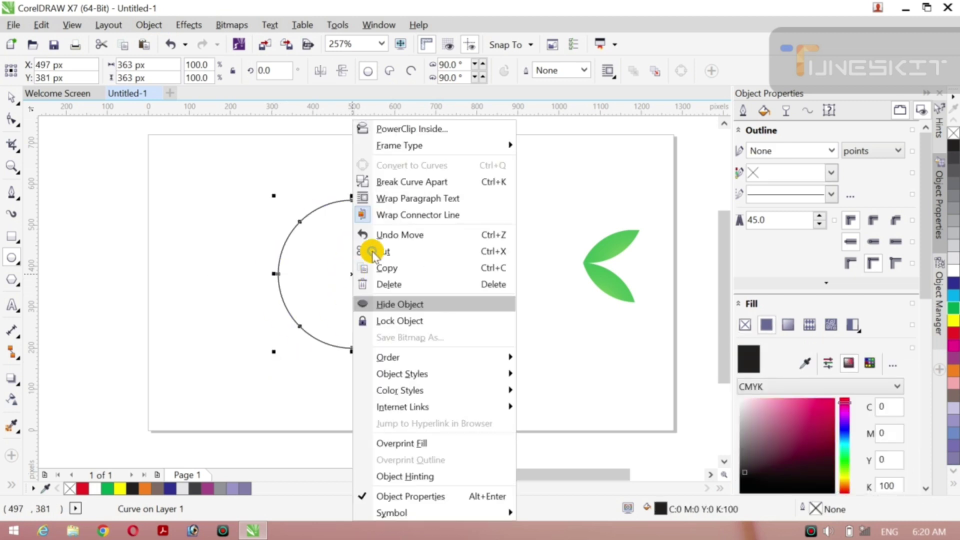
{"action": "left_click", "coordinate": [416, 180]}
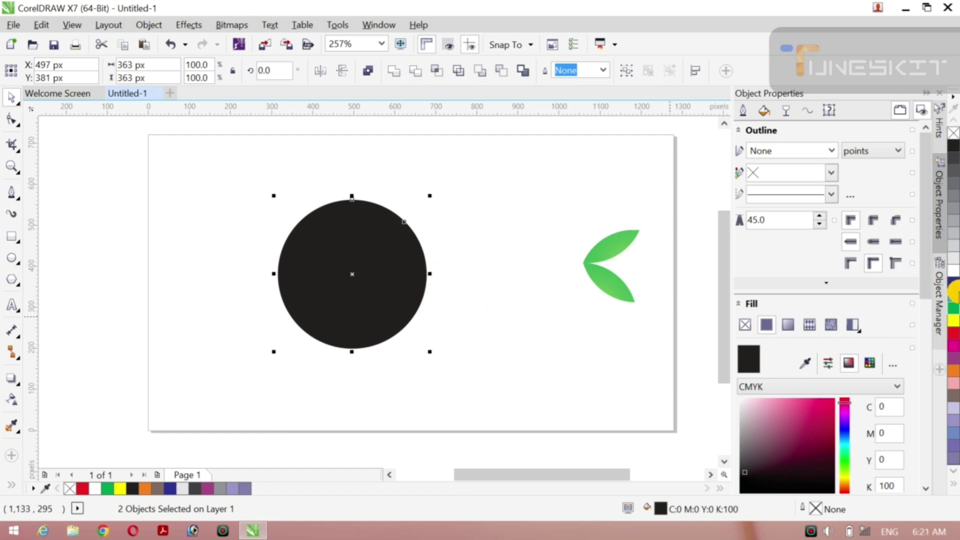
{"action": "left_click", "coordinate": [954, 333]}
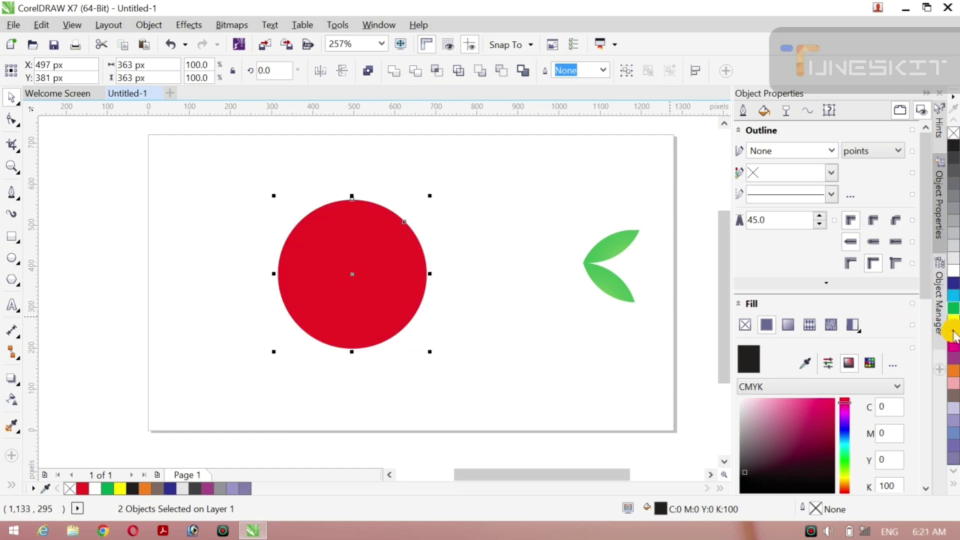
- Try outline widths of 8.0 pt and 3.0 pt on the two red circles, and settle on 0.75 pt
{"action": "left_click", "coordinate": [603, 72]}
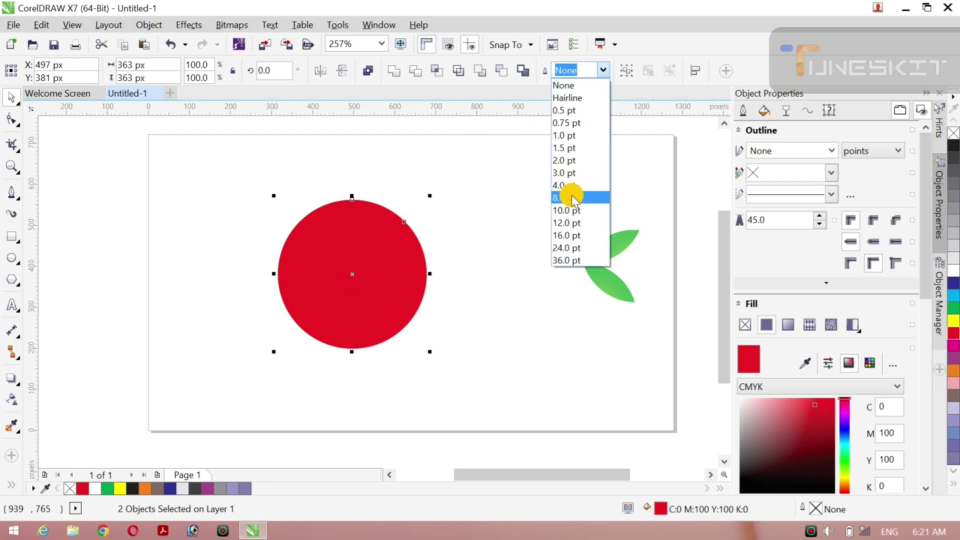
{"action": "left_click", "coordinate": [572, 191]}
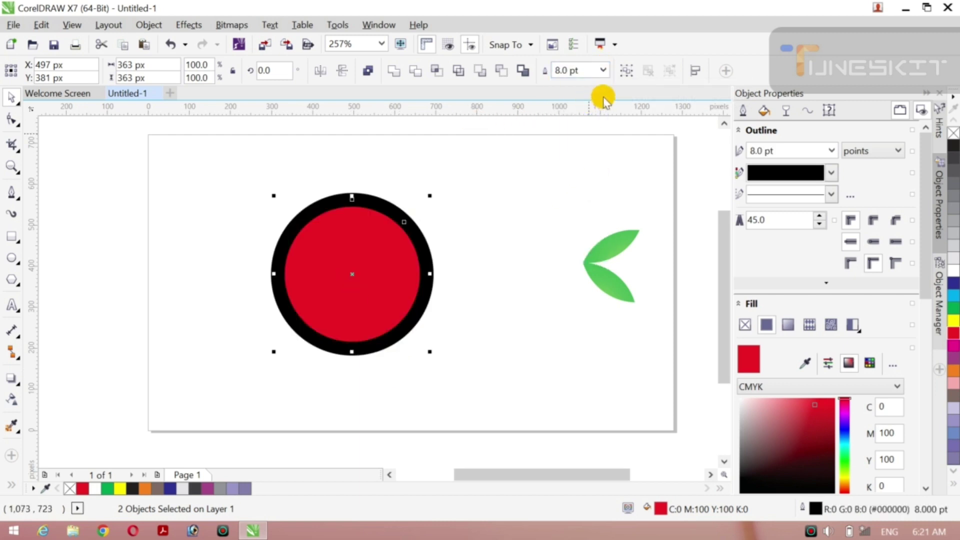
{"action": "left_click", "coordinate": [604, 71]}
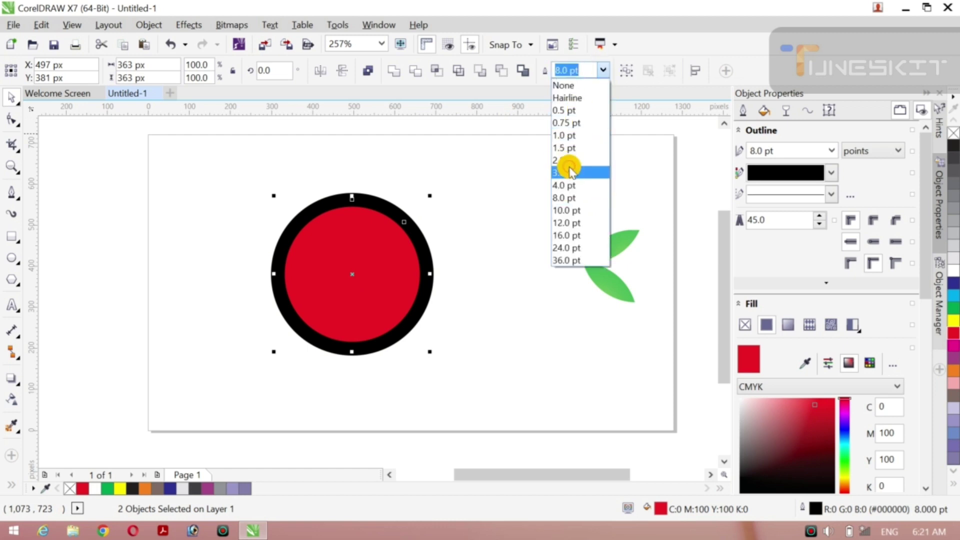
{"action": "left_click", "coordinate": [570, 171]}
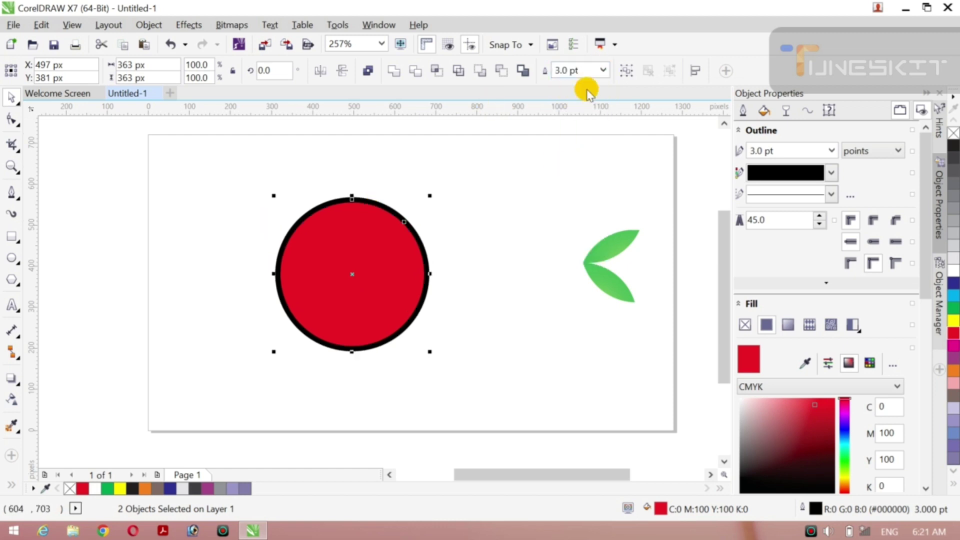
{"action": "left_click", "coordinate": [603, 72]}
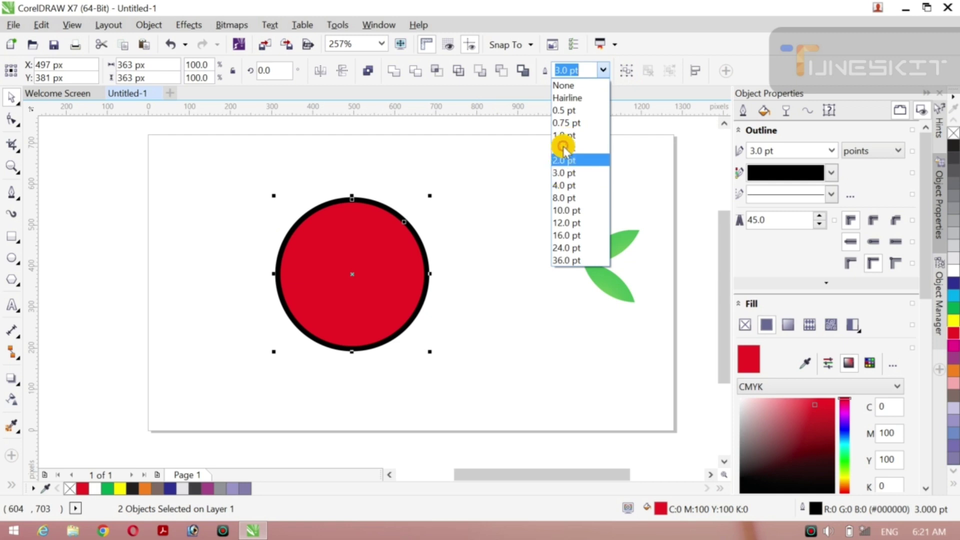
{"action": "left_click", "coordinate": [569, 123]}
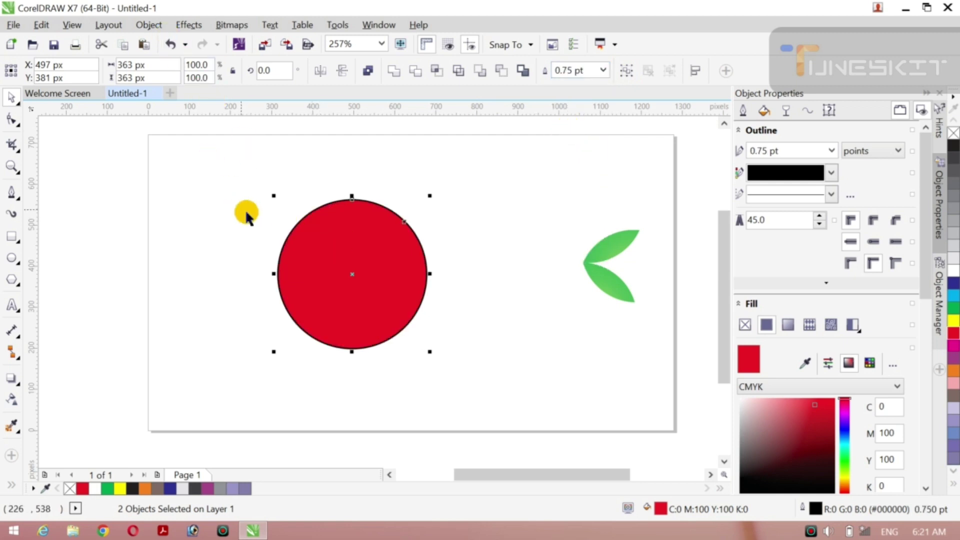
- Move both red circles together toward the page's lower left, centred at about X 240 px, Y 277 px
{"action": "right_click", "coordinate": [327, 253]}
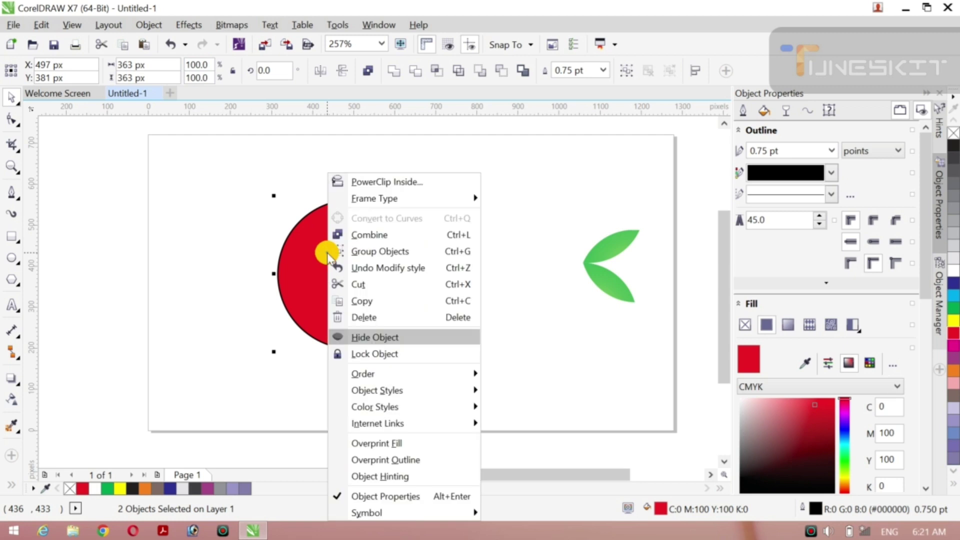
{"action": "left_click", "coordinate": [237, 222]}
{"action": "left_click", "coordinate": [185, 44]}
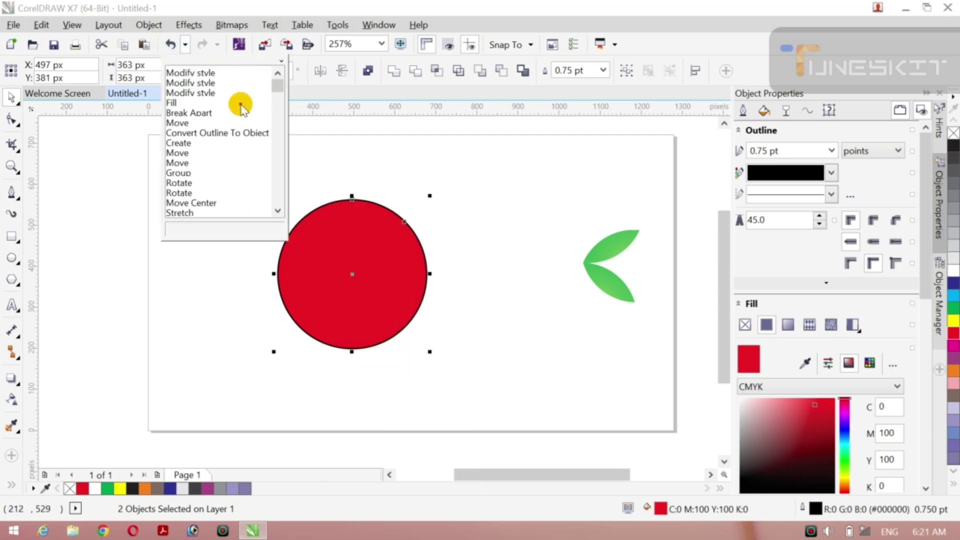
{"action": "left_click", "coordinate": [358, 291]}
{"action": "left_click_drag", "start_coordinate": [358, 292], "coordinate": [250, 337]}
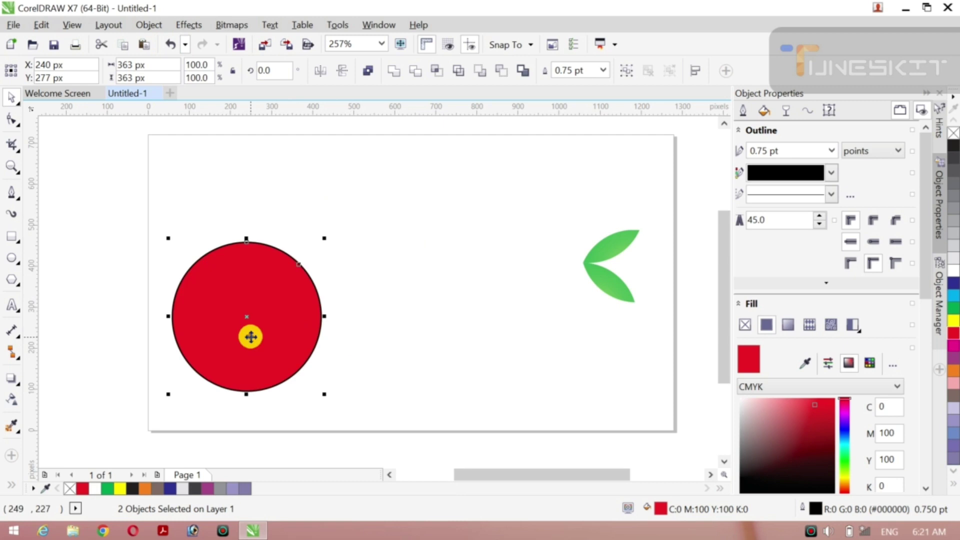
- Convert the red circles' outlines to objects and move both red discs away from the outline rings
{"action": "left_click", "coordinate": [150, 24]}
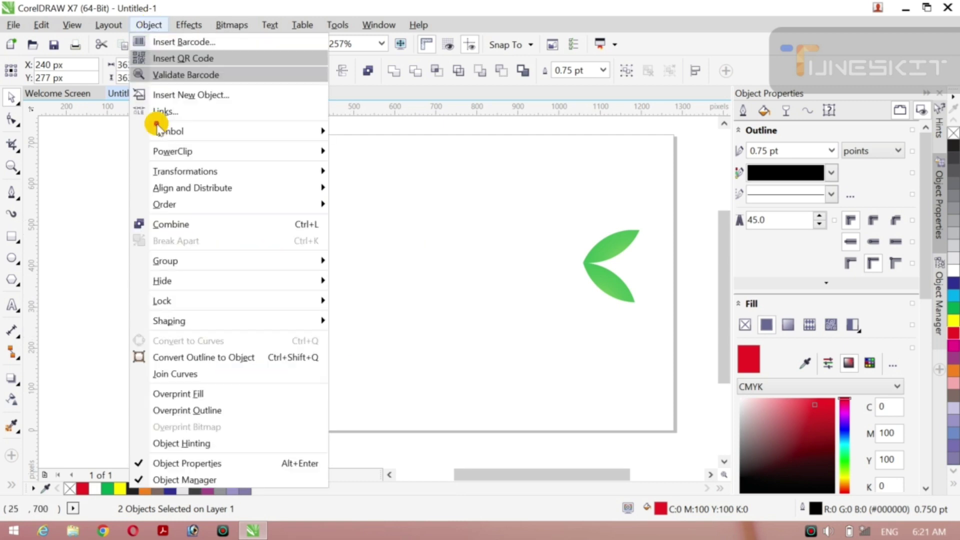
{"action": "left_click", "coordinate": [194, 359]}
{"action": "left_click_drag", "start_coordinate": [205, 290], "coordinate": [345, 242]}
{"action": "left_click", "coordinate": [290, 275]}
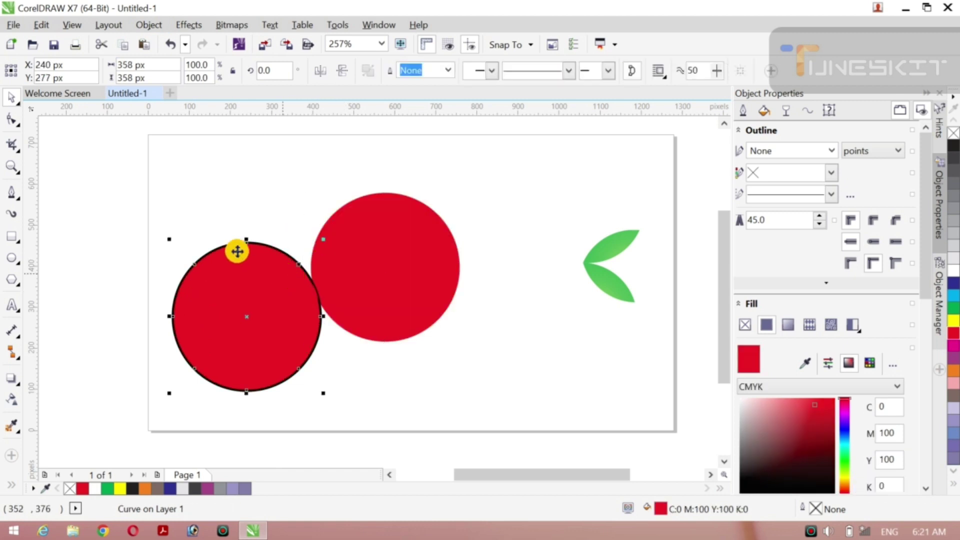
{"action": "left_click_drag", "start_coordinate": [233, 314], "coordinate": [195, 268]}
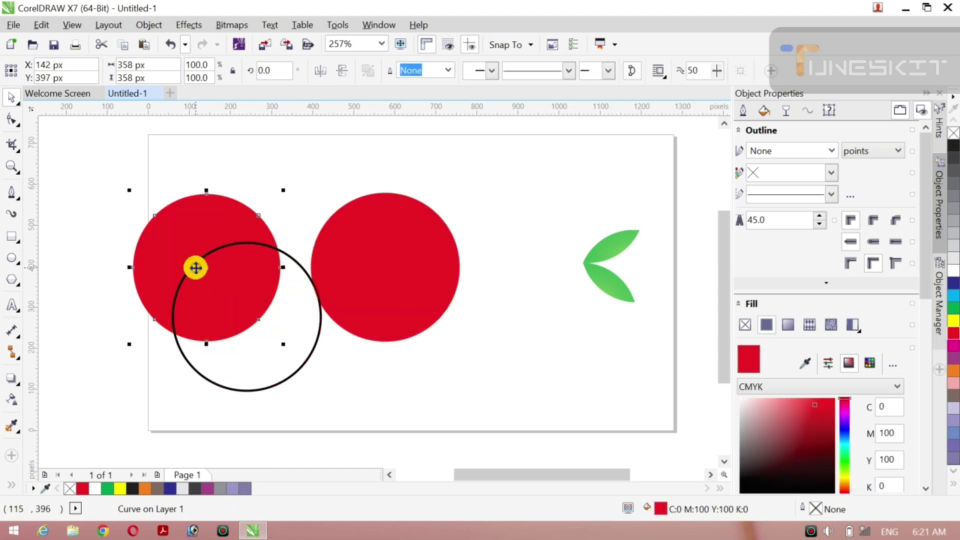
- Delete the two red discs, keeping only the outline rings
{"action": "key", "text": "Delete"}
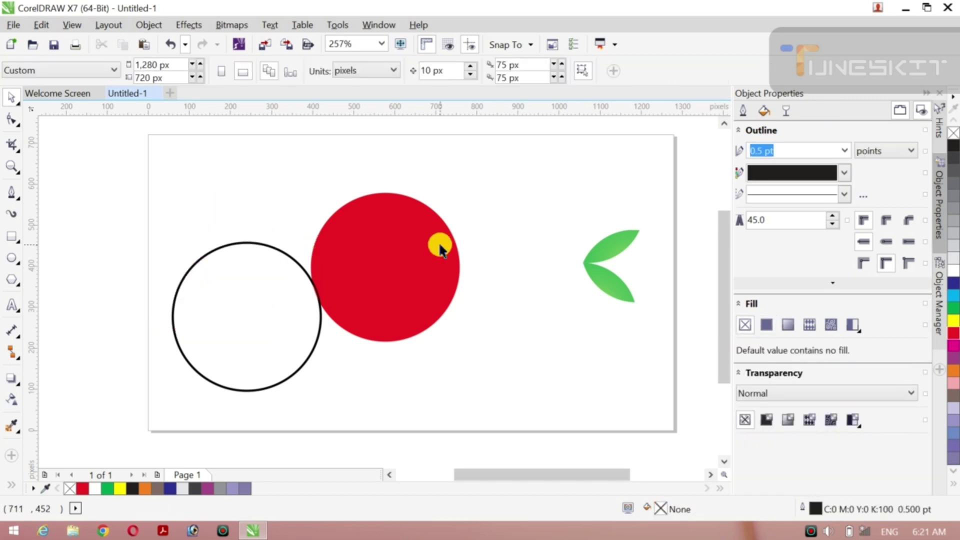
{"action": "left_click", "coordinate": [440, 243]}
{"action": "key", "text": "Delete"}
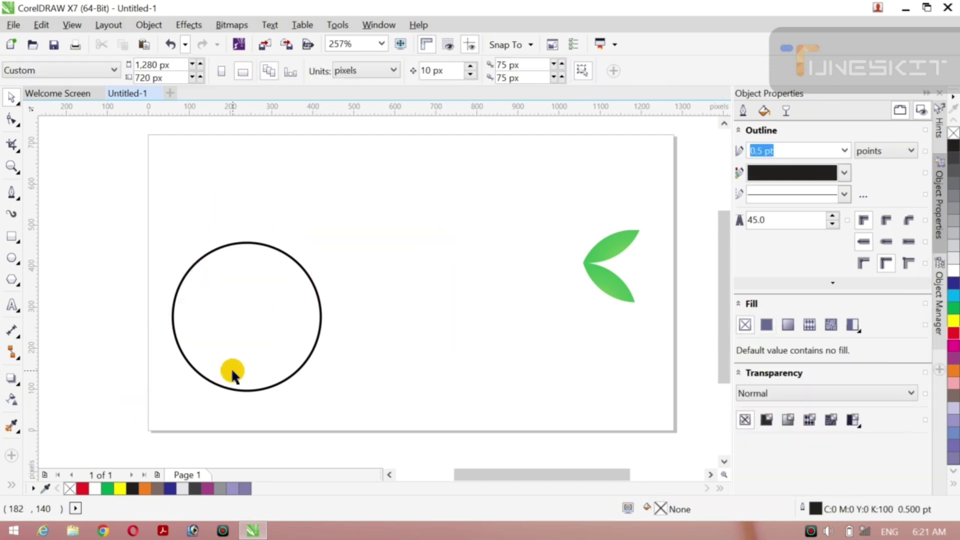
- Move the larger outline ring off the stack to about X 640 px, Y 382 px, and delete it
{"action": "left_click", "coordinate": [262, 390]}
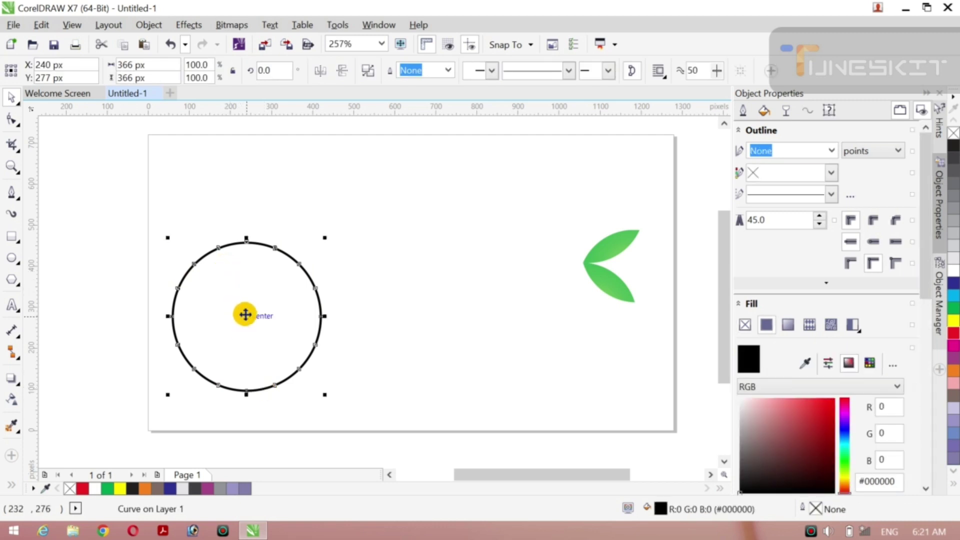
{"action": "left_click_drag", "start_coordinate": [246, 315], "coordinate": [411, 273]}
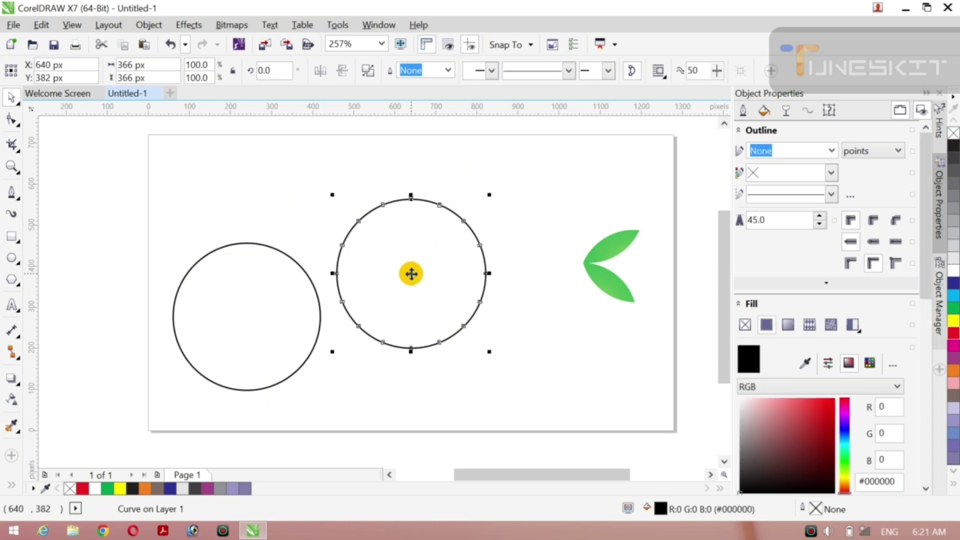
{"action": "left_click", "coordinate": [157, 357]}
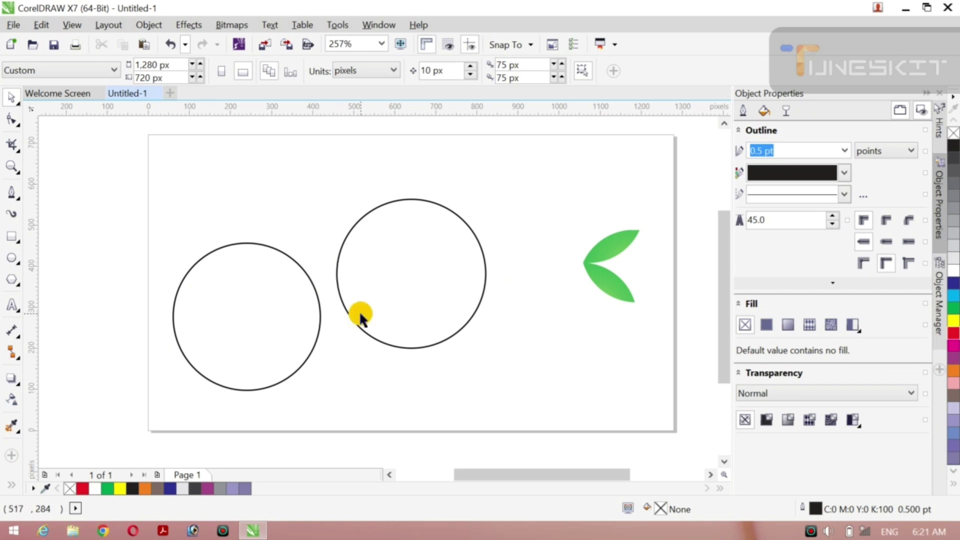
{"action": "left_click", "coordinate": [370, 333]}
{"action": "key", "text": "Delete"}
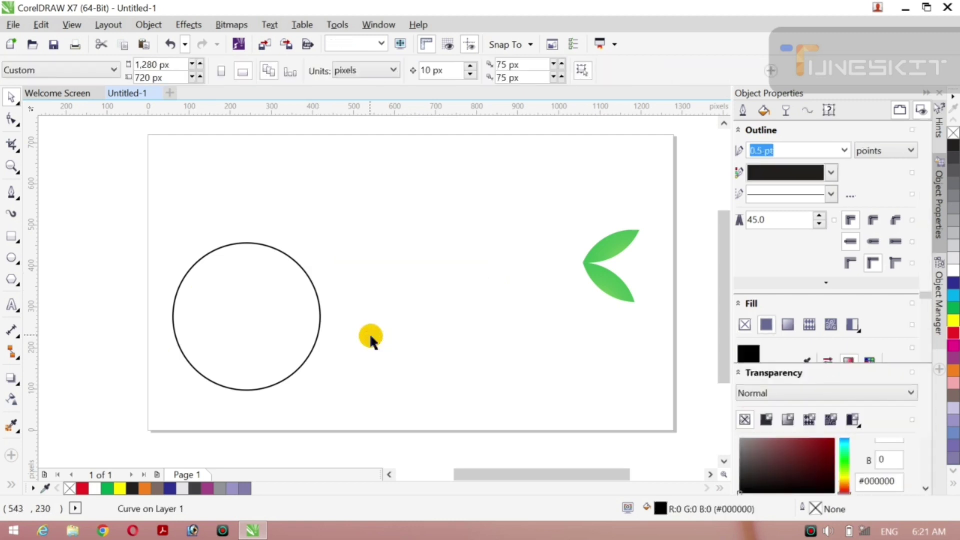
- Centre the remaining ring on the page and scale it up proportionally about its centre to about 592 × 592 px
{"action": "left_click", "coordinate": [319, 332]}
{"action": "key", "text": "p"}
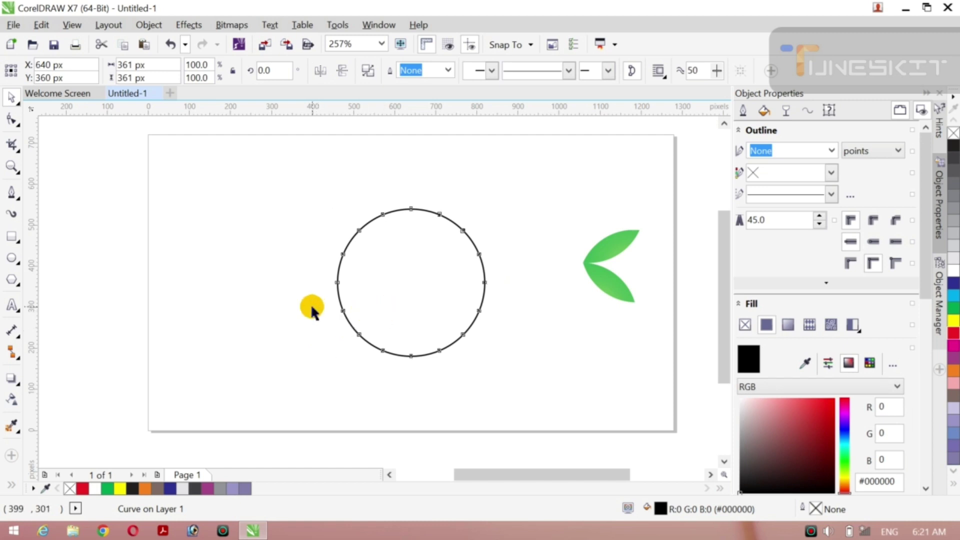
{"action": "left_click", "coordinate": [312, 308]}
{"action": "left_click", "coordinate": [452, 344]}
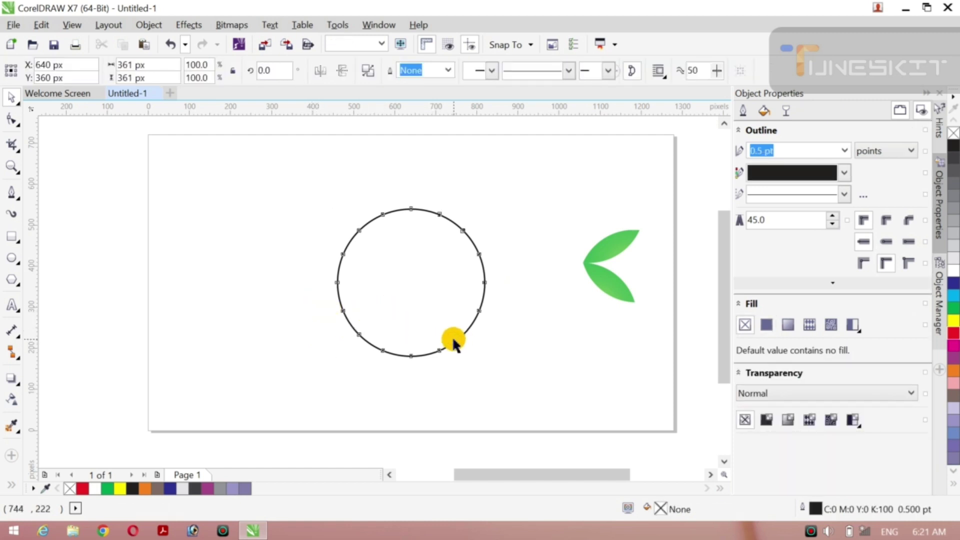
{"action": "key", "text": "ctrl+shift+q"}
{"action": "left_click_drag", "start_coordinate": [489, 362], "coordinate": [541, 412]}
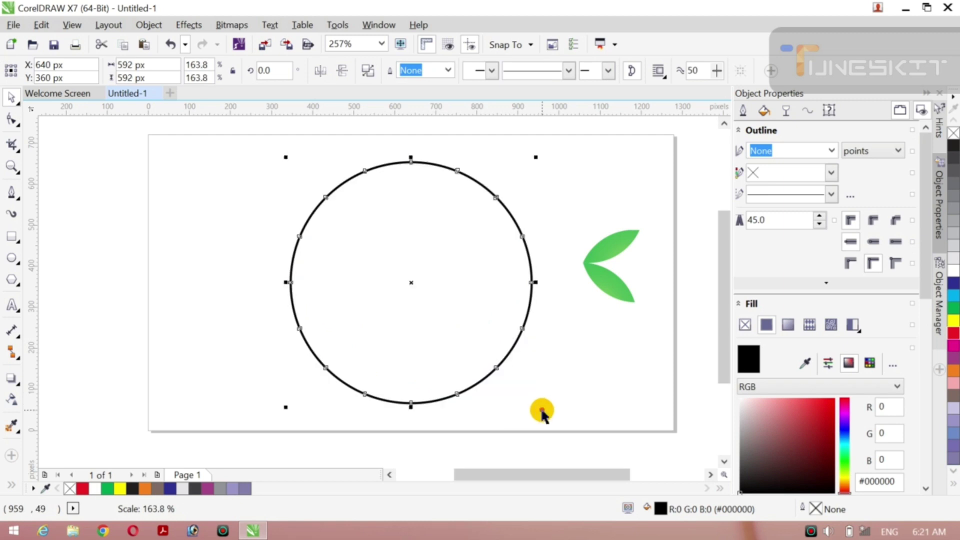
- Move the large ring slightly left and down, centred at about X 592 px, Y 351 px
{"action": "left_click", "coordinate": [206, 281]}
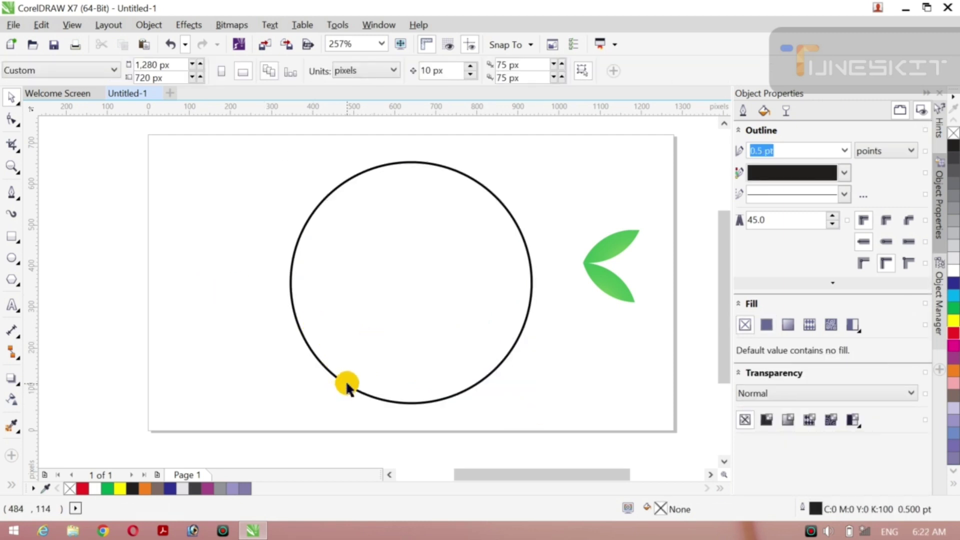
{"action": "left_click", "coordinate": [346, 385]}
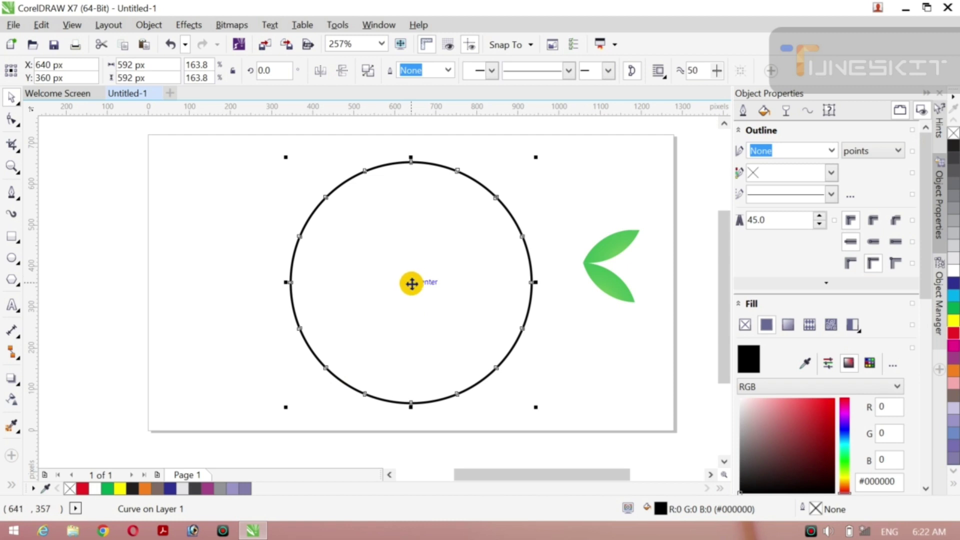
{"action": "left_click_drag", "start_coordinate": [412, 284], "coordinate": [390, 285]}
- Try breaking the large ring apart into separate curves, and undo it
{"action": "right_click", "coordinate": [390, 285]}
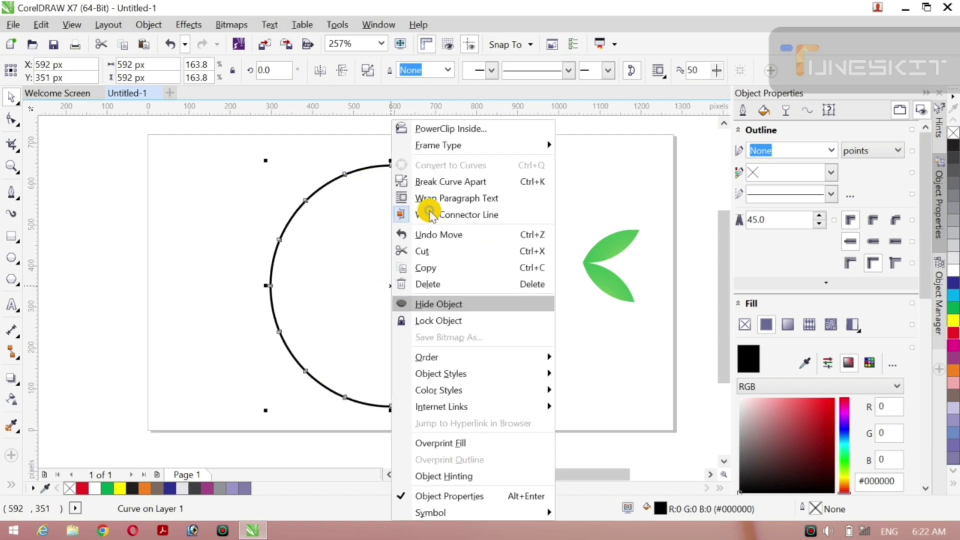
{"action": "left_click", "coordinate": [468, 183]}
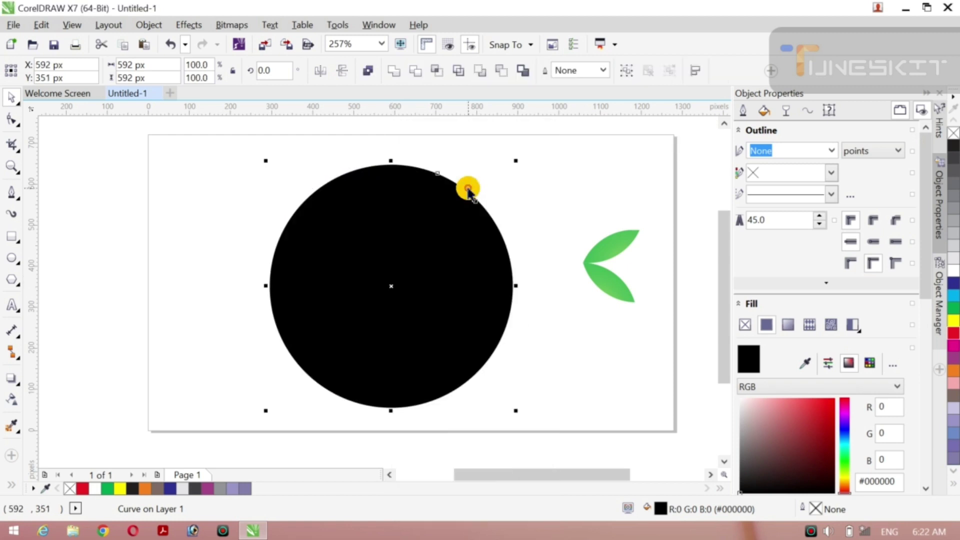
{"action": "left_click", "coordinate": [161, 318]}
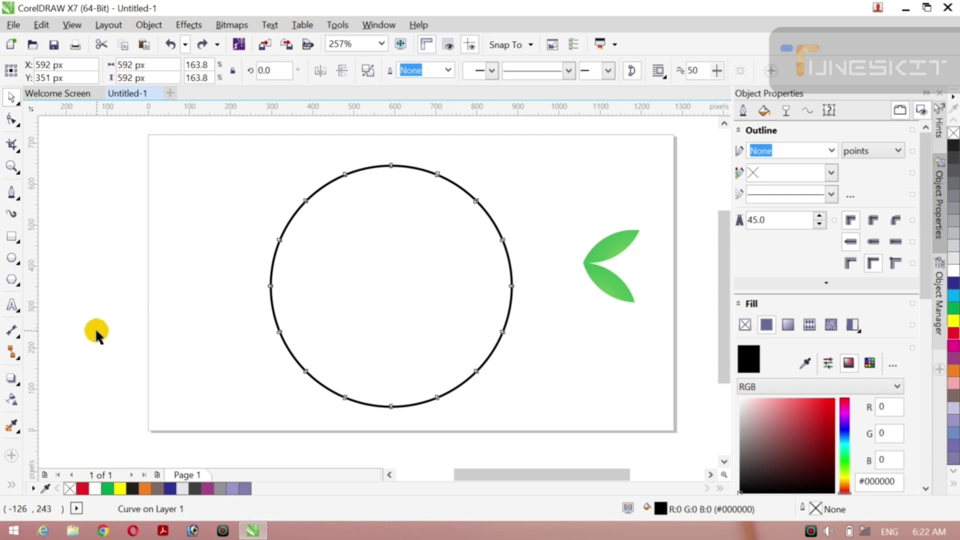
- Centre the large black ring on the page and deselect it
{"action": "left_click", "coordinate": [480, 369]}
{"action": "key", "text": "p"}
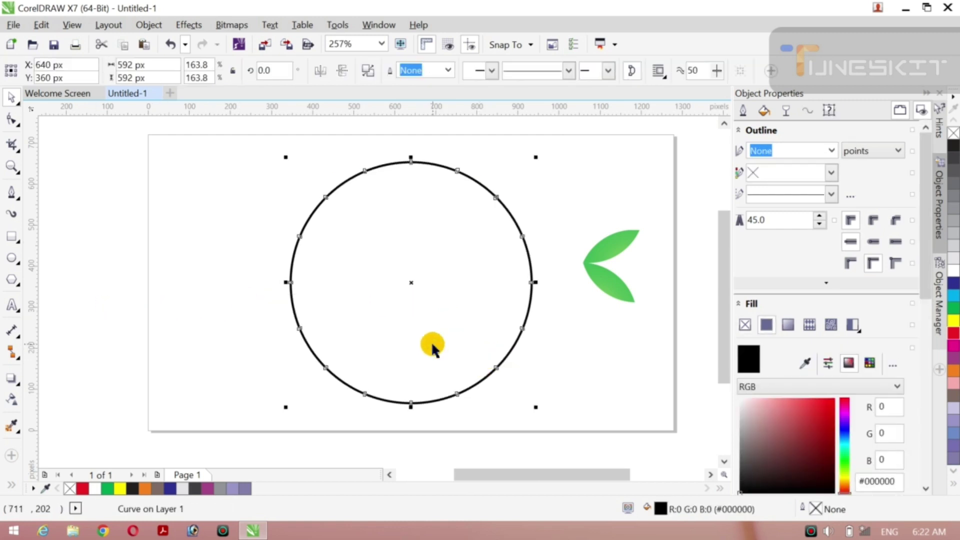
{"action": "left_click", "coordinate": [167, 326]}
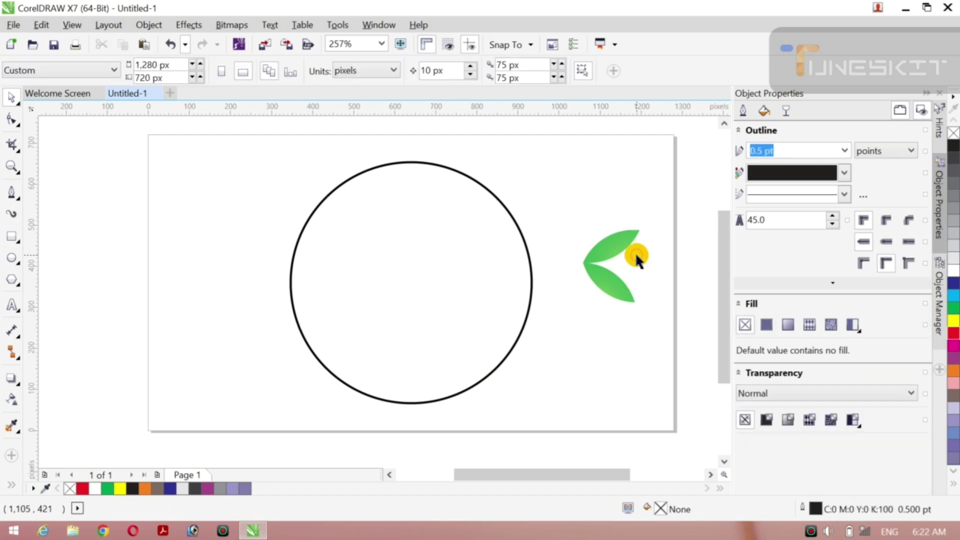
- Scale the green leaf pair down proportionally about its centre to about 78 × 100 px
{"action": "left_click", "coordinate": [608, 296]}
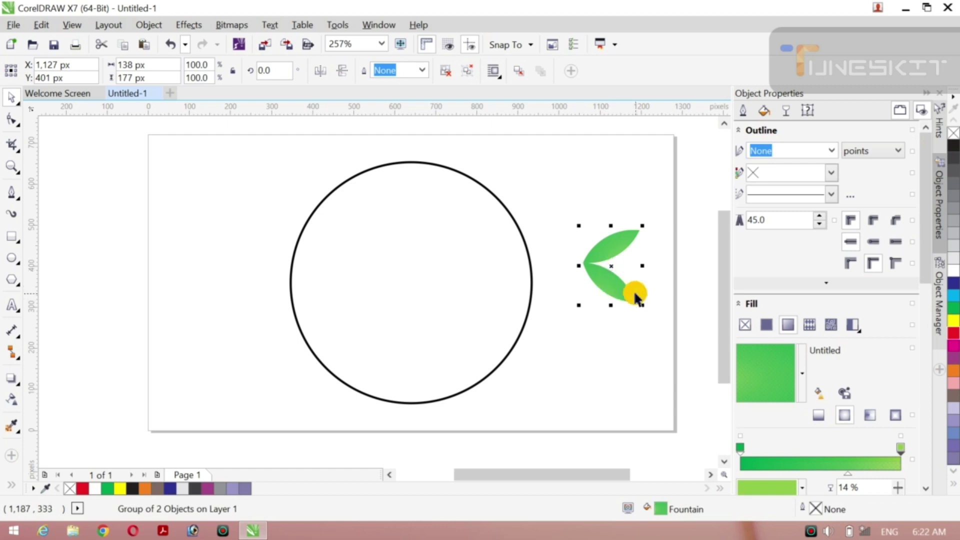
{"action": "left_click_drag", "start_coordinate": [642, 307], "coordinate": [627, 286]}
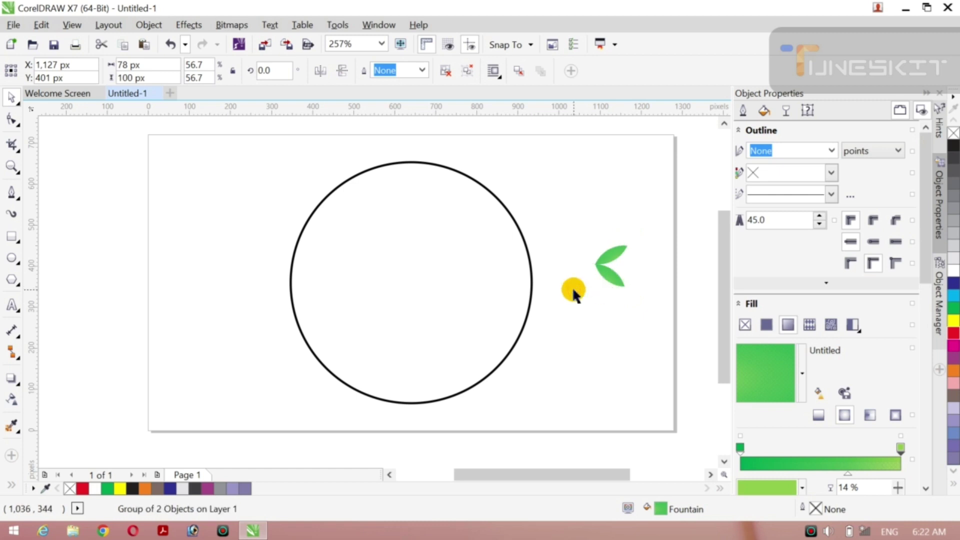
{"action": "left_click", "coordinate": [435, 307]}
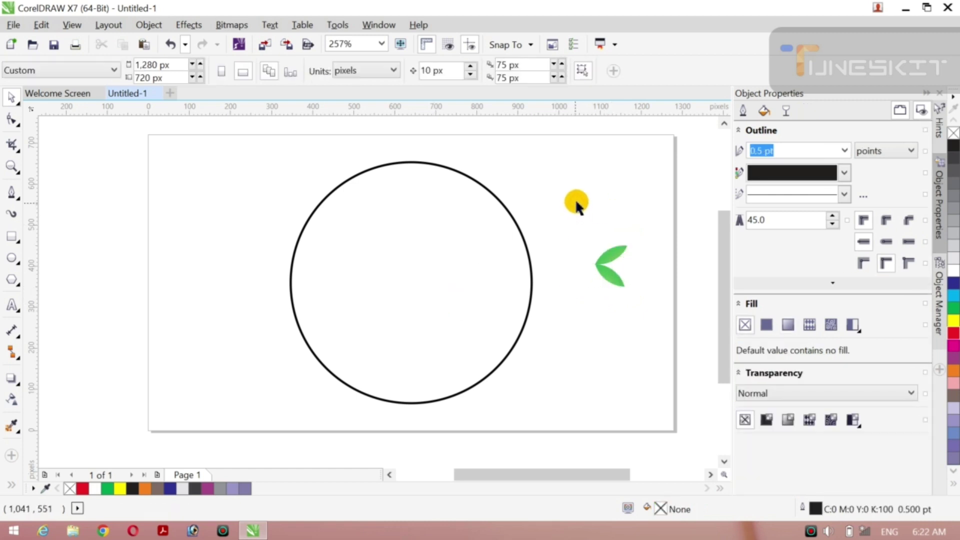
- Centre the green leaf pair on the page inside the ring
{"action": "left_click", "coordinate": [601, 268]}
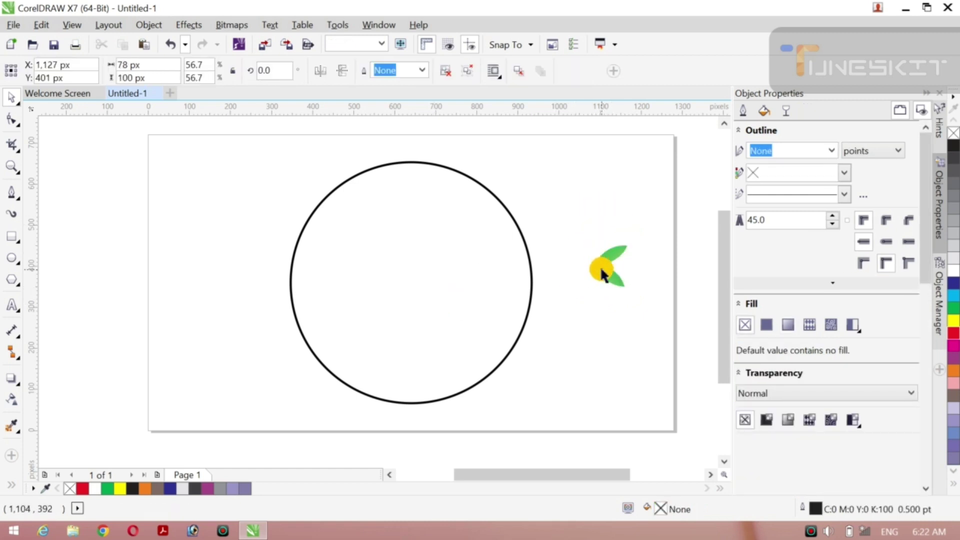
{"action": "left_click", "coordinate": [601, 270]}
{"action": "key", "text": "p"}
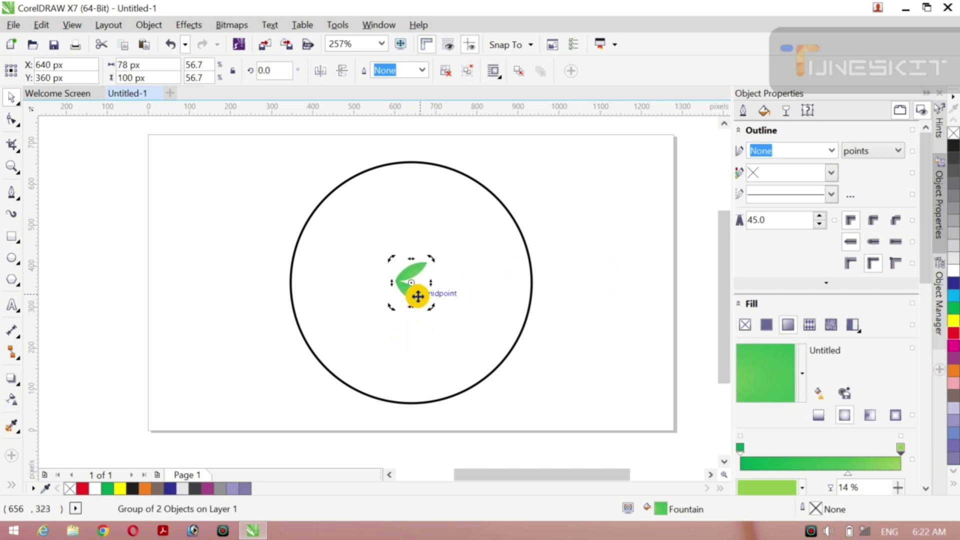
- Try moving the leaf pair's rotation centre off the leaves to a point below them, and undo it
{"action": "mouse_move", "coordinate": [409, 294]}
{"action": "left_mouse_down"}
{"action": "mouse_move", "coordinate": [414, 337]}
{"action": "mouse_move", "coordinate": [413, 300]}
{"action": "mouse_move", "coordinate": [403, 294]}
{"action": "mouse_move", "coordinate": [410, 284]}
{"action": "left_mouse_up"}
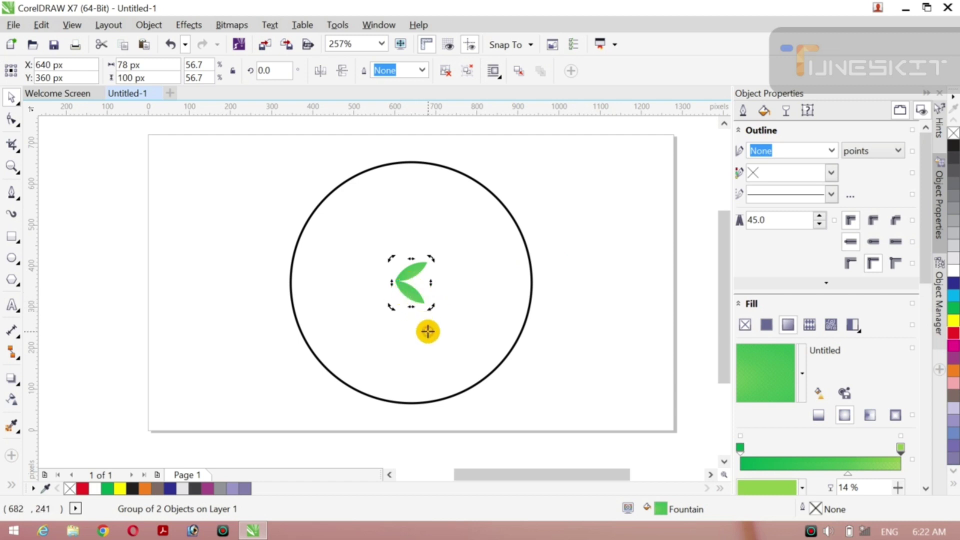
{"action": "key", "text": "ctrl+z"}
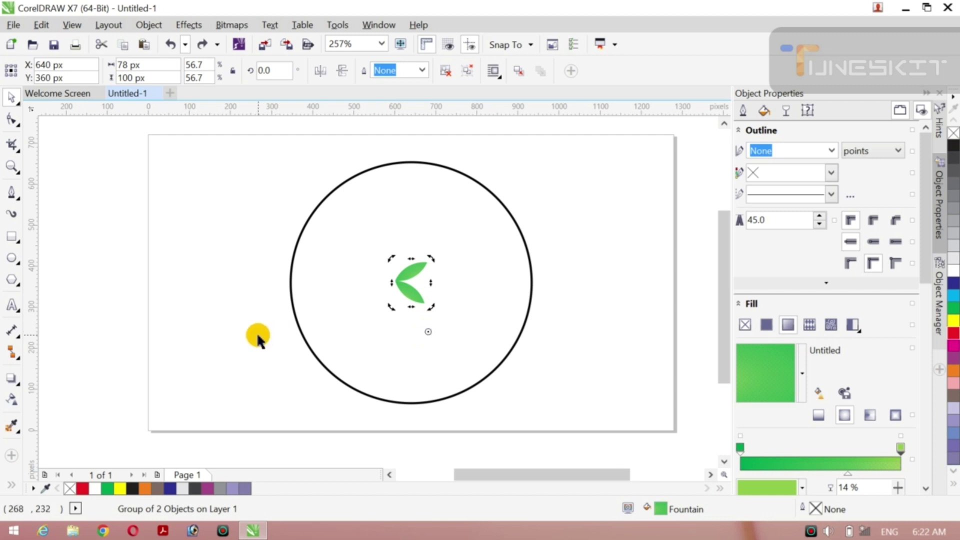
{"action": "key", "text": "z"}
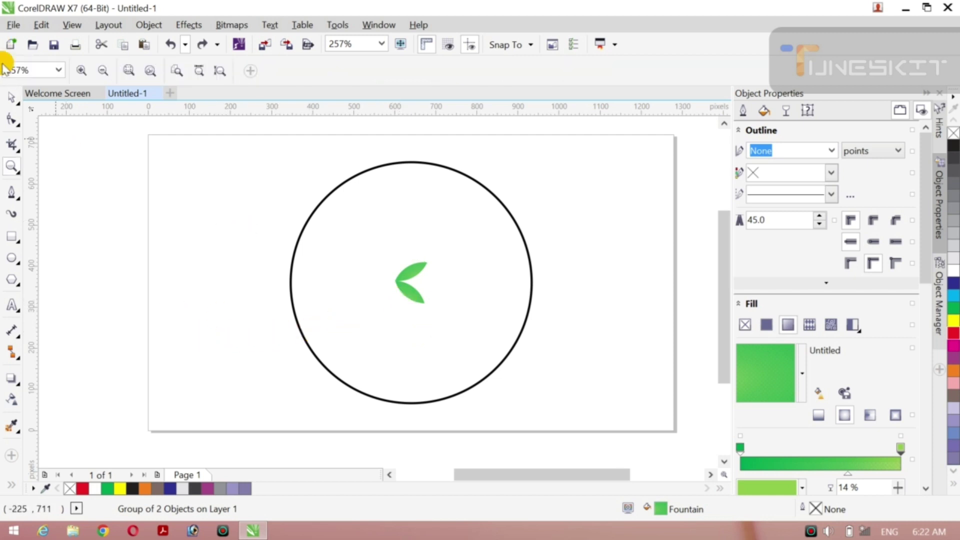
{"action": "left_click", "coordinate": [11, 100]}
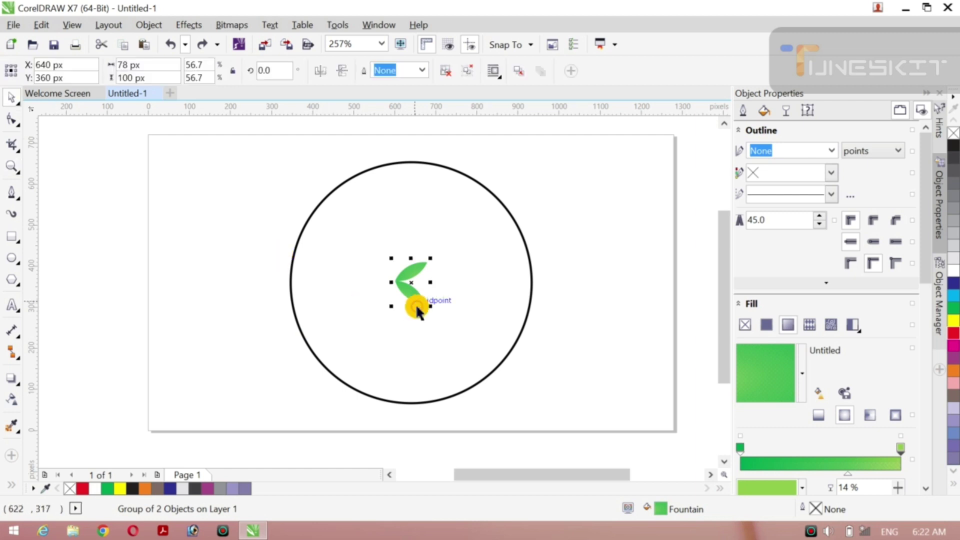
- Move the leaf pair onto the ring's lower edge and rotate it to about 217.6°
{"action": "left_click_drag", "start_coordinate": [410, 283], "coordinate": [454, 400]}
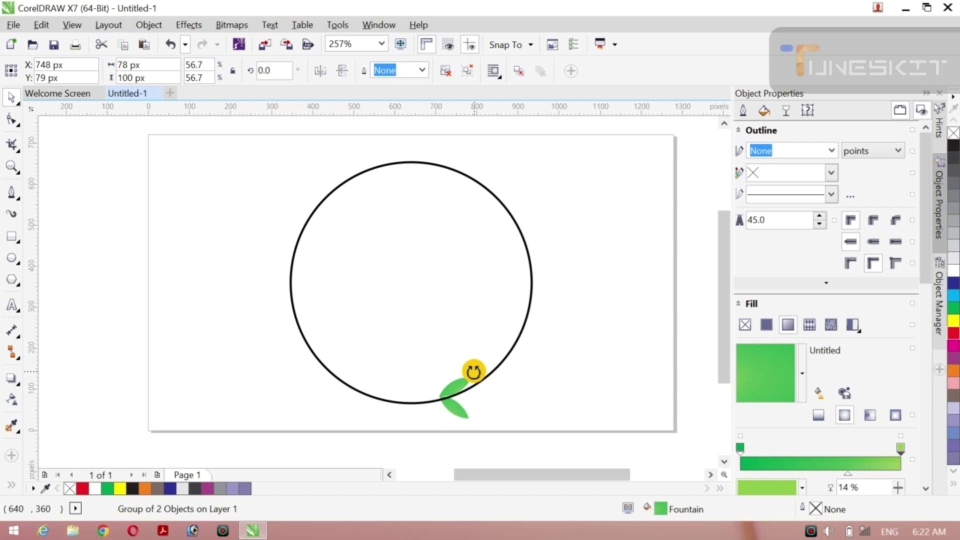
{"action": "left_click_drag", "start_coordinate": [473, 372], "coordinate": [454, 421]}
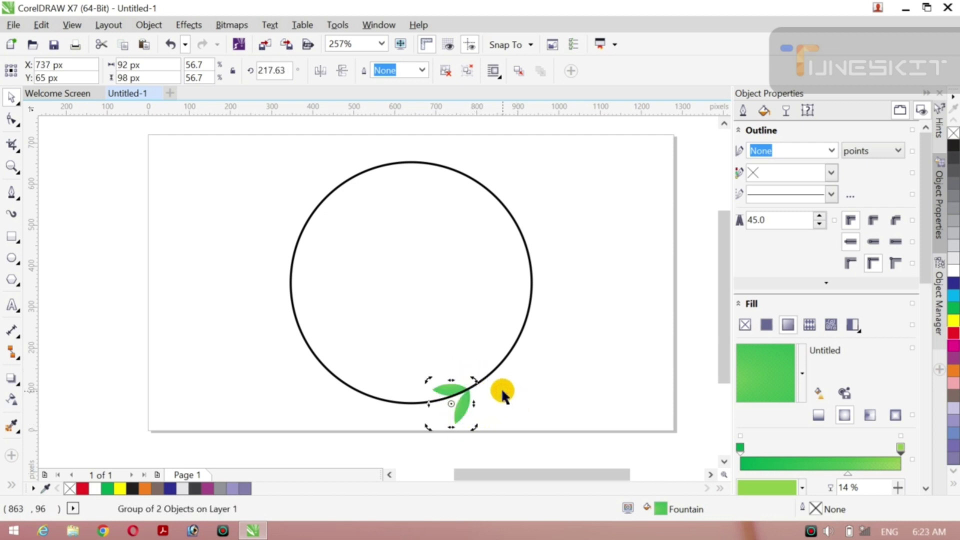
{"action": "scroll", "coordinate": [503, 395], "scroll_direction": "down", "scroll_amount": 1}
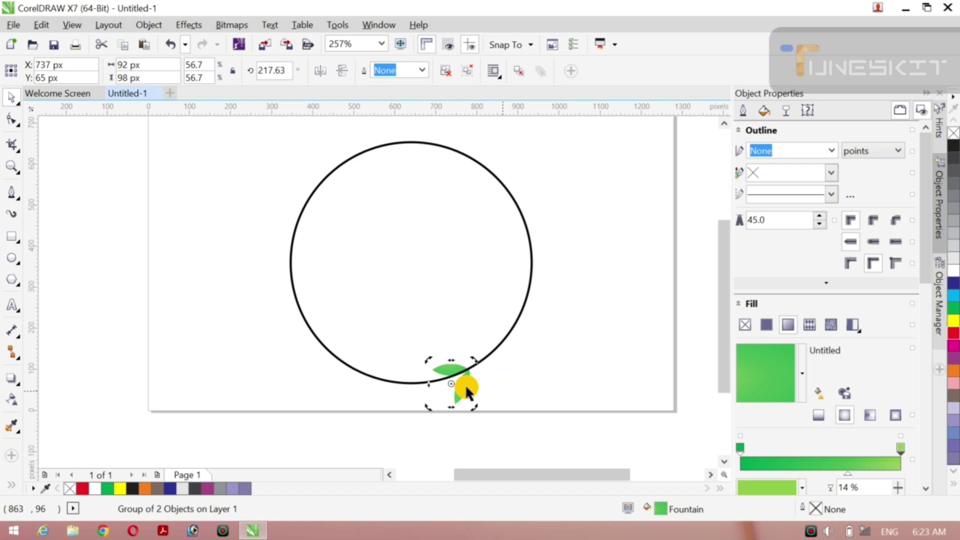
{"action": "left_click", "coordinate": [352, 358]}
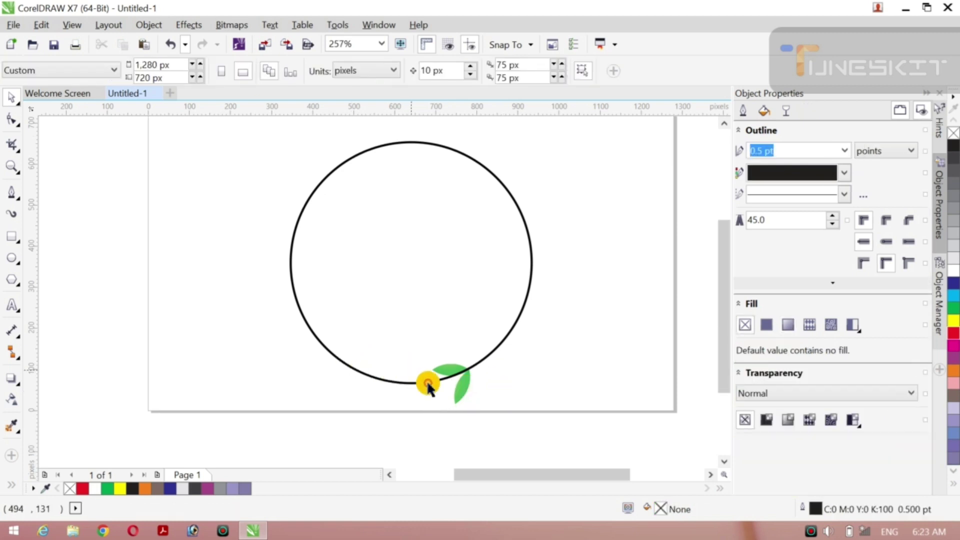
- Move the leaf pair up and right along the ring, centred at about X 820 px, Y 133 px
{"action": "left_click", "coordinate": [461, 390]}
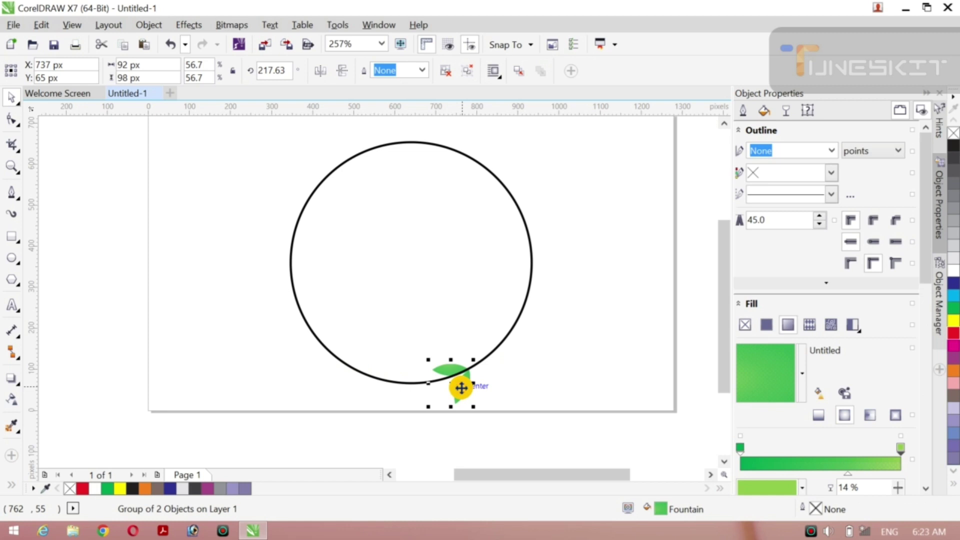
{"action": "key", "text": "Up"}
{"action": "key", "text": "Down"}
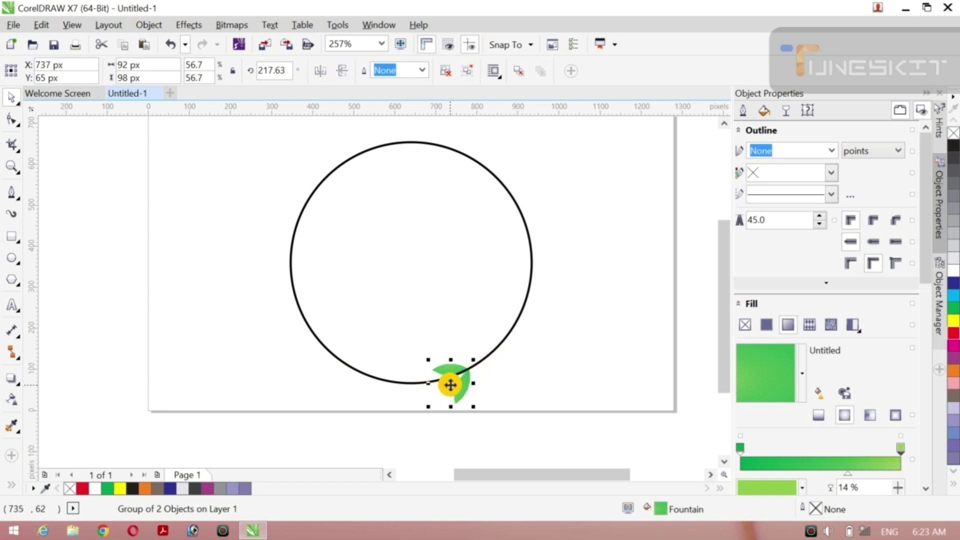
{"action": "left_click_drag", "start_coordinate": [451, 384], "coordinate": [483, 357]}
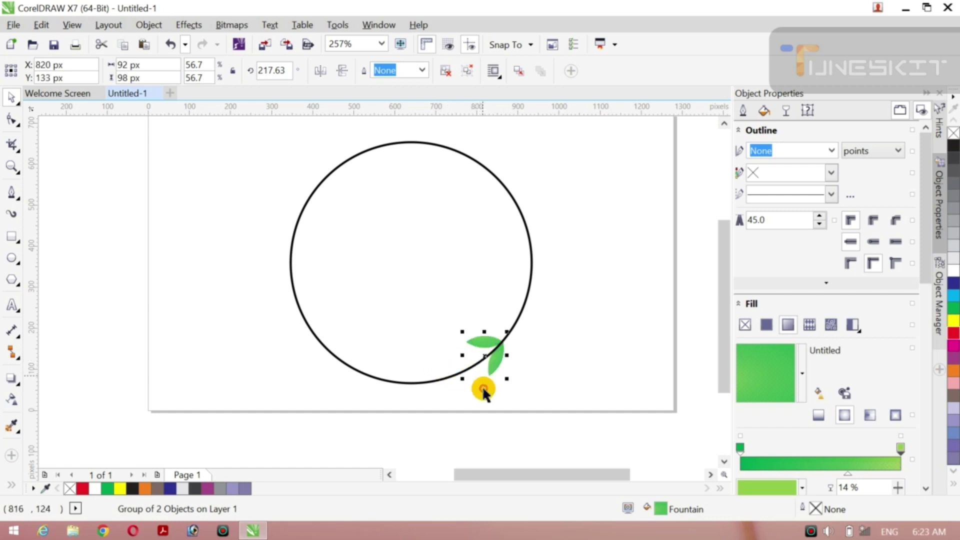
{"action": "left_click", "coordinate": [254, 374]}
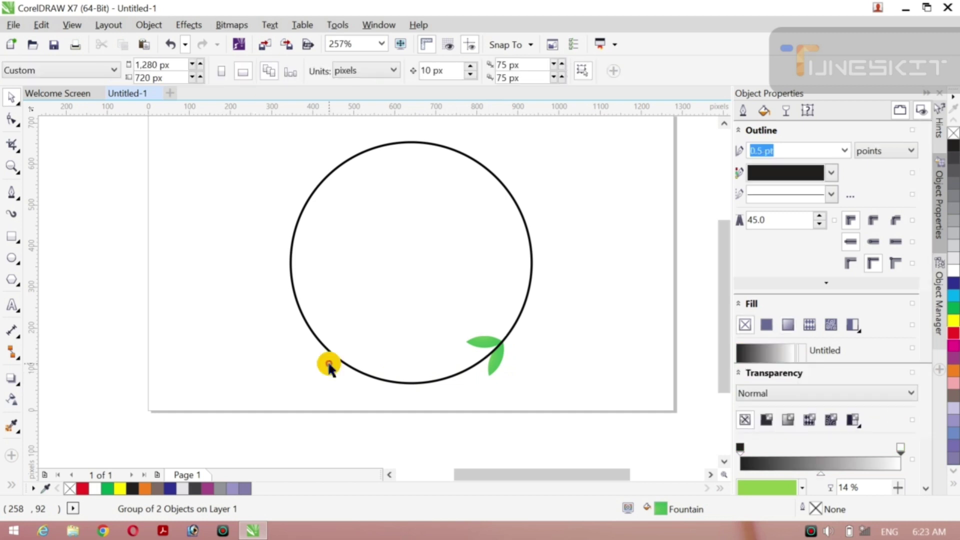
- Move the leaf pair's rotation centre to the centre of the ring
{"action": "left_click", "coordinate": [492, 360]}
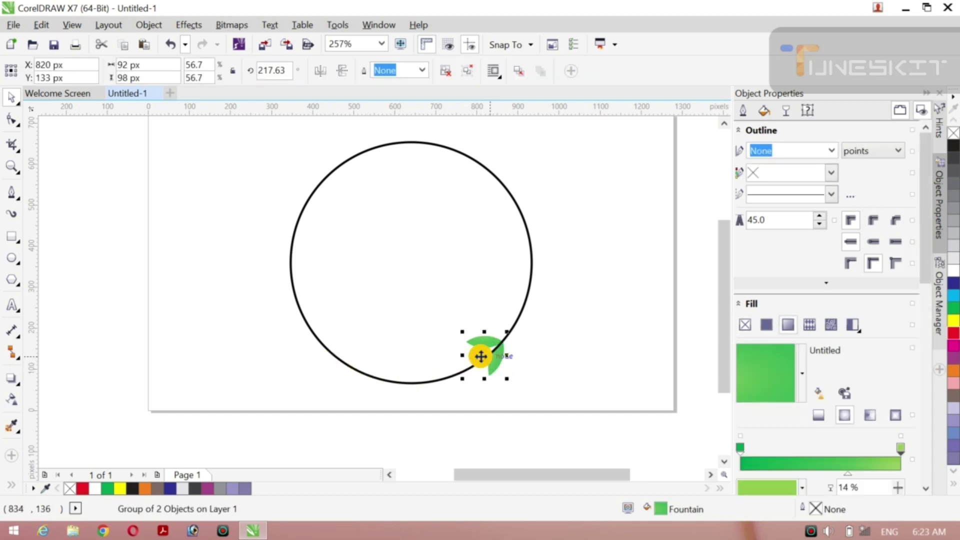
{"action": "left_click", "coordinate": [496, 358]}
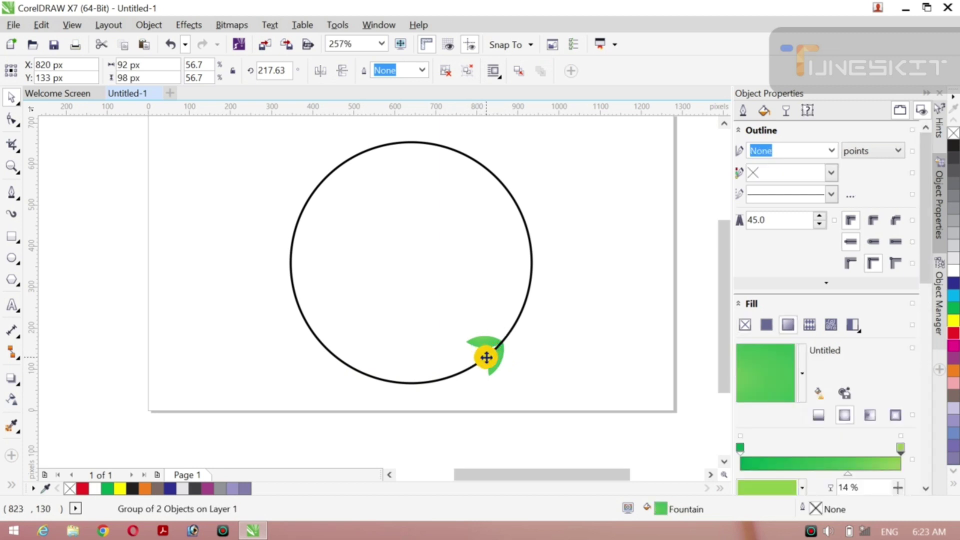
{"action": "left_click", "coordinate": [486, 357]}
{"action": "left_click_drag", "start_coordinate": [485, 353], "coordinate": [411, 261]}
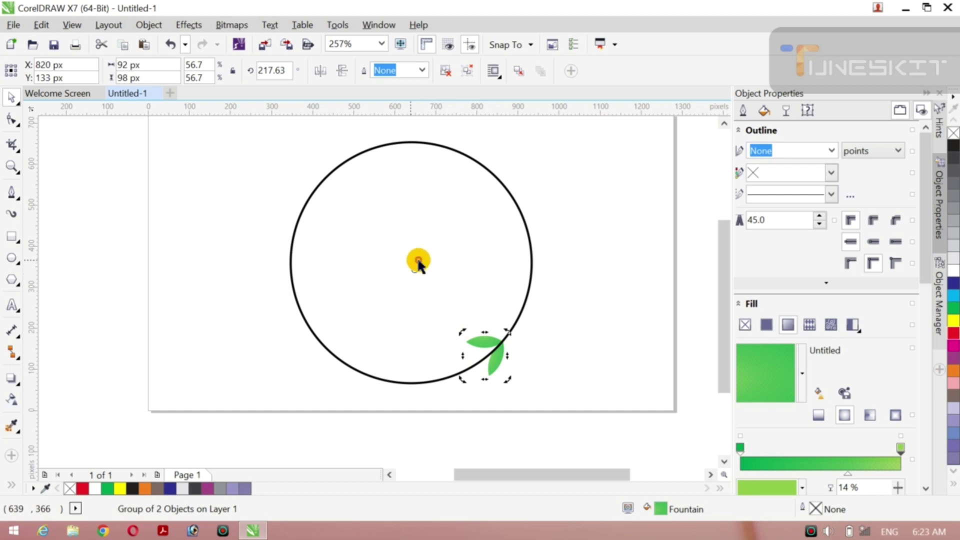
- Try shifting the leaf pair further up along the ring, and undo it
{"action": "left_click", "coordinate": [487, 360]}
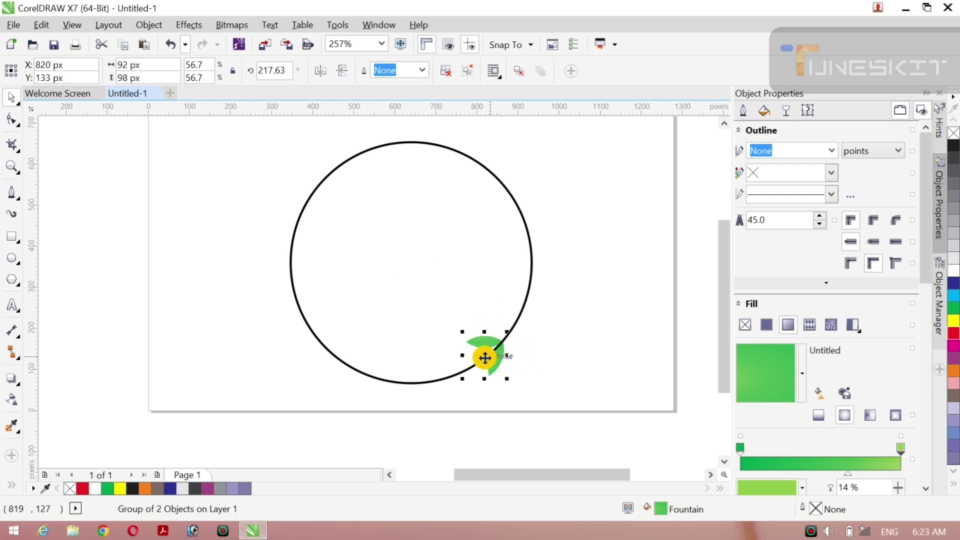
{"action": "left_click_drag", "start_coordinate": [484, 357], "coordinate": [520, 326]}
{"action": "key", "text": "ctrl+z"}
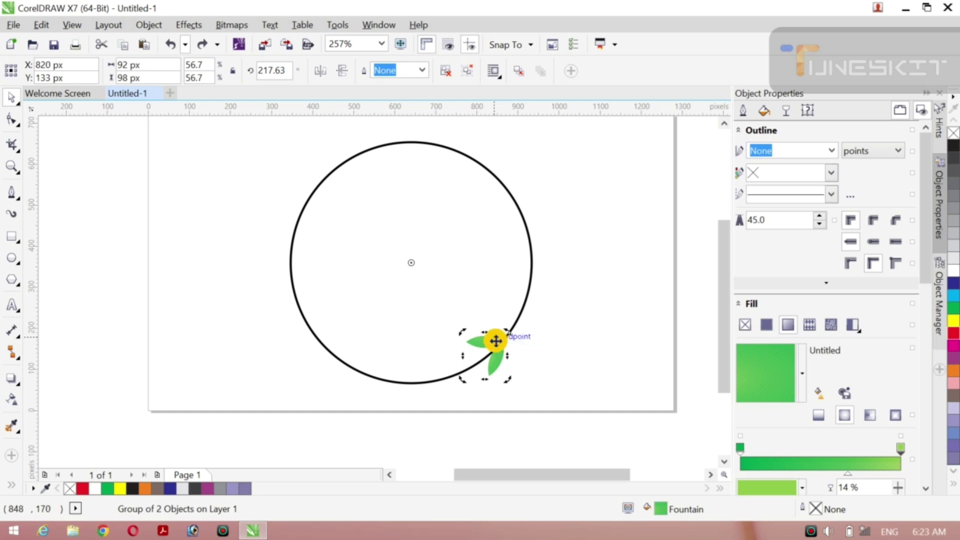
- Rotate a copy of the leaf pair about the ring's centre to about 230°, just above the original
{"action": "left_click_drag", "start_coordinate": [498, 344], "coordinate": [519, 326]}
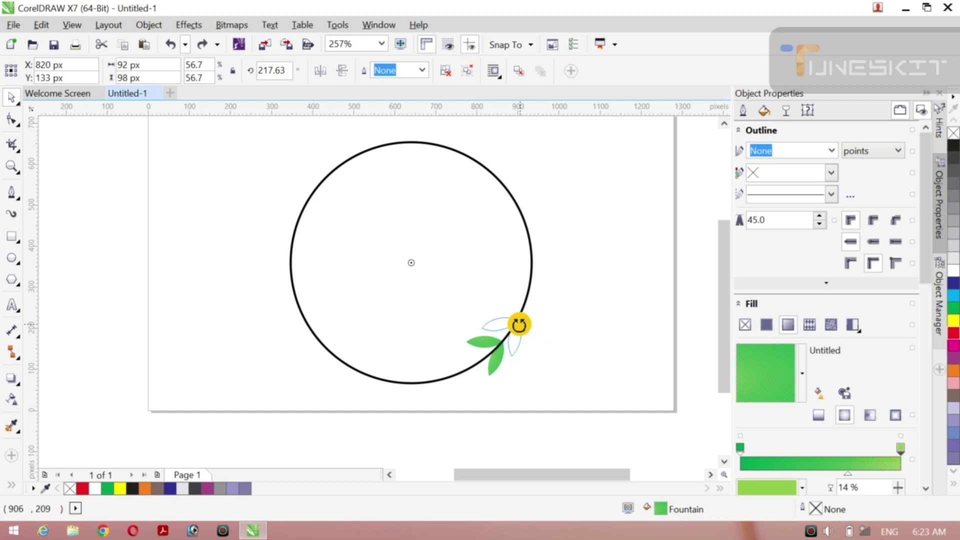
{"action": "left_click_drag", "start_coordinate": [518, 323], "coordinate": [516, 324]}
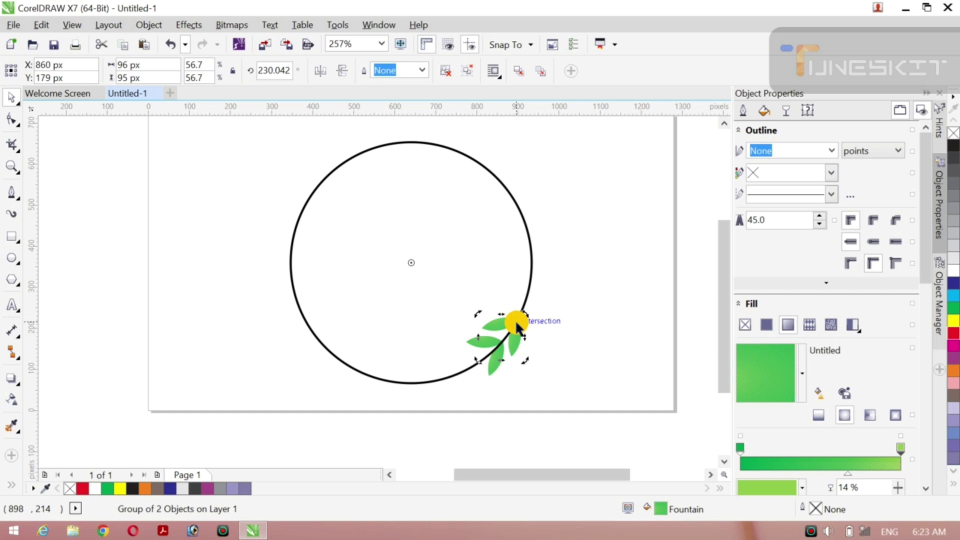
- Repeat the rotated duplication 13 times counterclockwise along the ring, ending at its upper-left arc, and deselect the last copy
{"action": "key", "text": "ctrl+r"}
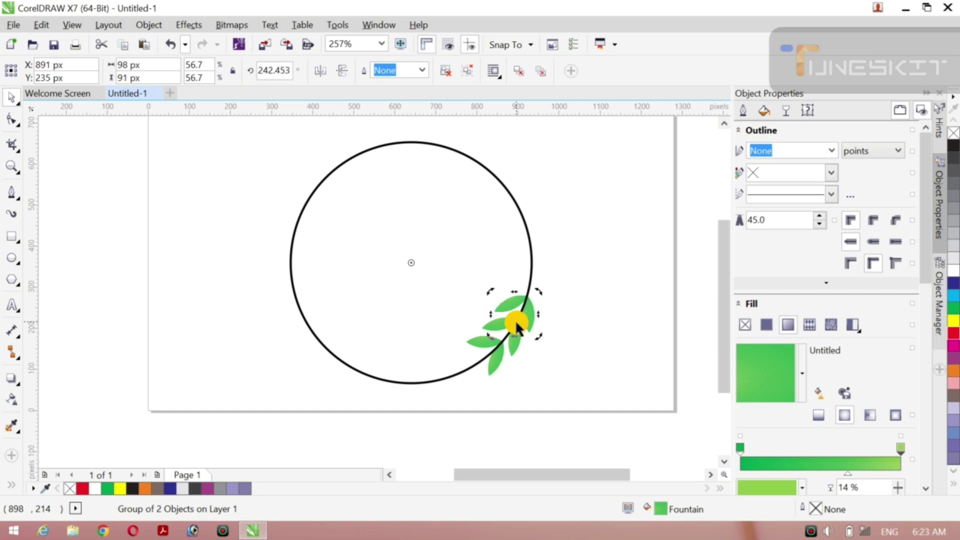
{"action": "key", "text": "ctrl+r"}
{"action": "key", "text": "ctrl+r"}
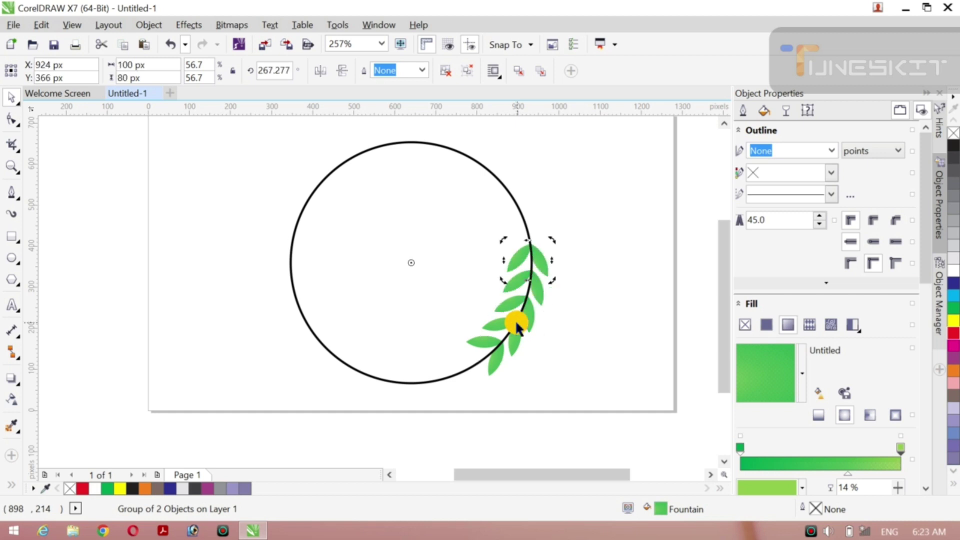
{"action": "key", "text": "ctrl+r"}
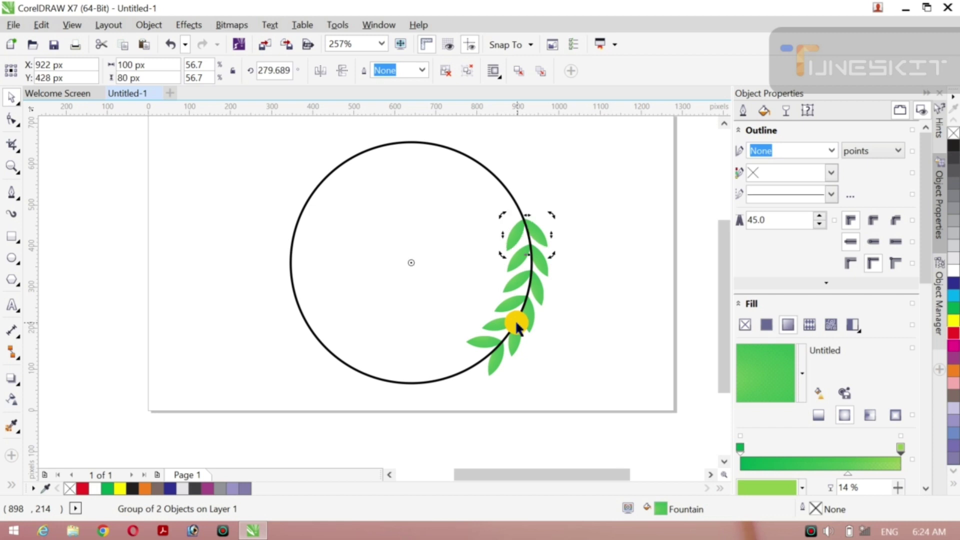
{"action": "key", "text": "ctrl+r"}
{"action": "key", "text": "ctrl+r"}
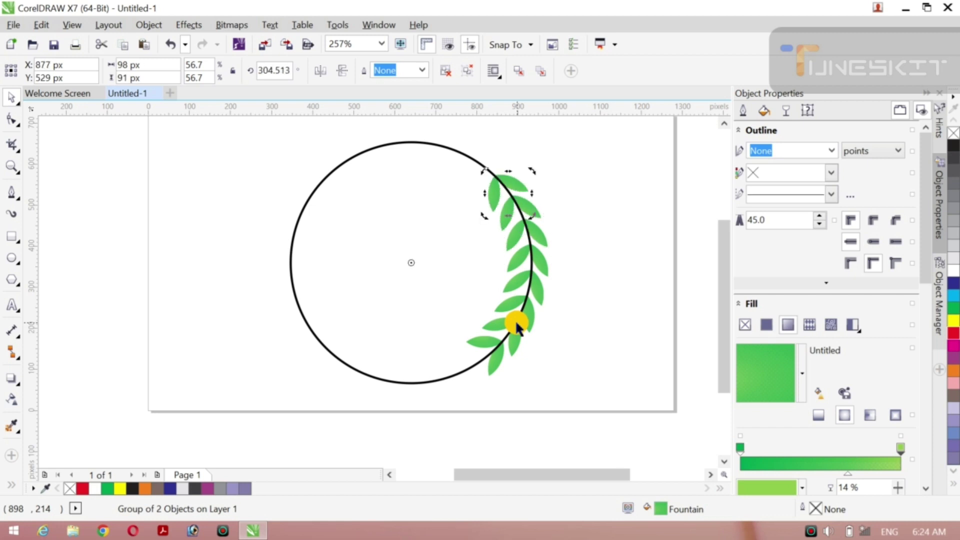
{"action": "key", "text": "ctrl+r"}
{"action": "key", "text": "ctrl+r"}
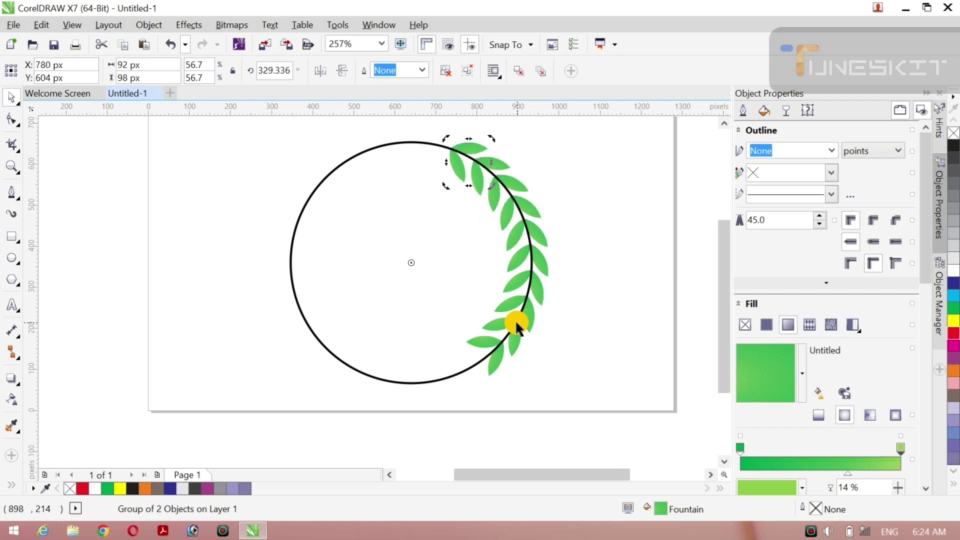
{"action": "key", "text": "ctrl+r"}
{"action": "key", "text": "ctrl+r"}
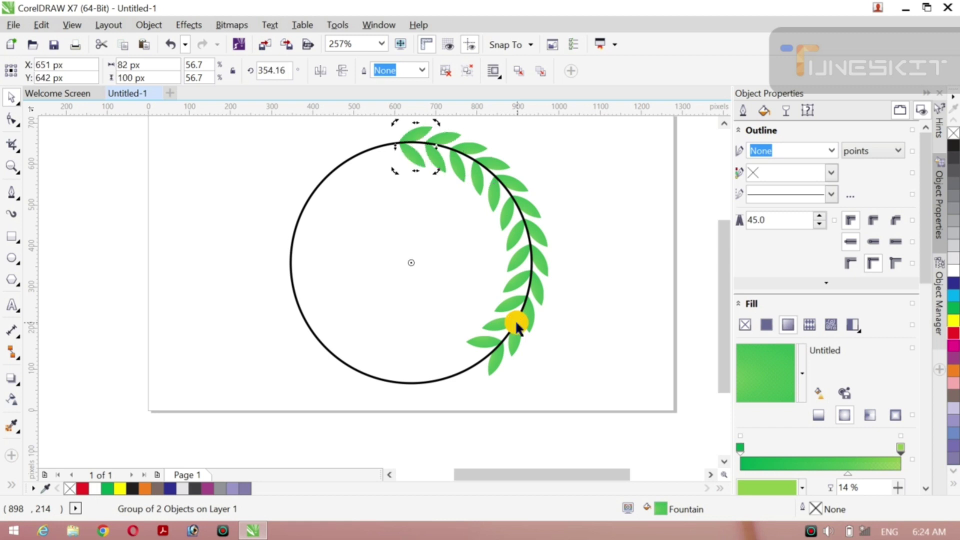
{"action": "key", "text": "ctrl+r"}
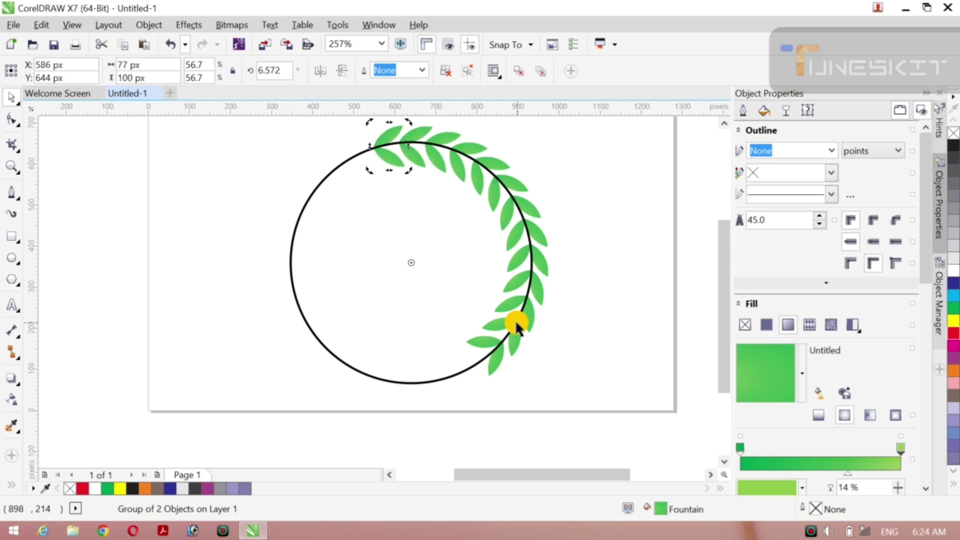
{"action": "key", "text": "ctrl+r"}
{"action": "key", "text": "ctrl+r"}
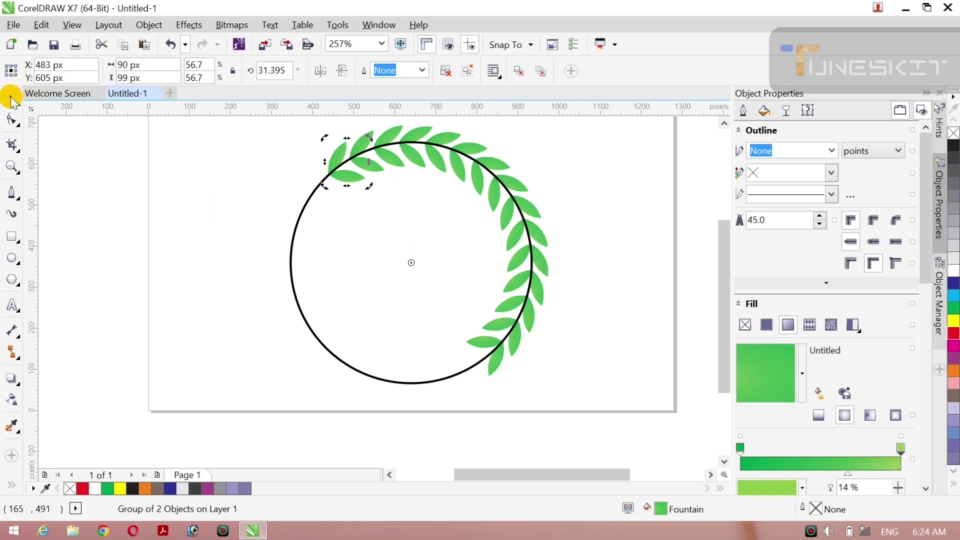
{"action": "left_click", "coordinate": [118, 197]}
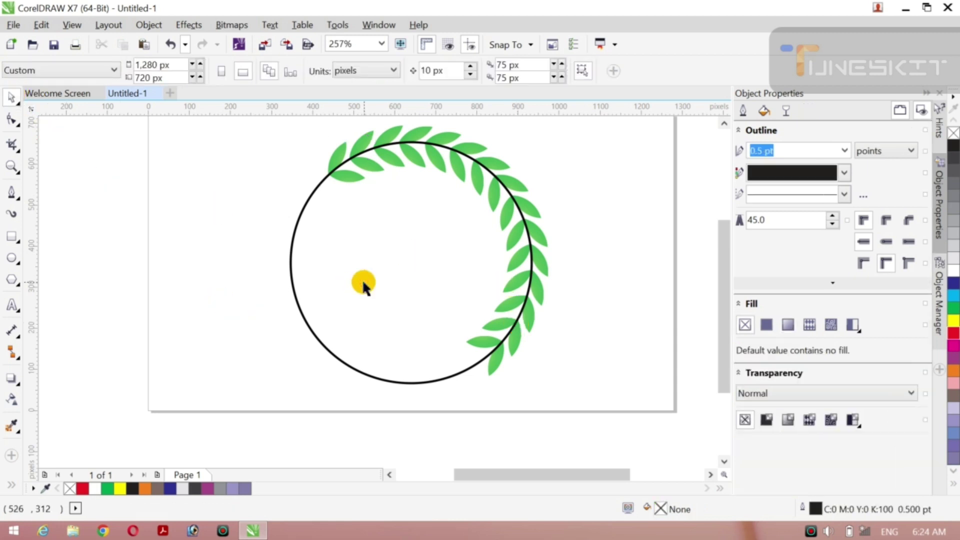
- Move the thin circular ring away from the leaves and delete it
{"action": "left_click", "coordinate": [314, 335]}
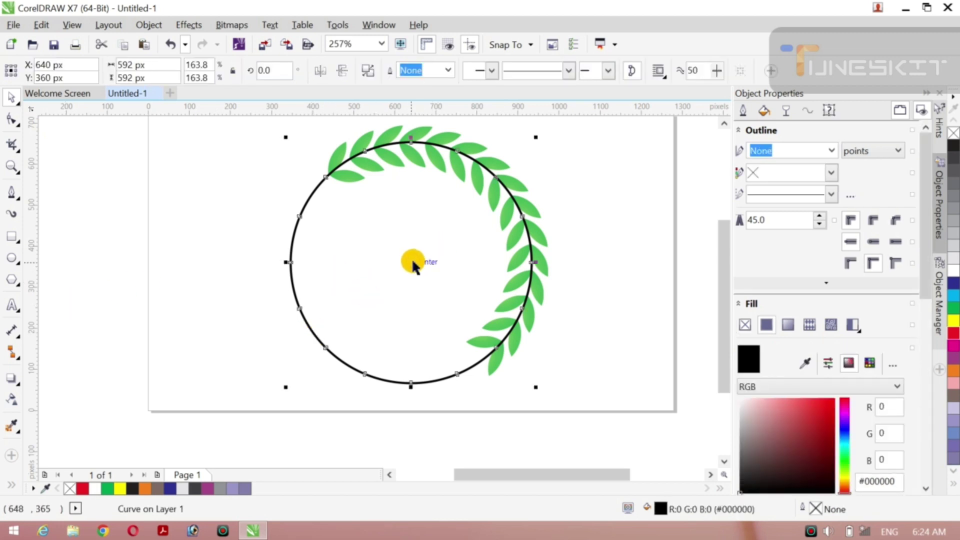
{"action": "left_click_drag", "start_coordinate": [412, 264], "coordinate": [282, 298]}
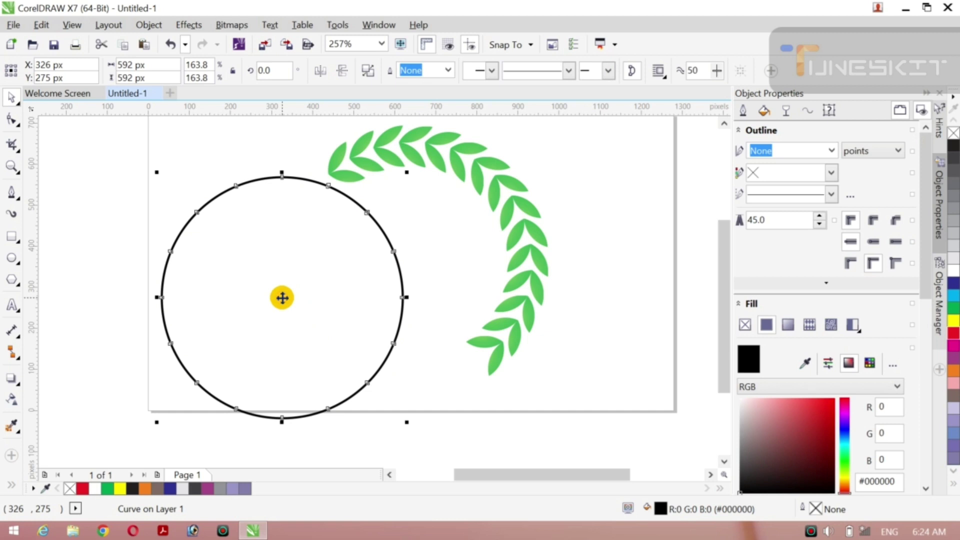
{"action": "key", "text": "Delete"}
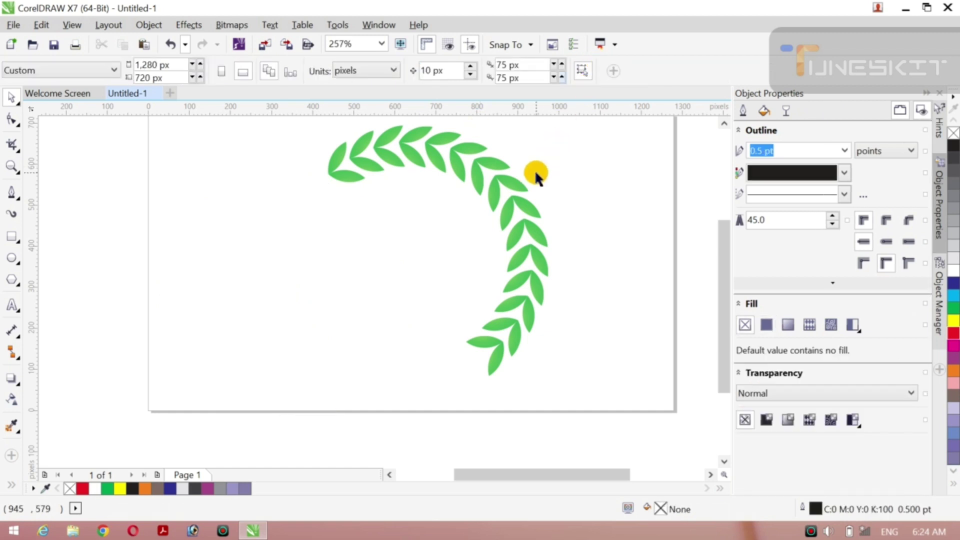
- Group all 15 leaf pairs into one branch and centre the group on the page
{"action": "left_click", "coordinate": [515, 201]}
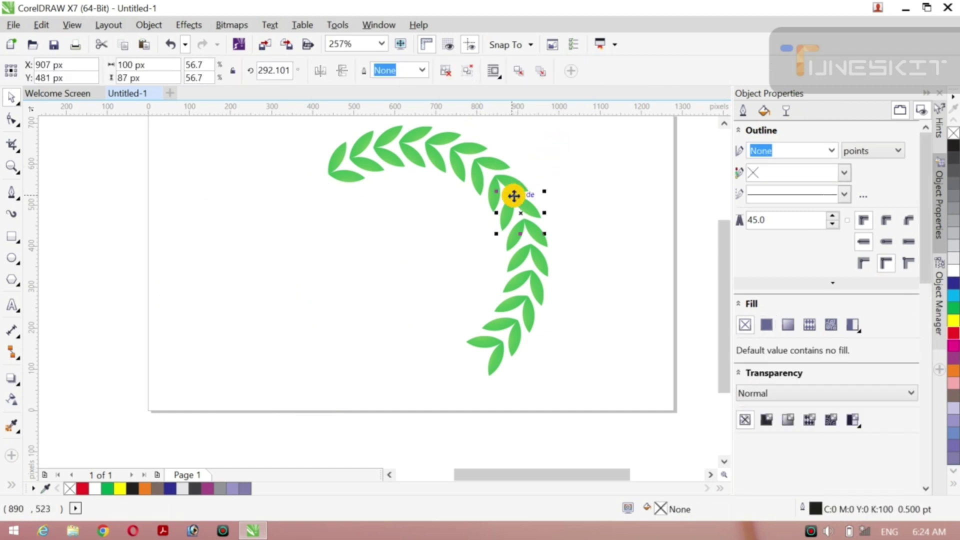
{"action": "left_click", "coordinate": [203, 308]}
{"action": "key", "text": "ctrl+a"}
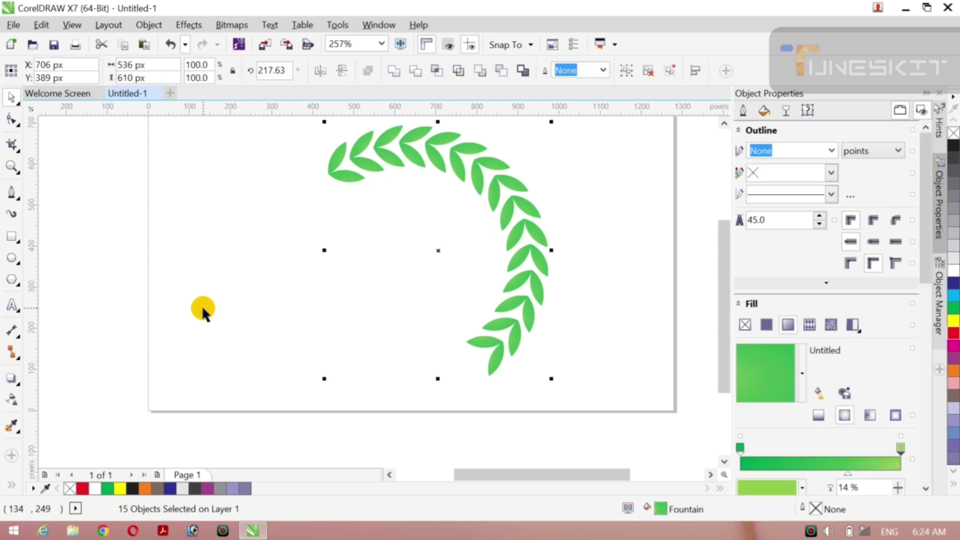
{"action": "key", "text": "ctrl+g"}
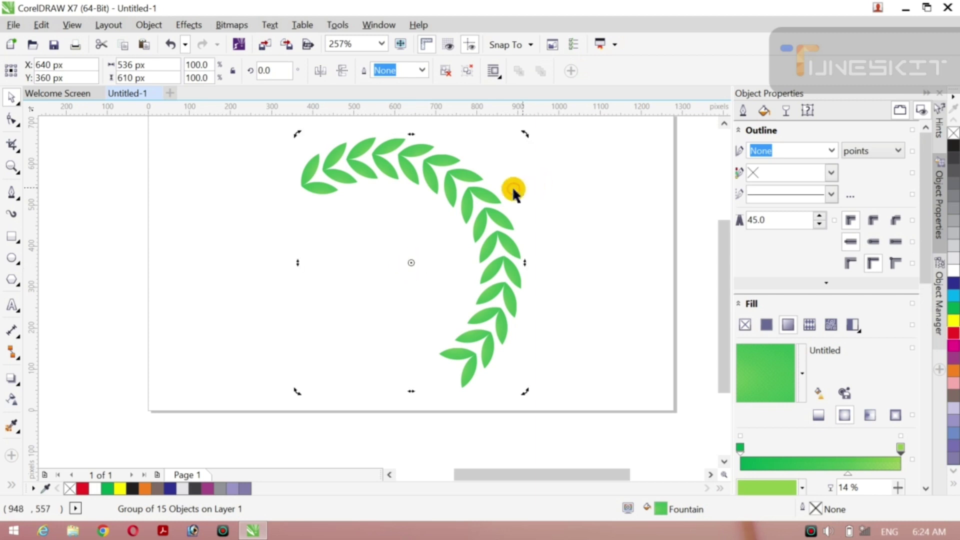
- Rotate the leaf branch clockwise to about 332.6° so that it forms the right half of the wreath
{"action": "scroll", "coordinate": [526, 144], "scroll_direction": "up", "scroll_amount": 2}
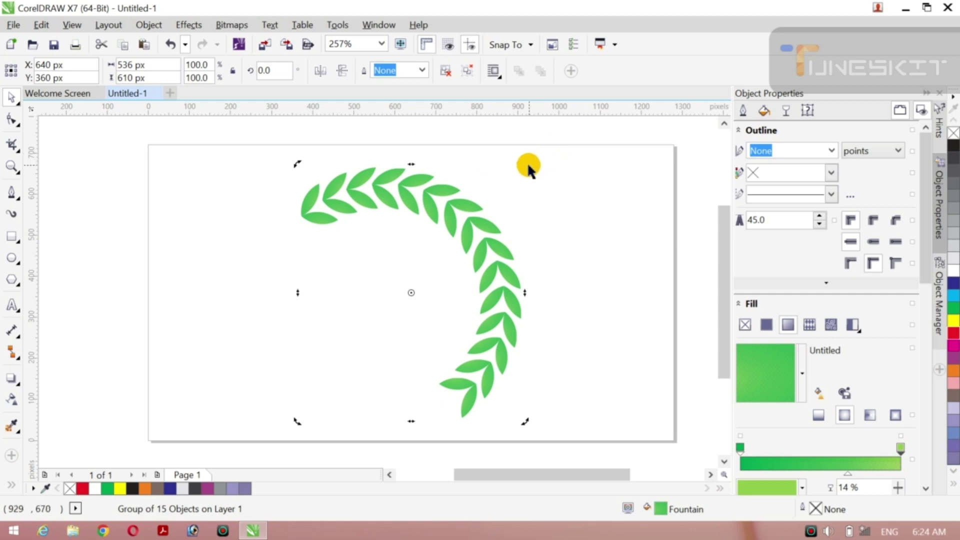
{"action": "left_click_drag", "start_coordinate": [526, 164], "coordinate": [586, 217]}
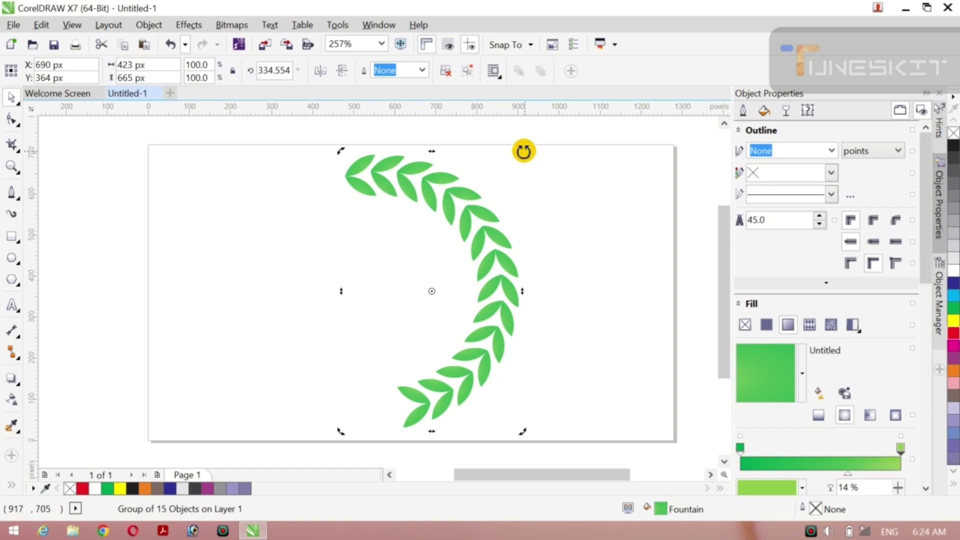
{"action": "left_click_drag", "start_coordinate": [523, 151], "coordinate": [525, 154]}
{"action": "left_click_drag", "start_coordinate": [448, 217], "coordinate": [449, 219]}
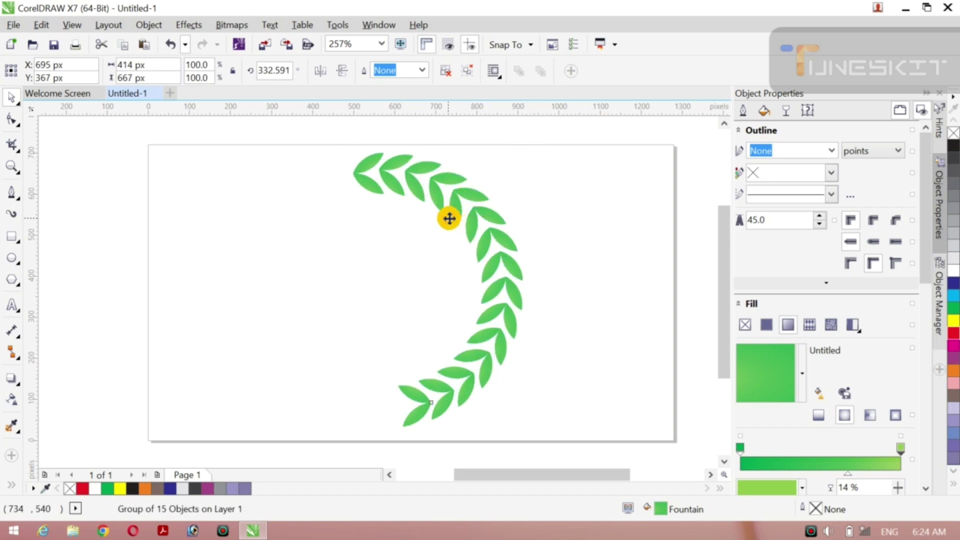
- Nudge the leaf branch horizontally to the right half of the page, to about X 925 px
{"action": "key", "text": "Right"}
{"action": "key", "text": "Right"}
{"action": "key", "text": "Right"}
{"action": "key", "text": "Right"}
{"action": "key", "text": "Right"}
{"action": "key", "text": "Right"}
{"action": "key", "text": "Right"}
{"action": "key", "text": "Right"}
{"action": "key", "text": "Right"}
{"action": "key", "text": "Right"}
{"action": "key", "text": "Right"}
{"action": "key", "text": "Right"}
{"action": "key", "text": "Right"}
{"action": "key", "text": "Right"}
{"action": "key", "text": "Right"}
{"action": "key", "text": "Right"}
{"action": "key", "text": "Right"}
{"action": "key", "text": "Right"}
{"action": "key", "text": "Right"}
{"action": "key", "text": "Right"}
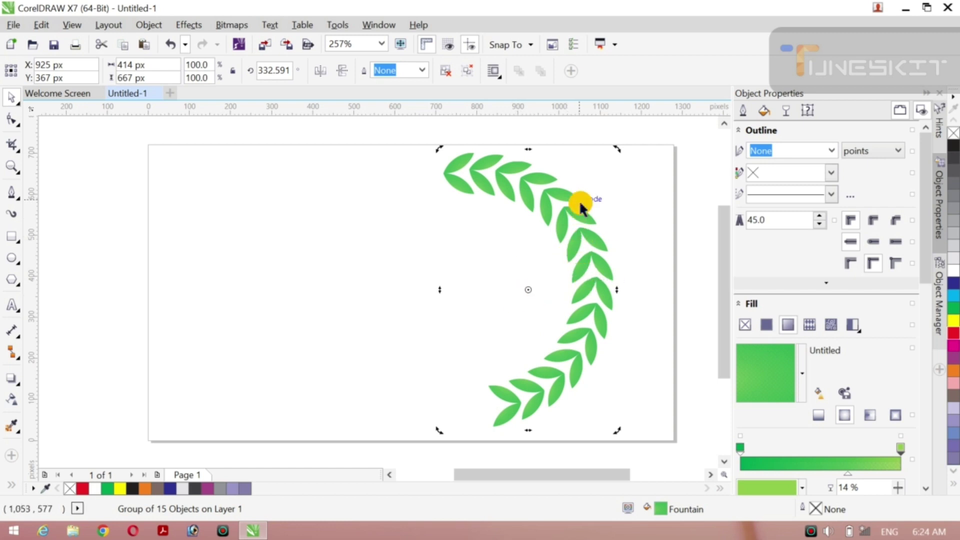
- Mirror a copy of the leaf branch horizontally to its left side so the upper leaf tips meet
{"action": "left_click", "coordinate": [577, 142]}
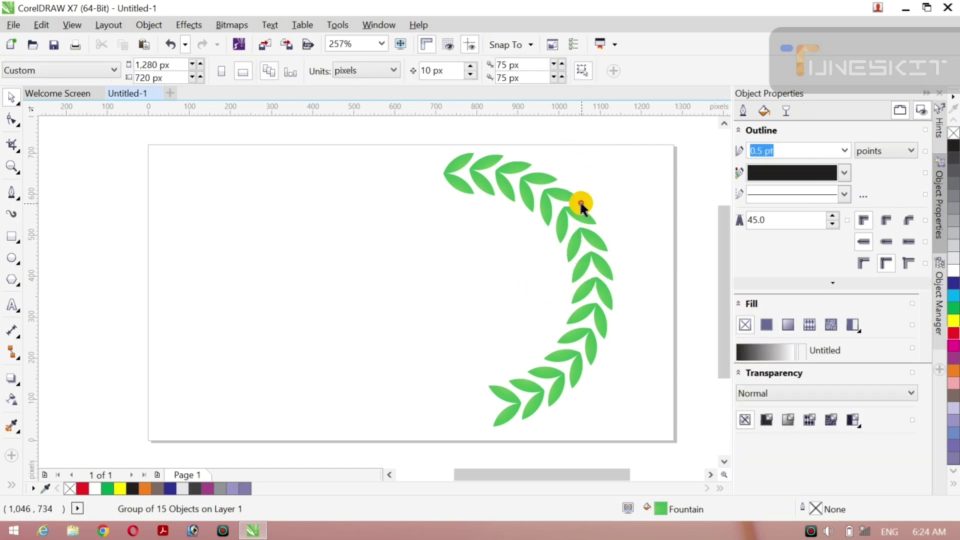
{"action": "left_click", "coordinate": [577, 244]}
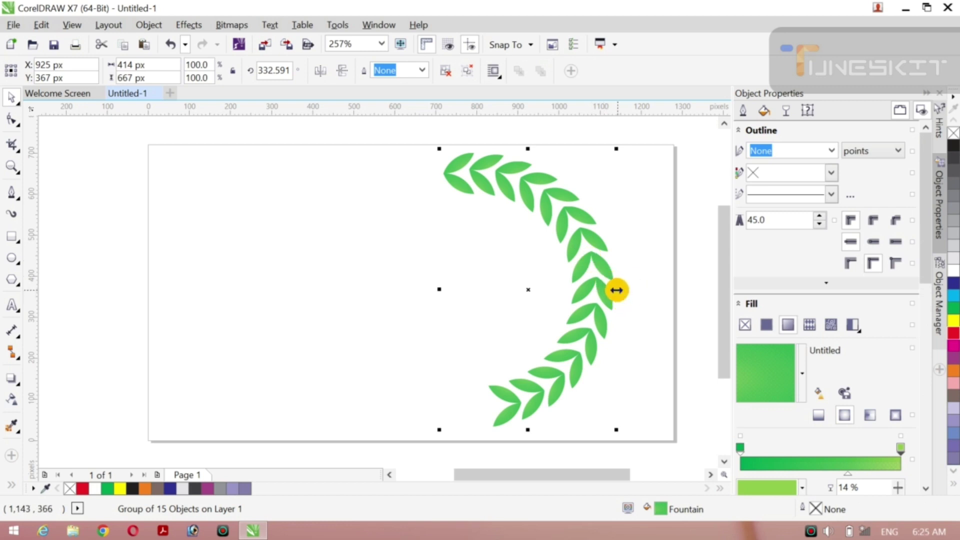
{"action": "left_click_drag", "start_coordinate": [614, 289], "coordinate": [301, 451]}
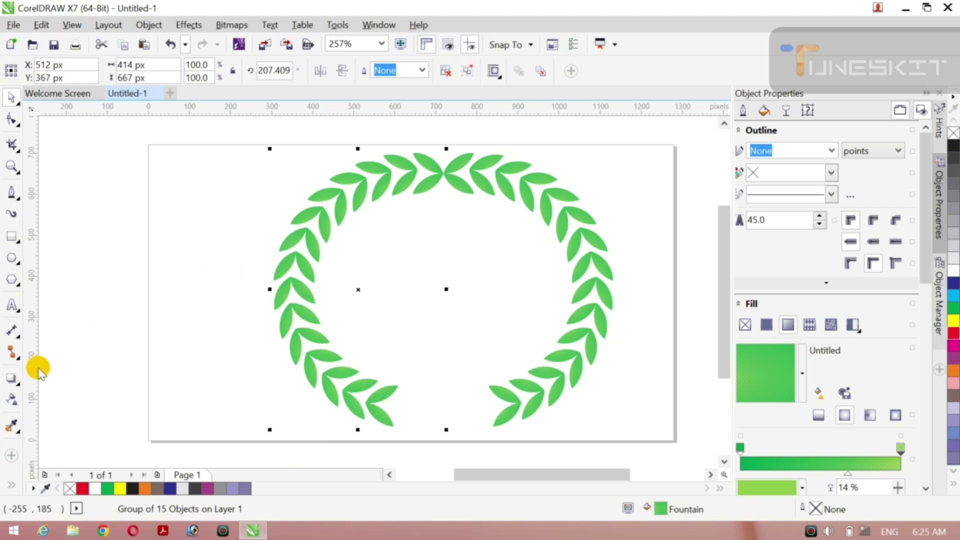
- Group both leaf branches into one wreath and centre it on the page
{"action": "key", "text": "ctrl+a"}
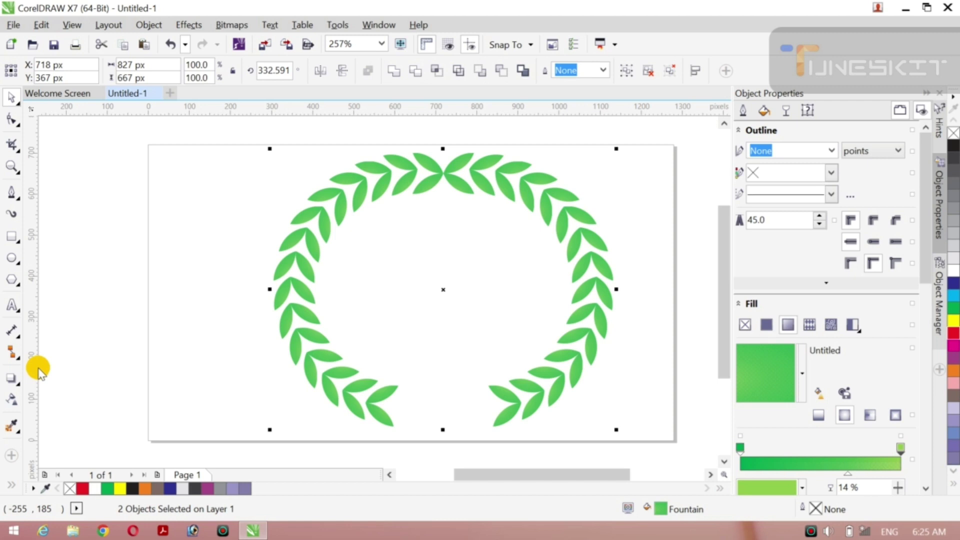
{"action": "key", "text": "ctrl+g"}
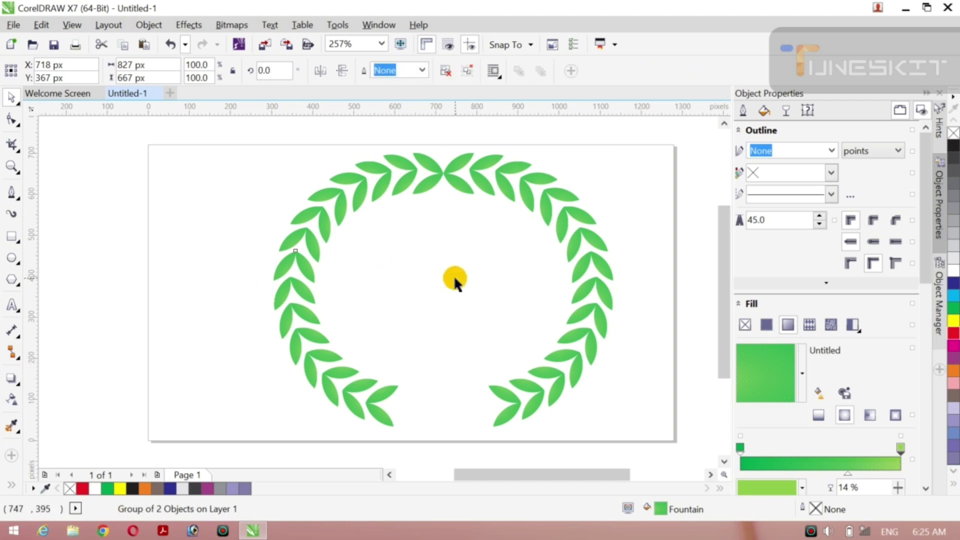
{"action": "left_click", "coordinate": [455, 281]}
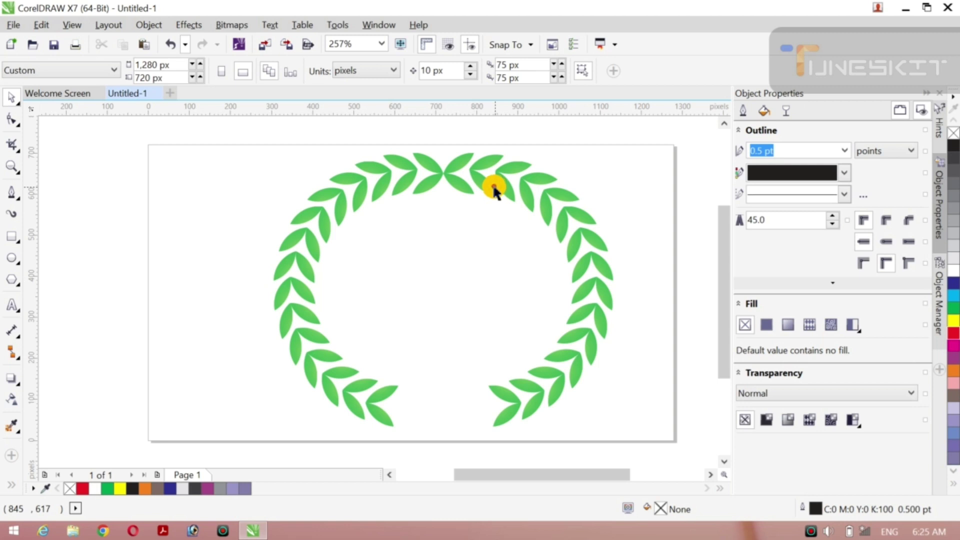
{"action": "left_click", "coordinate": [494, 191]}
{"action": "key", "text": "p"}
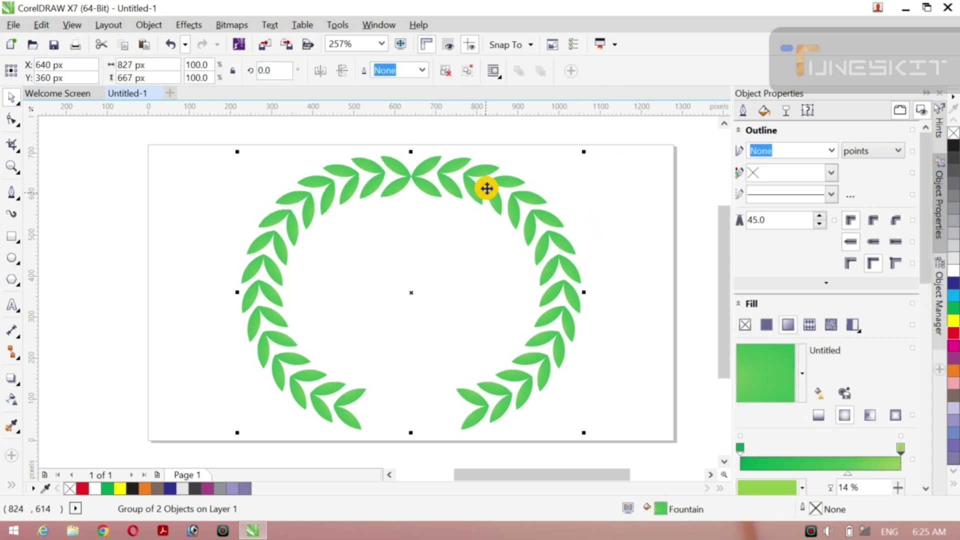
{"action": "left_click", "coordinate": [122, 302]}
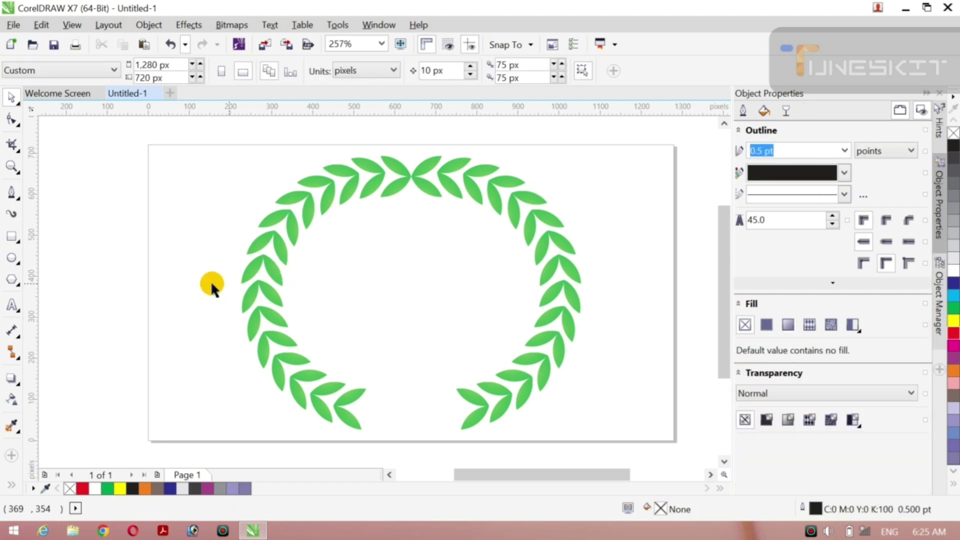
- Draw a five-pointed star about 126 × 120 px to the left of the wreath
{"action": "left_click", "coordinate": [17, 286]}
{"action": "left_click", "coordinate": [53, 294]}
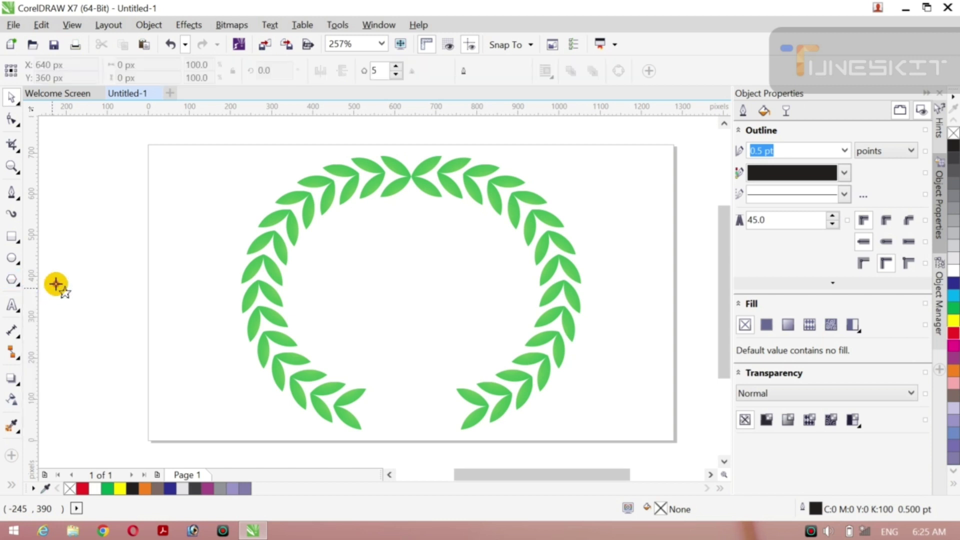
{"action": "left_click_drag", "start_coordinate": [119, 218], "coordinate": [172, 270]}
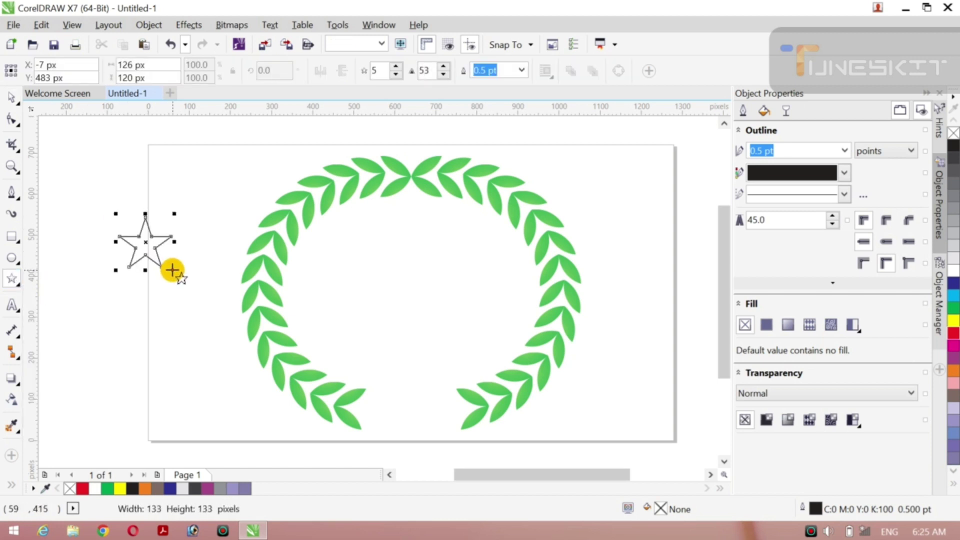
{"action": "left_click", "coordinate": [12, 96]}
{"action": "left_click", "coordinate": [125, 221]}
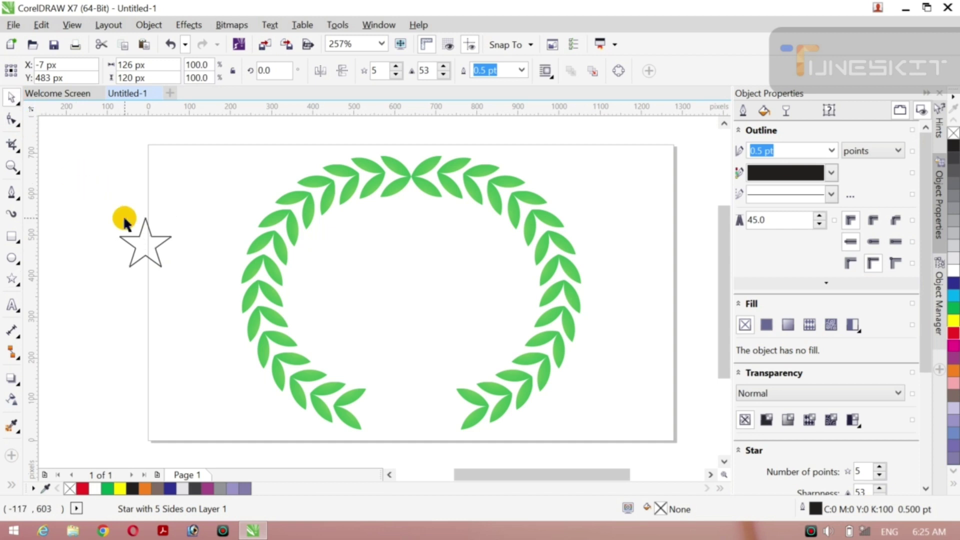
- Centre the star on the page, then move it straight down into the gap between the wreath's lower ends
{"action": "left_click", "coordinate": [152, 260]}
{"action": "left_click_drag", "start_coordinate": [142, 240], "coordinate": [312, 136]}
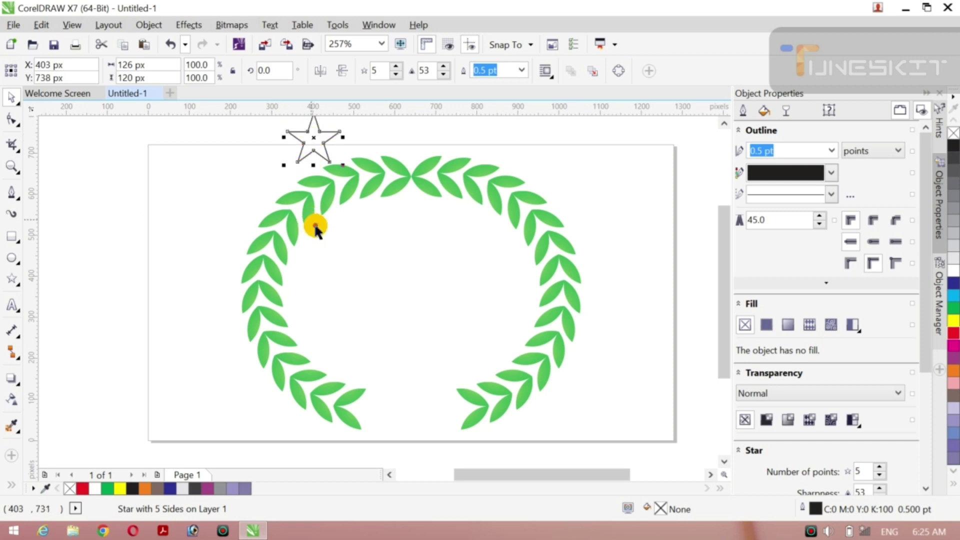
{"action": "key", "text": "p"}
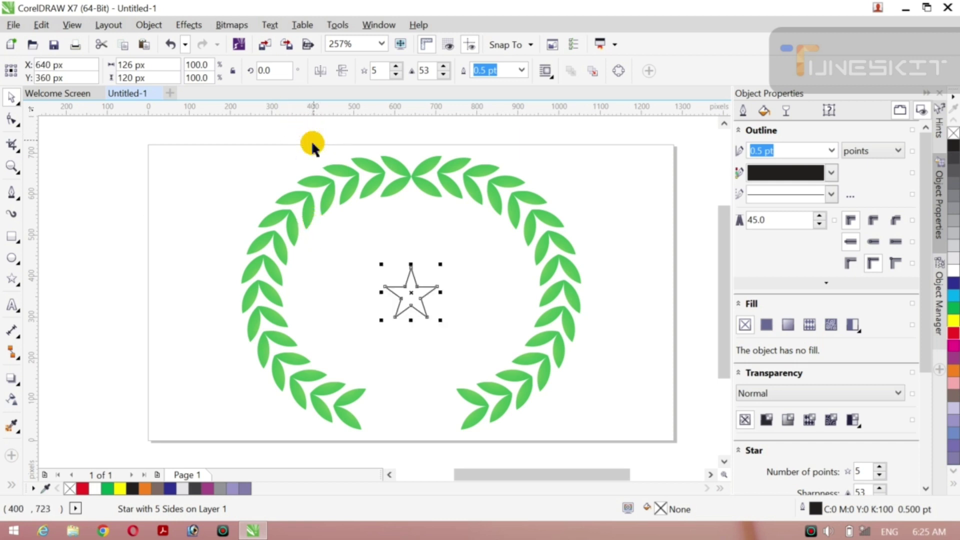
{"action": "left_click_drag", "start_coordinate": [413, 292], "coordinate": [409, 406]}
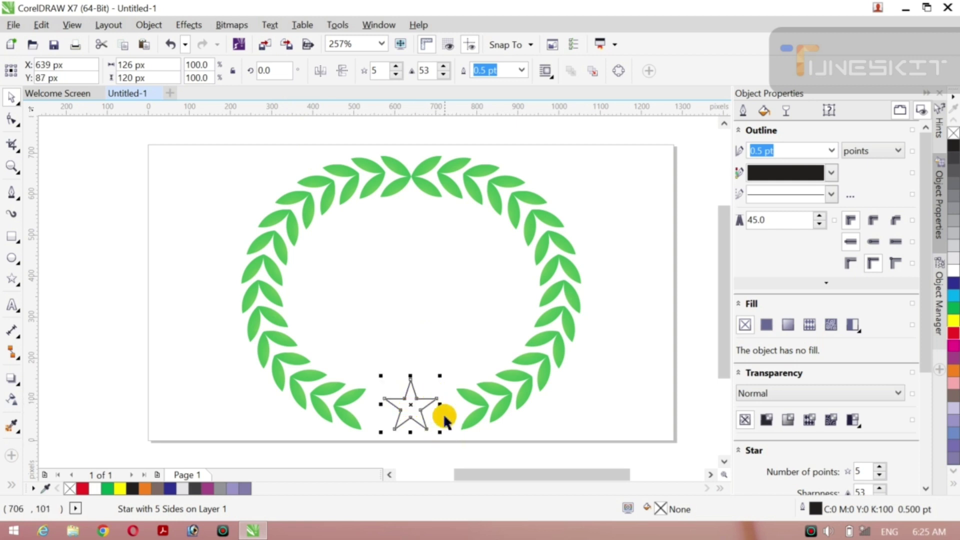
- Fill the star with yellow and scale it about its centre to about 111 × 105 px
{"action": "left_click_drag", "start_coordinate": [442, 434], "coordinate": [457, 448]}
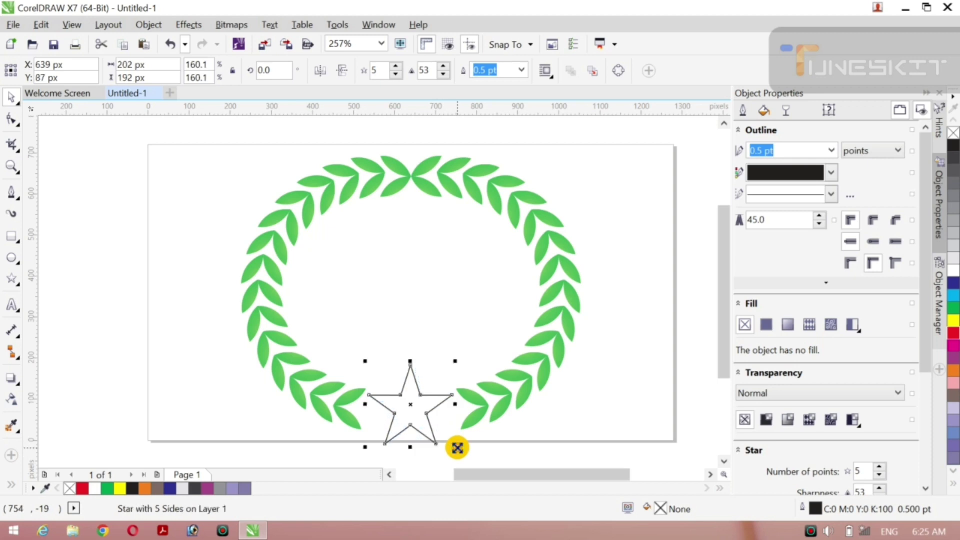
{"action": "left_click", "coordinate": [955, 320]}
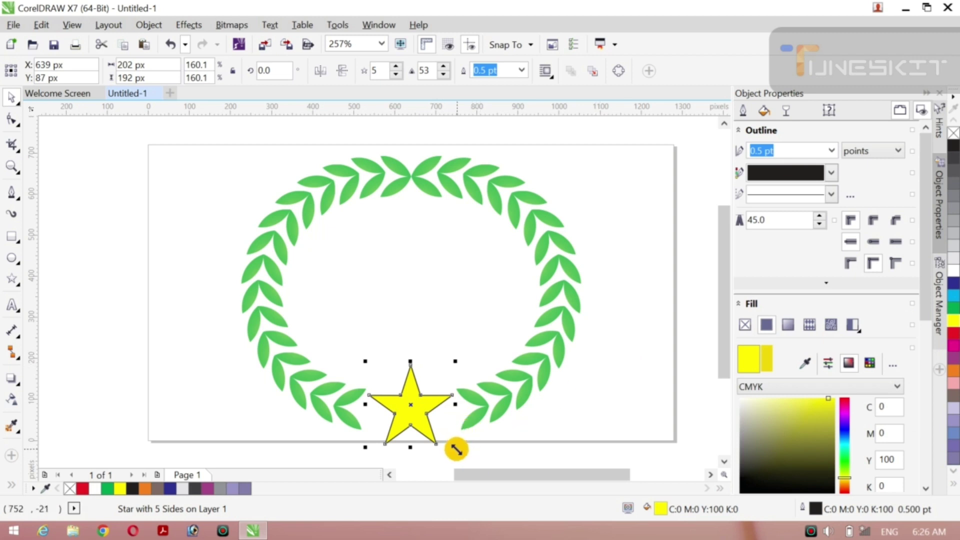
{"action": "left_click_drag", "start_coordinate": [455, 448], "coordinate": [435, 440]}
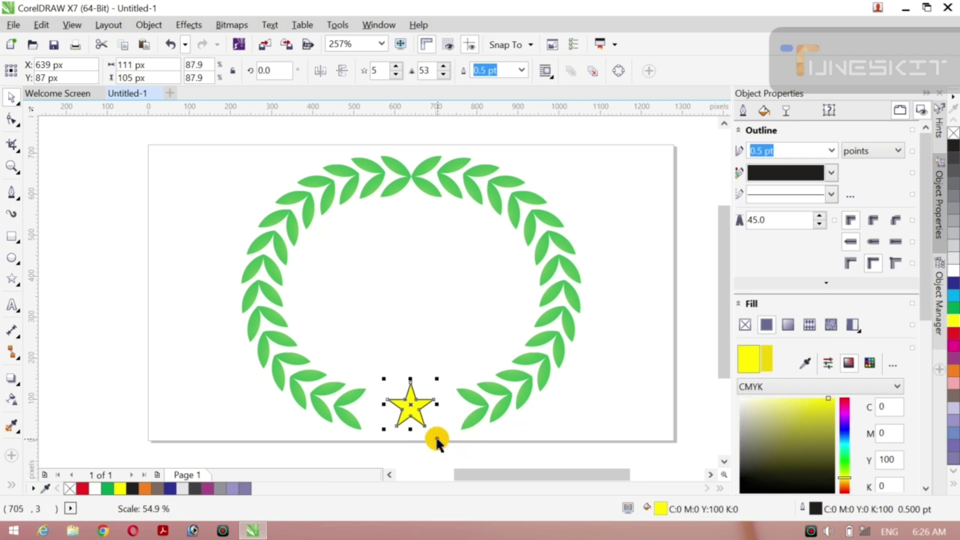
{"action": "left_click", "coordinate": [151, 405]}
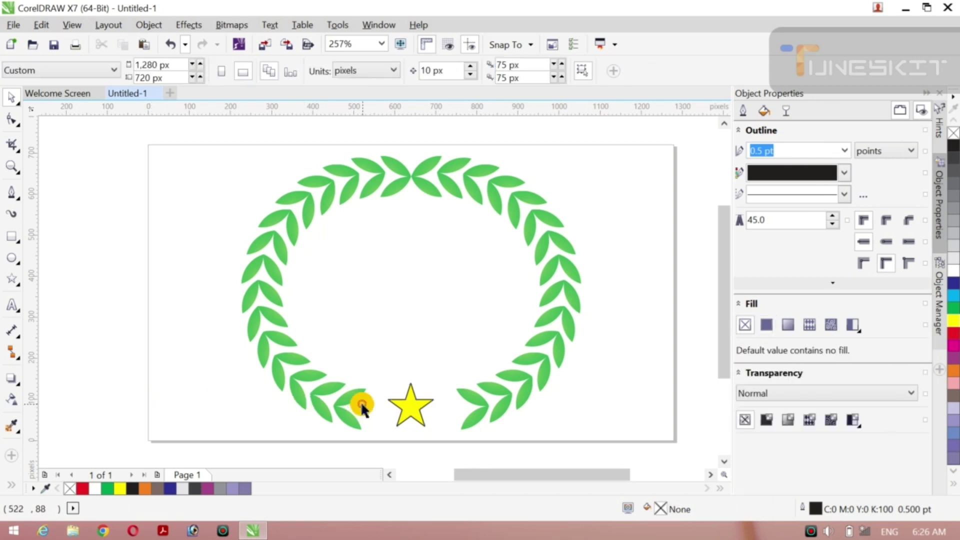
- Set the star's outline width to None
{"action": "left_click", "coordinate": [400, 409]}
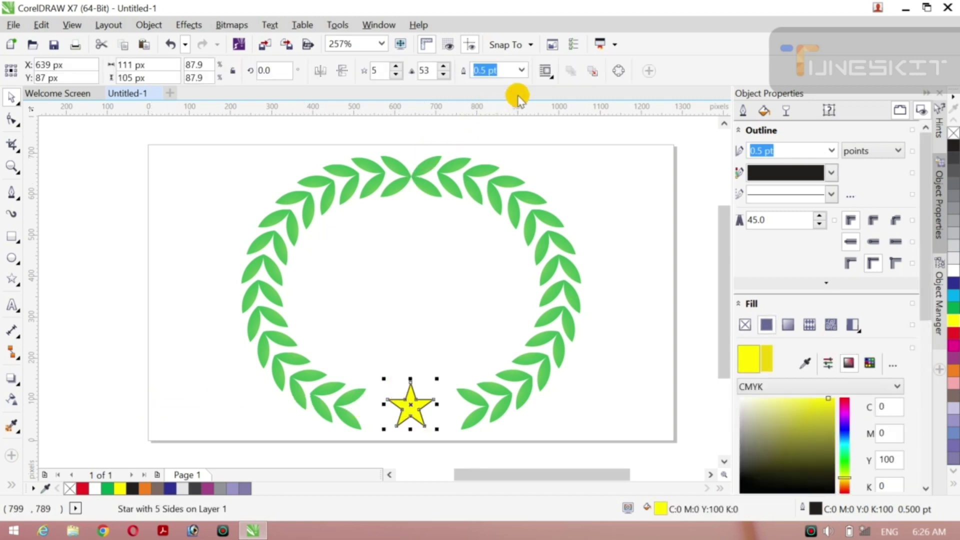
{"action": "left_click", "coordinate": [521, 70]}
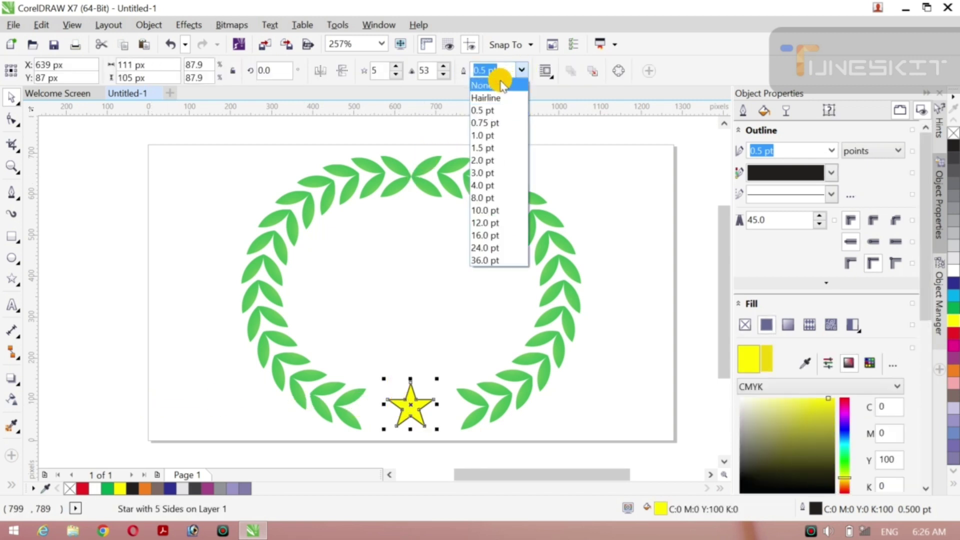
{"action": "left_click", "coordinate": [500, 78]}
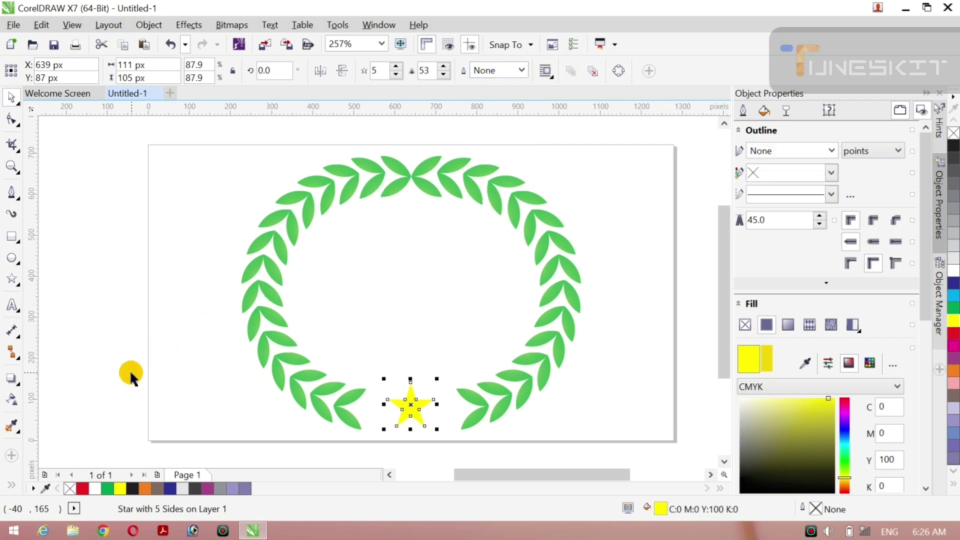
{"action": "left_click", "coordinate": [101, 368]}
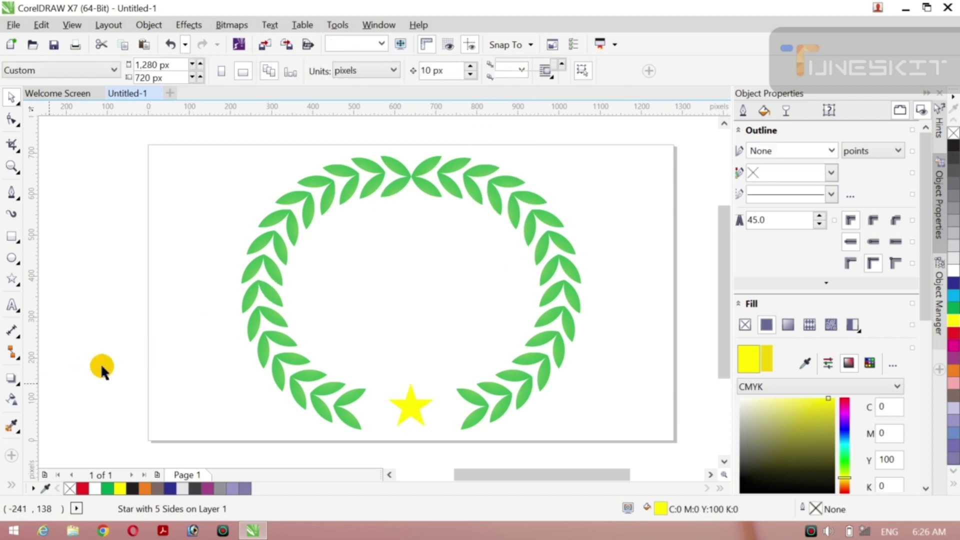
- Change the star's fill to green and stretch it symmetrically to about 180 px wide
{"action": "left_click", "coordinate": [406, 401]}
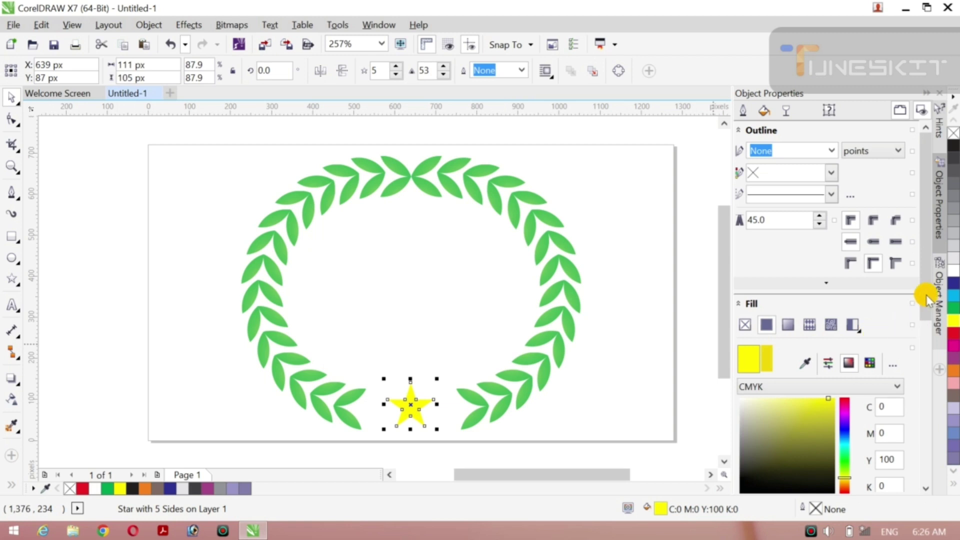
{"action": "left_click", "coordinate": [955, 310]}
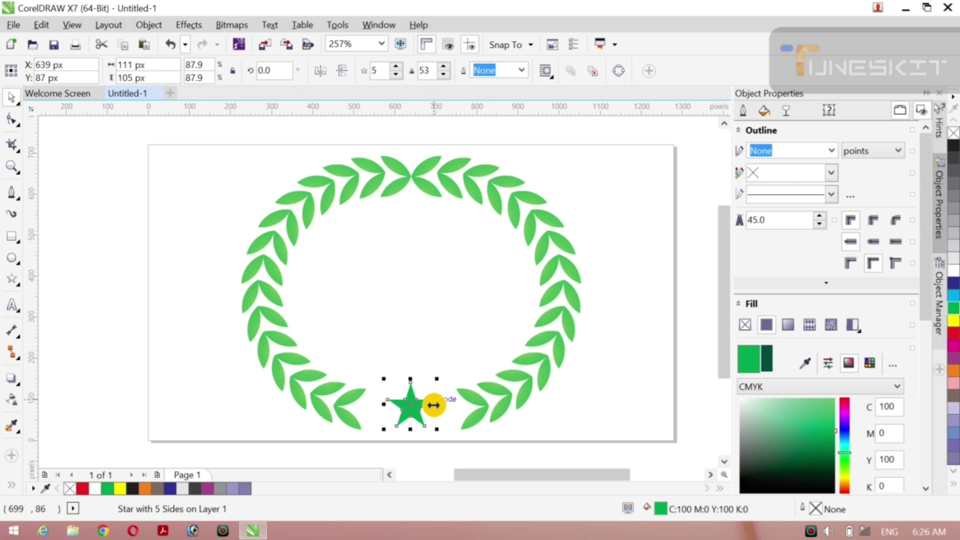
{"action": "left_click_drag", "start_coordinate": [433, 405], "coordinate": [447, 405]}
{"action": "left_click_drag", "start_coordinate": [448, 406], "coordinate": [449, 406]}
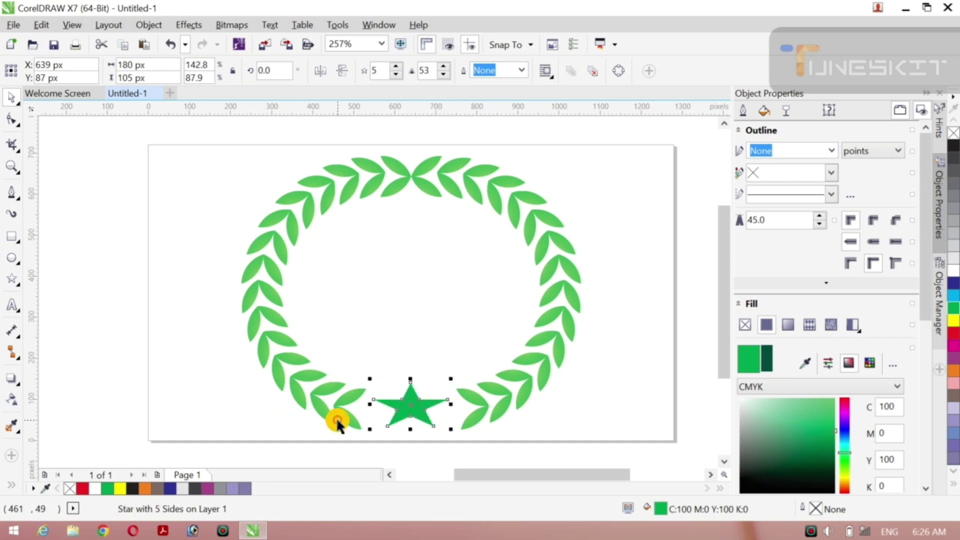
{"action": "left_click", "coordinate": [101, 365]}
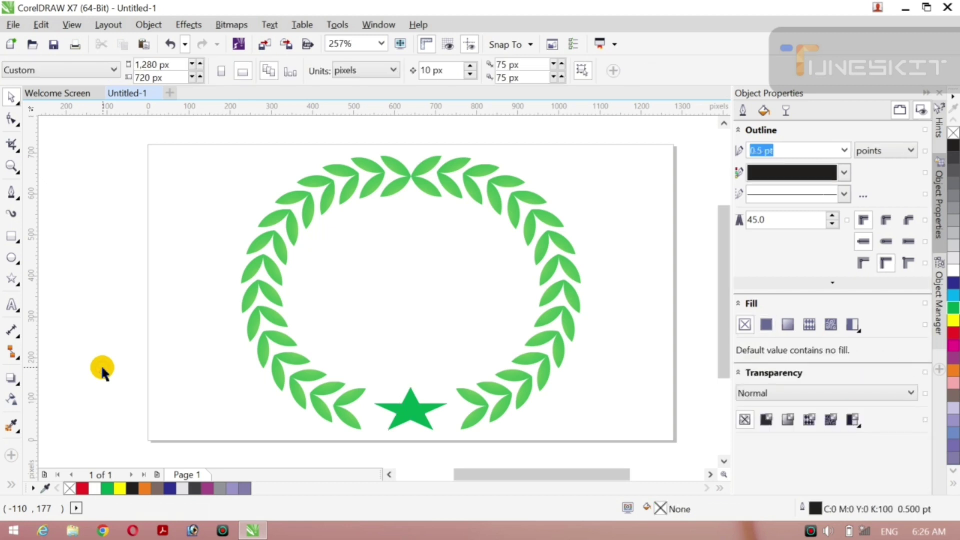
{"action": "left_click", "coordinate": [287, 223]}
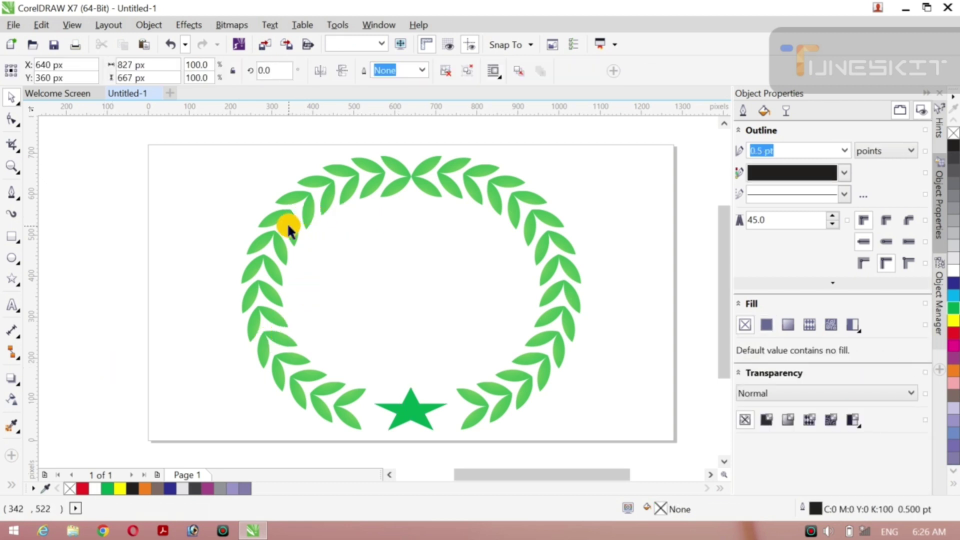
{"action": "left_click", "coordinate": [69, 264]}
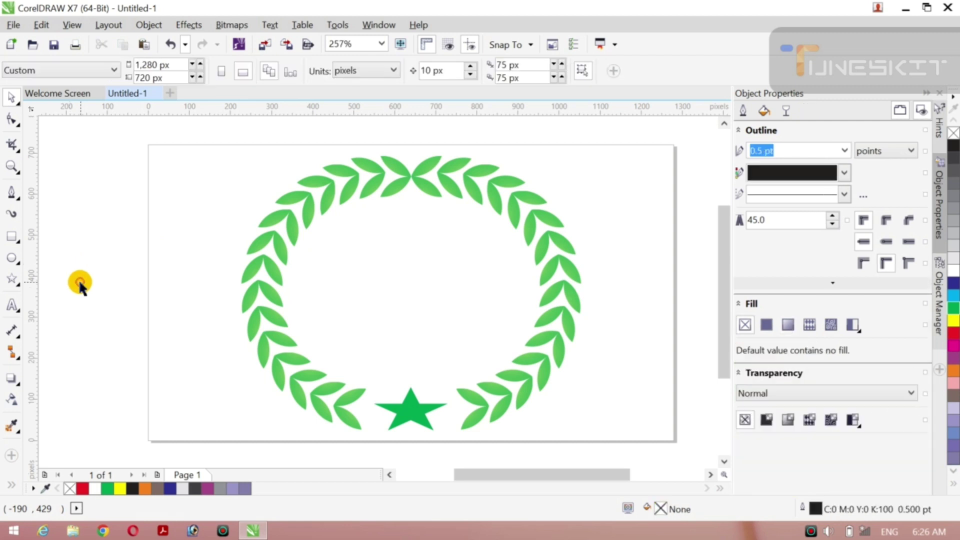
- Draw a circle centred on the page inside the wreath and scale it about its centre to about 388 px in diameter
{"action": "left_click", "coordinate": [10, 260]}
{"action": "left_click_drag", "start_coordinate": [357, 281], "coordinate": [450, 358]}
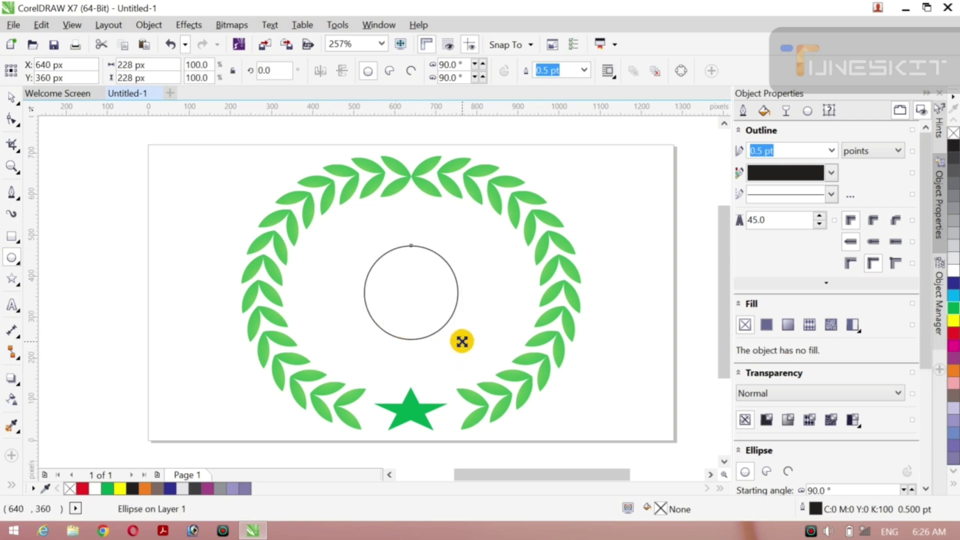
{"action": "left_click_drag", "start_coordinate": [462, 342], "coordinate": [503, 375]}
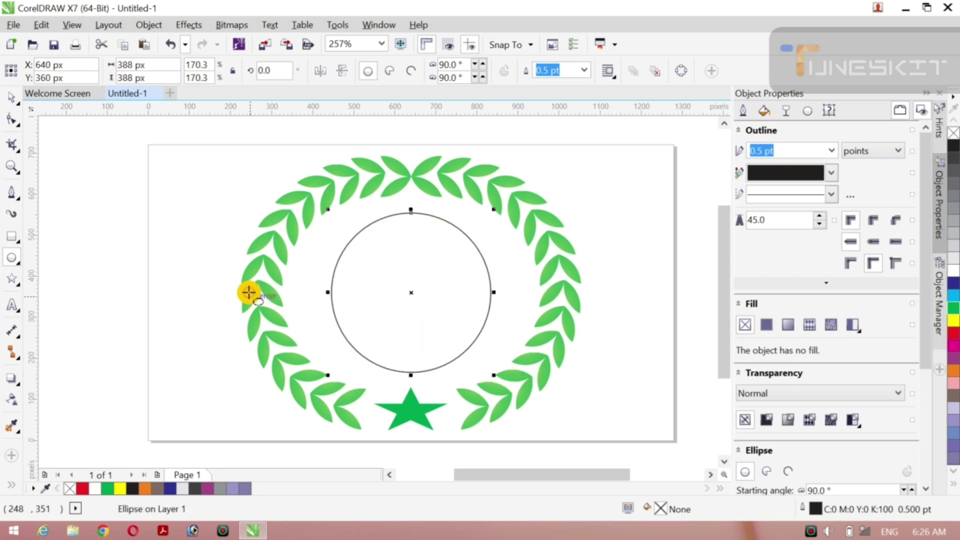
{"action": "left_click", "coordinate": [16, 97]}
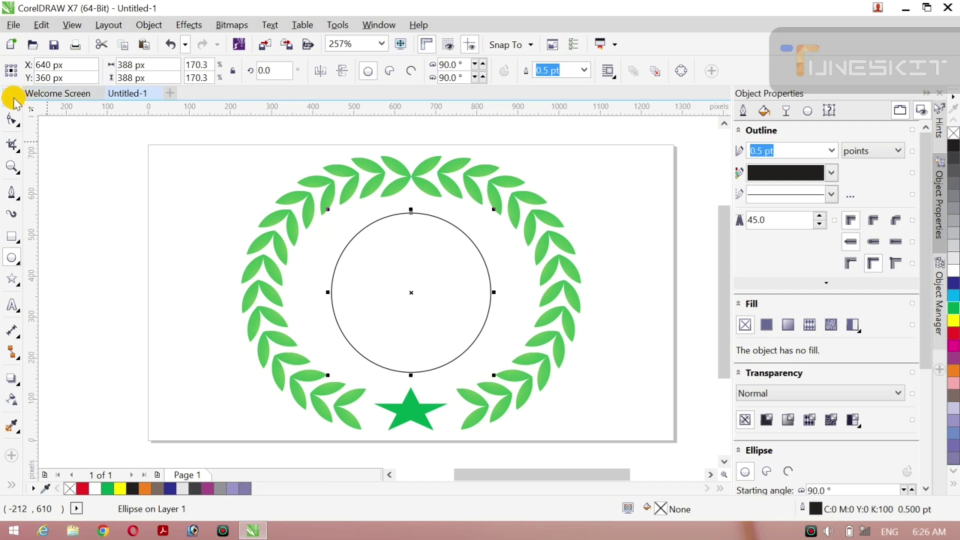
{"action": "left_click", "coordinate": [4, 95]}
{"action": "left_click", "coordinate": [385, 302]}
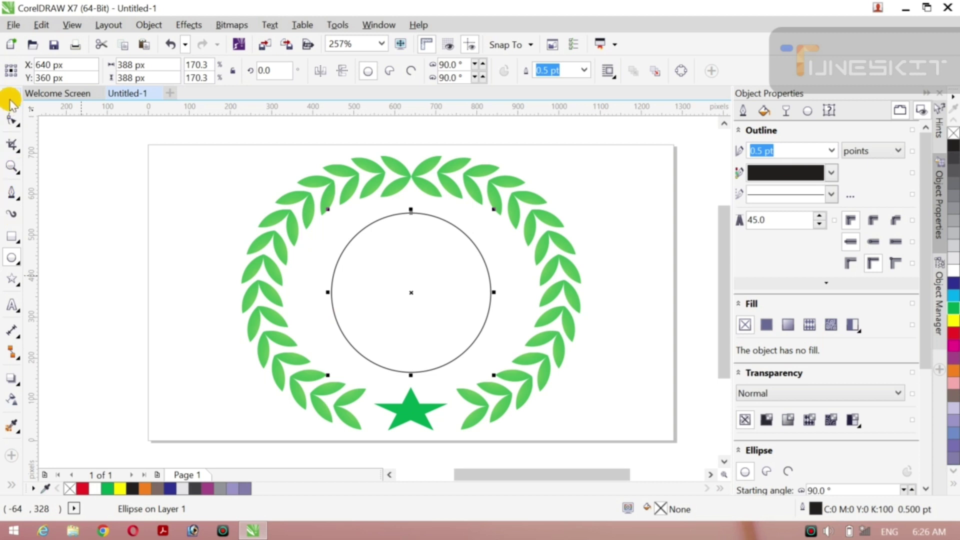
{"action": "left_click", "coordinate": [91, 238]}
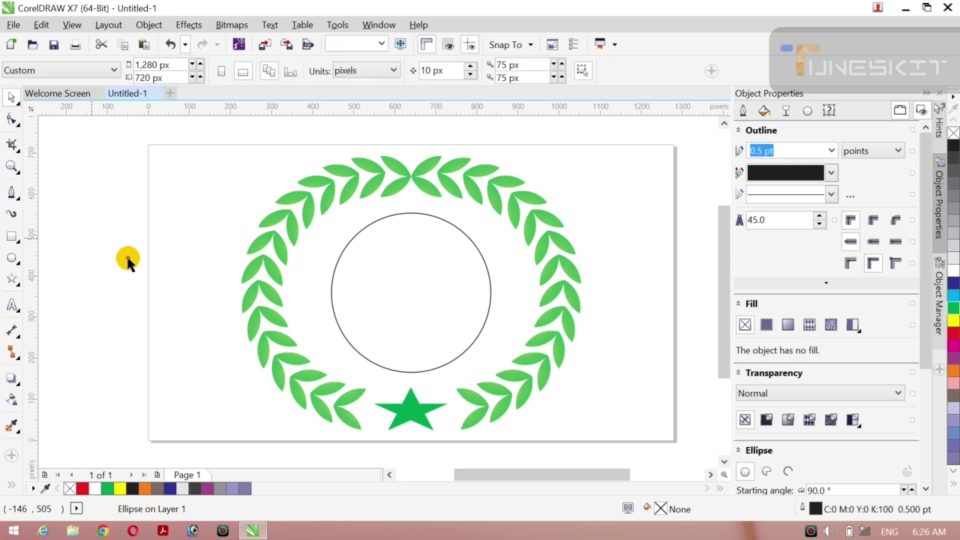
- Add the artistic text "logo" beside the wreath and centre it on the page inside the circle
{"action": "left_click", "coordinate": [12, 304]}
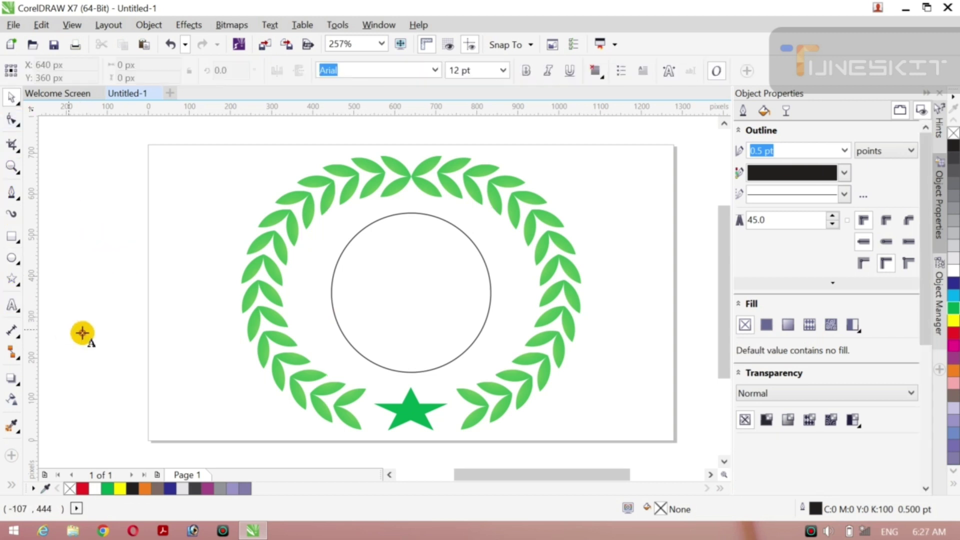
{"action": "left_click", "coordinate": [95, 264]}
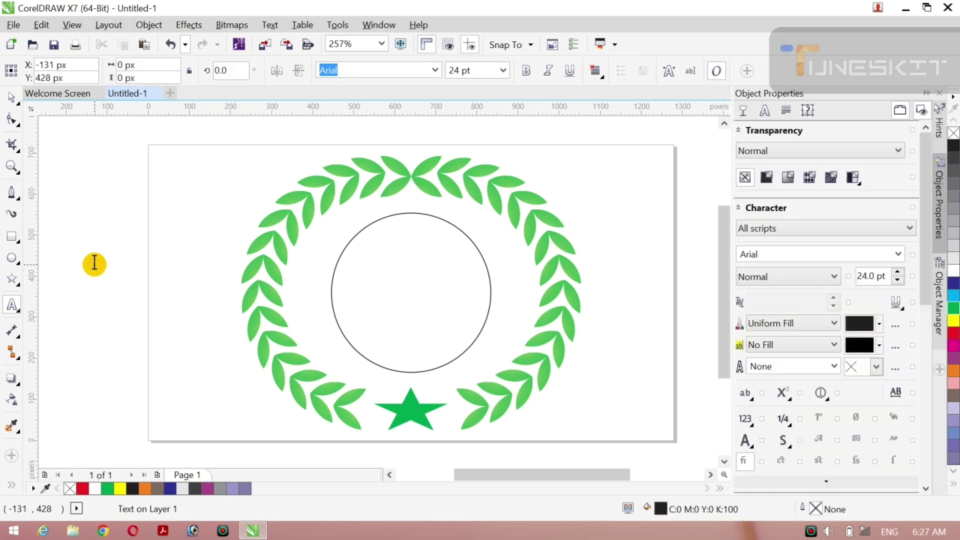
{"action": "type", "text": "logo"}
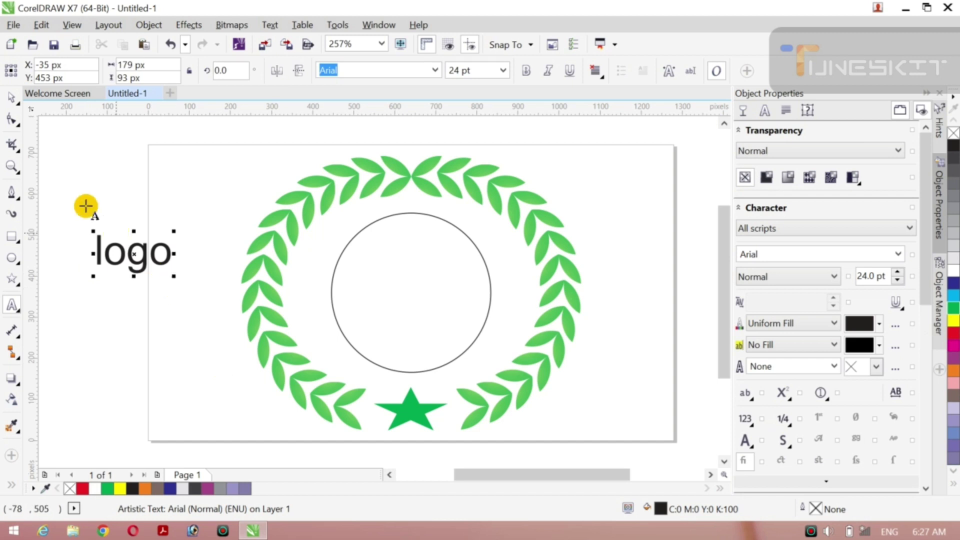
{"action": "left_click", "coordinate": [11, 99]}
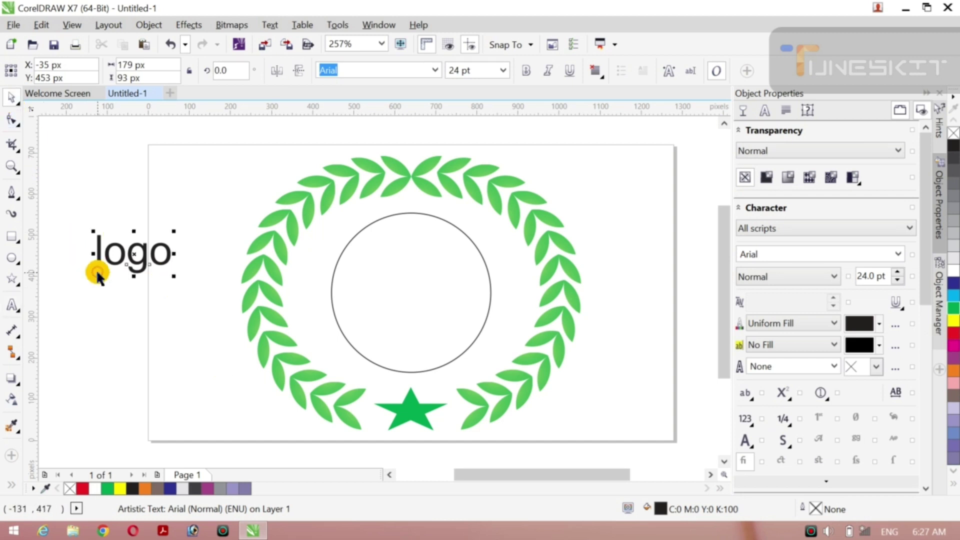
{"action": "key", "text": "p"}
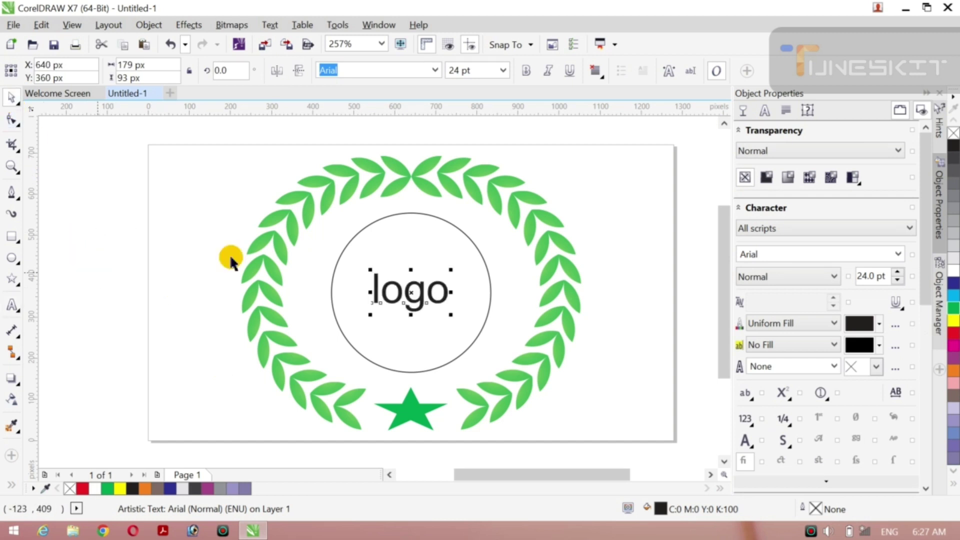
- Fill the circle with yellow and set its outline width to None
{"action": "left_click", "coordinate": [459, 231]}
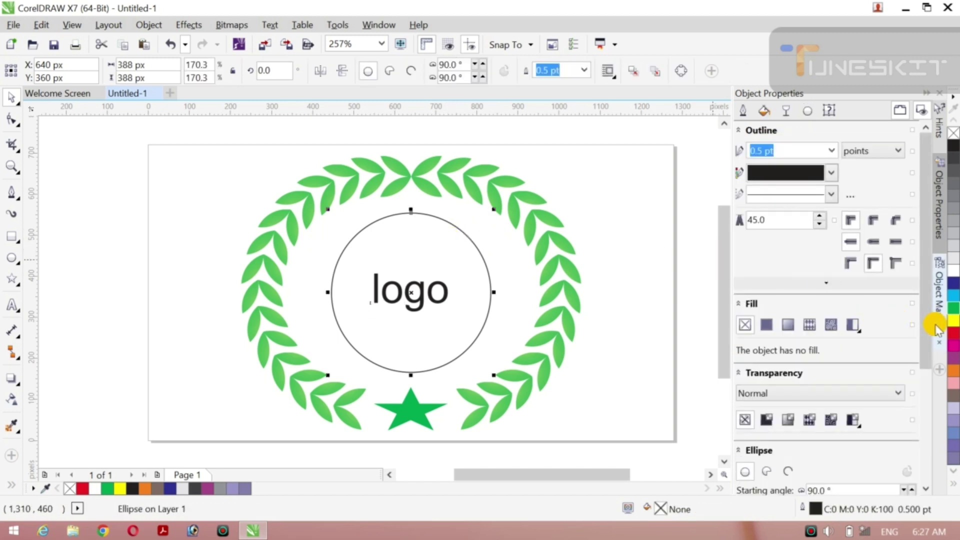
{"action": "left_click", "coordinate": [952, 320]}
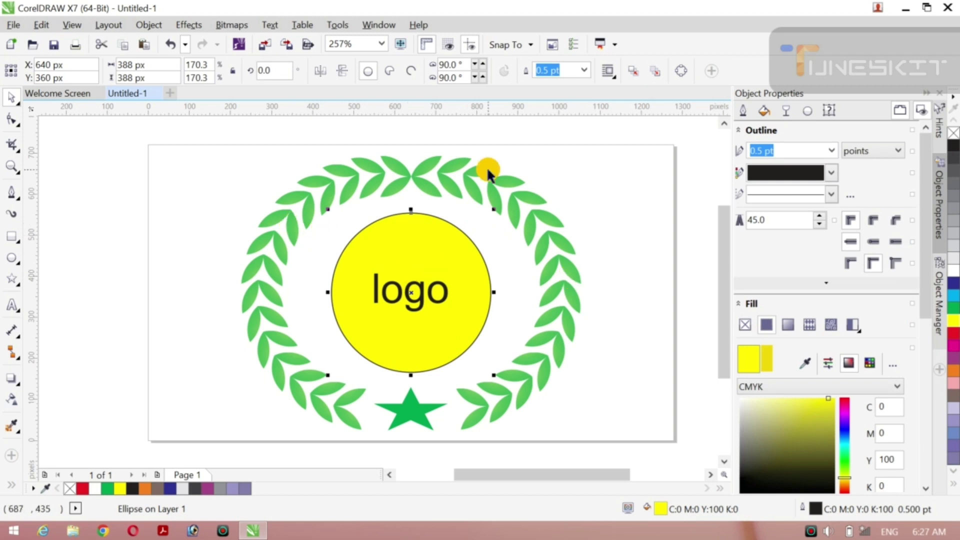
{"action": "left_click", "coordinate": [589, 69]}
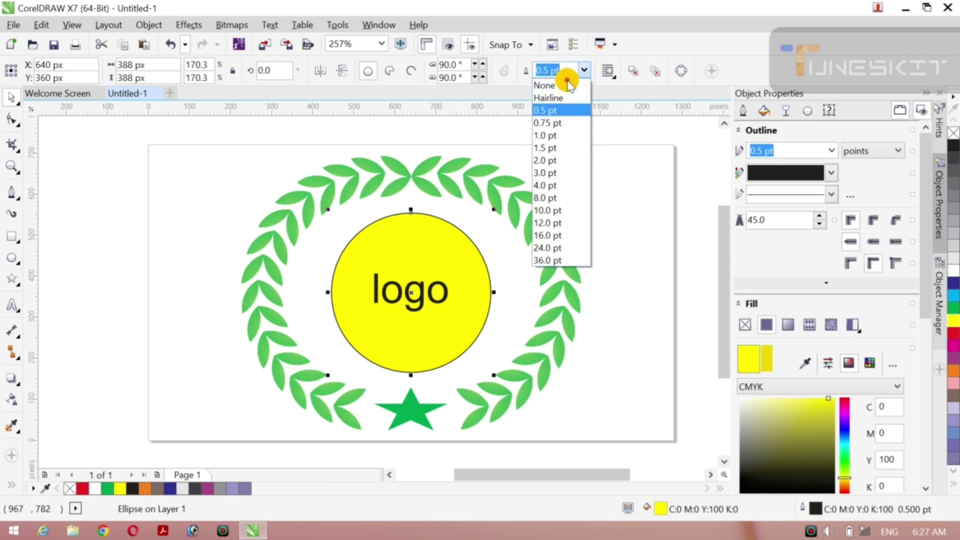
{"action": "left_click", "coordinate": [558, 82]}
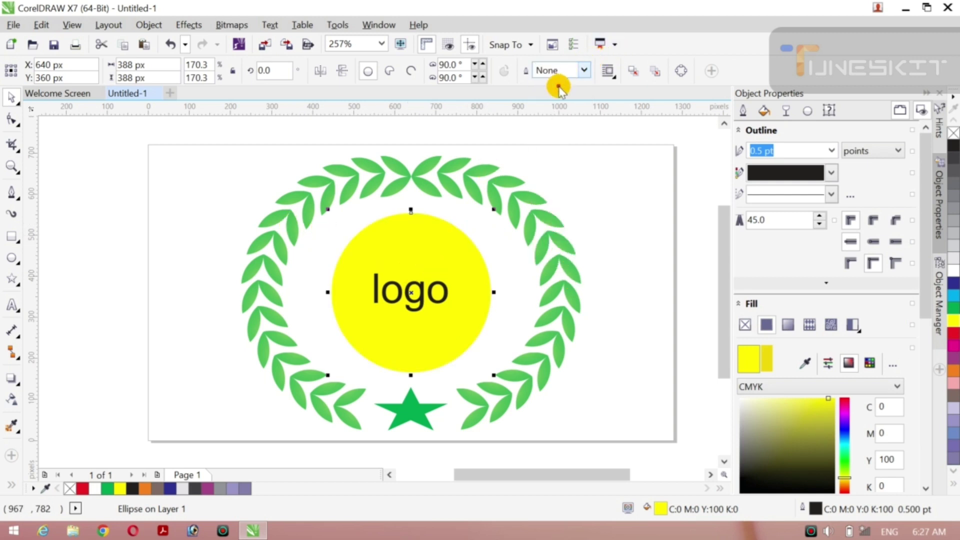
{"action": "left_click", "coordinate": [146, 325]}
- Scale the yellow circle about its centre to about 453 px in diameter
{"action": "left_click", "coordinate": [403, 316]}
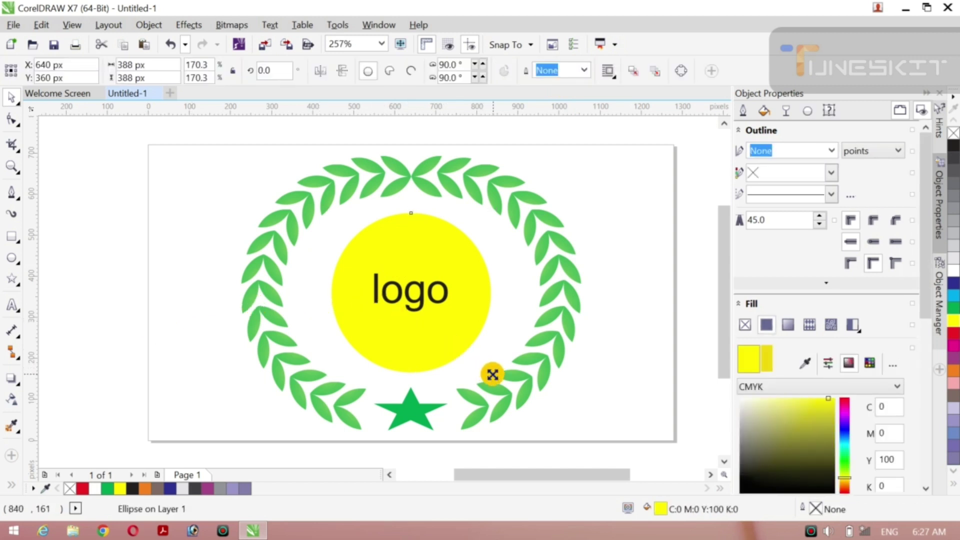
{"action": "left_click_drag", "start_coordinate": [494, 375], "coordinate": [519, 390]}
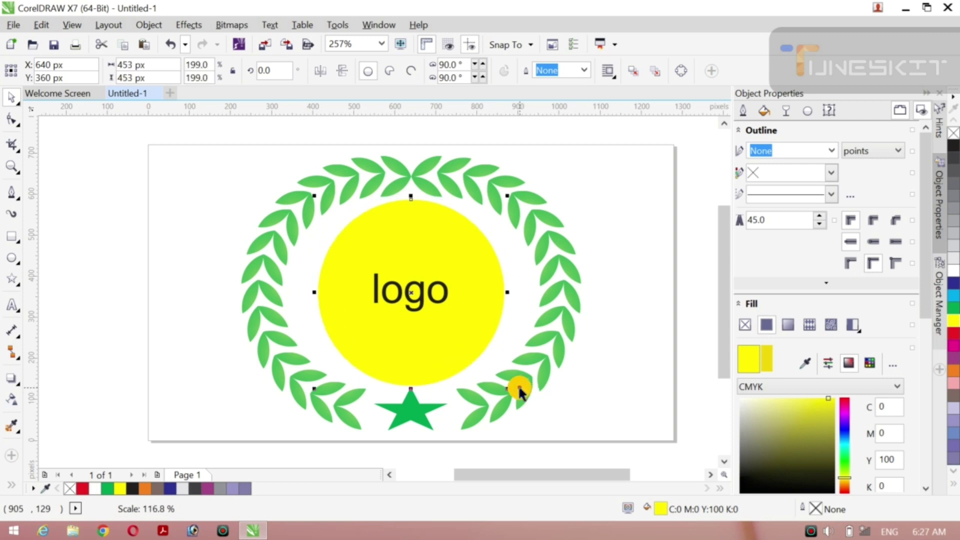
{"action": "left_click", "coordinate": [84, 324]}
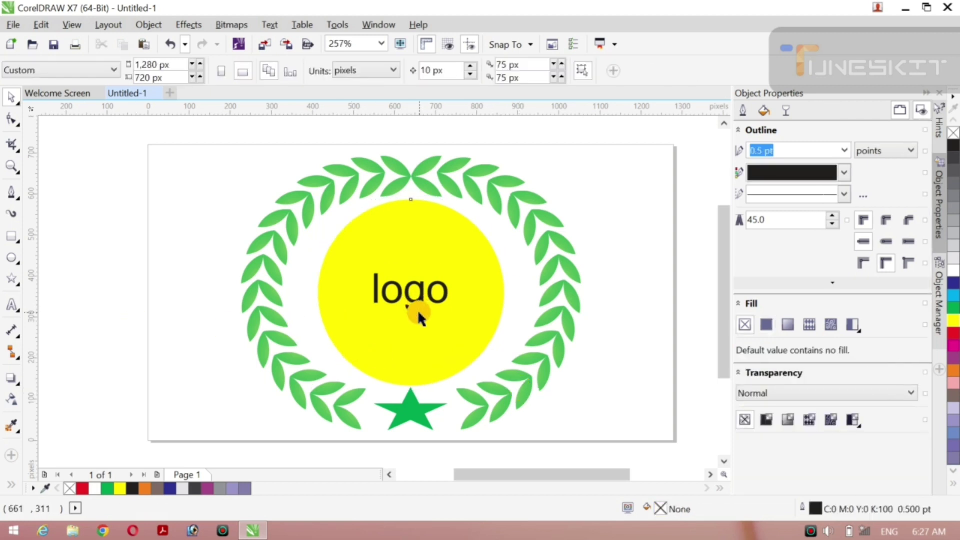
{"action": "left_click", "coordinate": [418, 310]}
{"action": "left_click", "coordinate": [419, 307]}
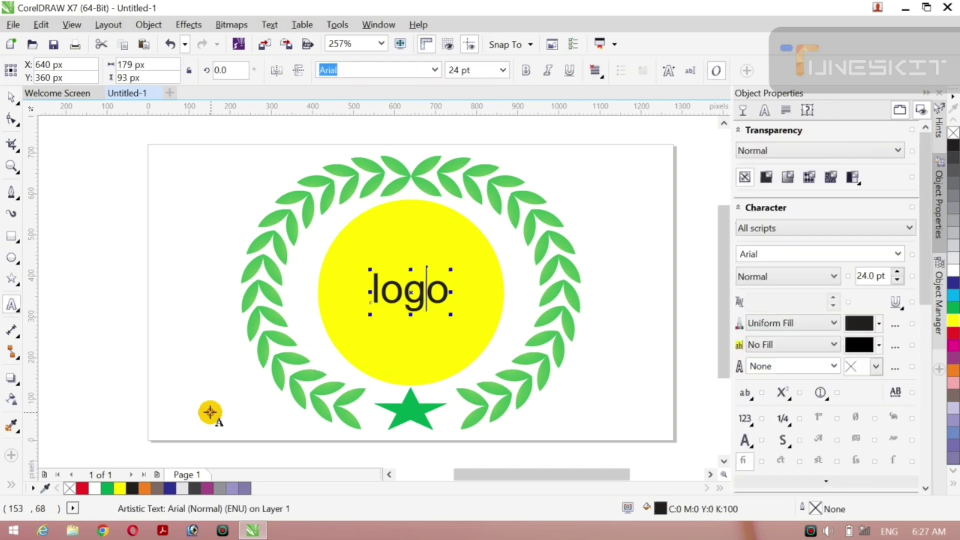
{"action": "left_click", "coordinate": [133, 401]}
{"action": "left_click", "coordinate": [404, 314]}
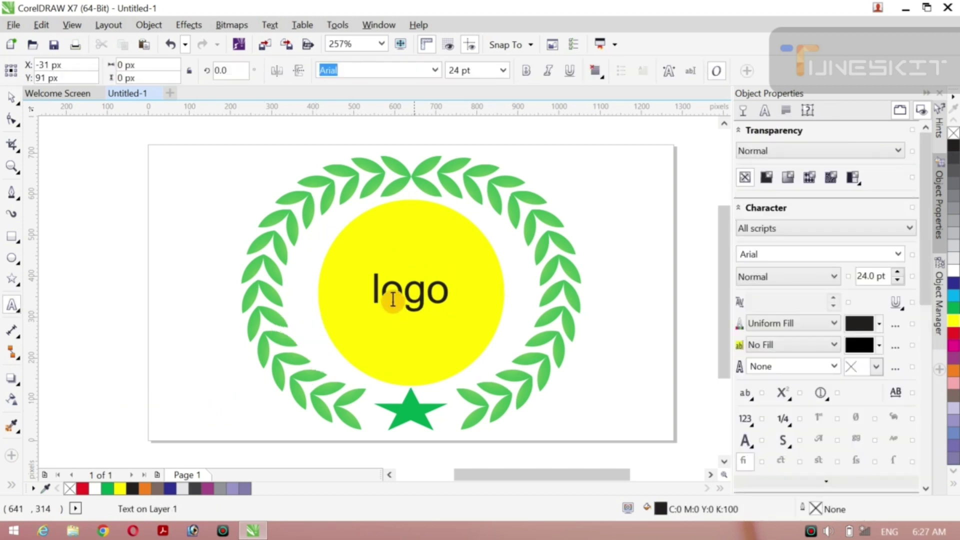
{"action": "left_click", "coordinate": [11, 100]}
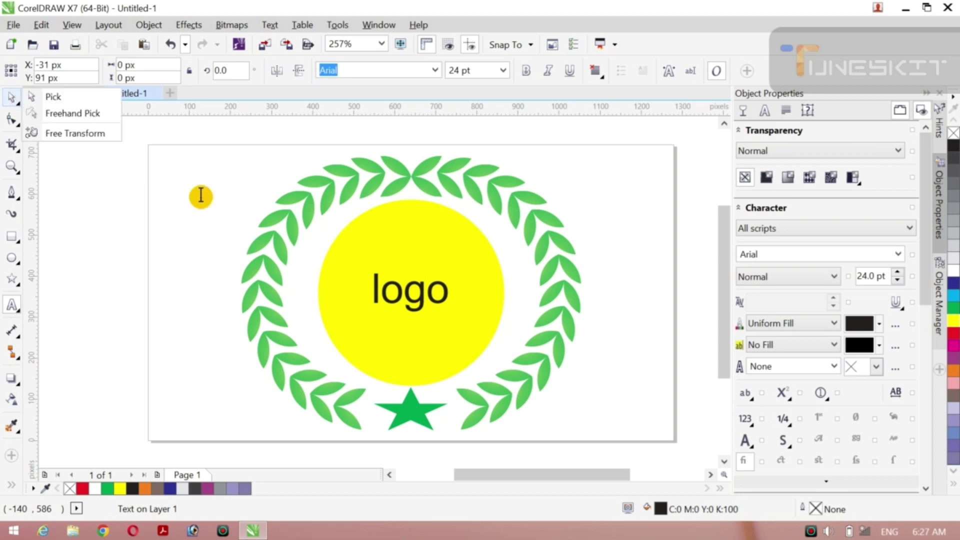
{"action": "left_click", "coordinate": [413, 305]}
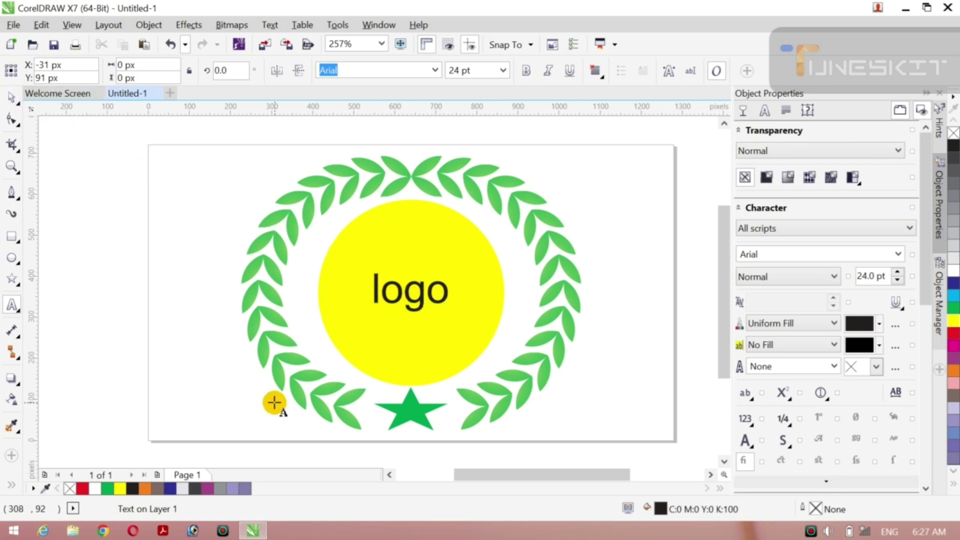
{"action": "left_click", "coordinate": [12, 102]}
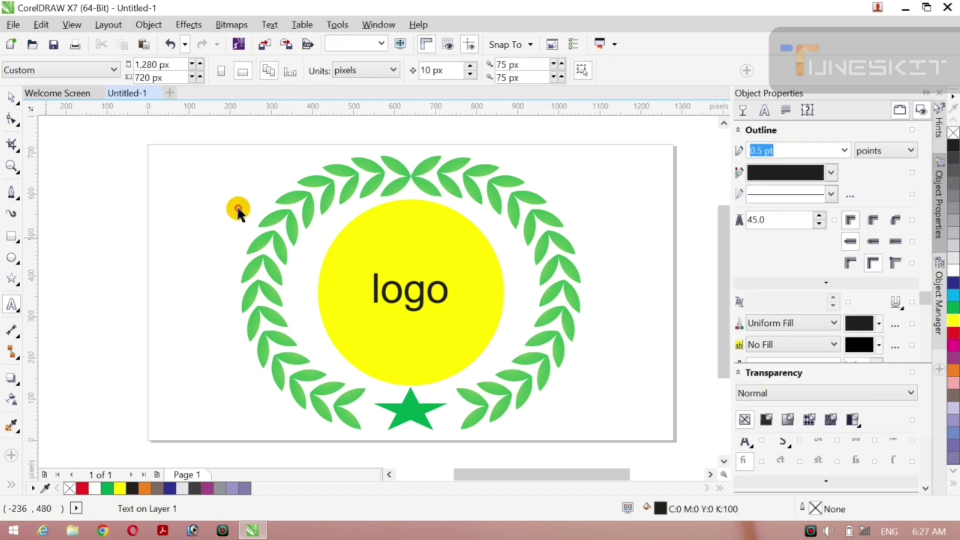
- Scale the "logo" text about its centre to about 285 px wide and stretch it symmetrically to about 236 px high
{"action": "left_click", "coordinate": [414, 307]}
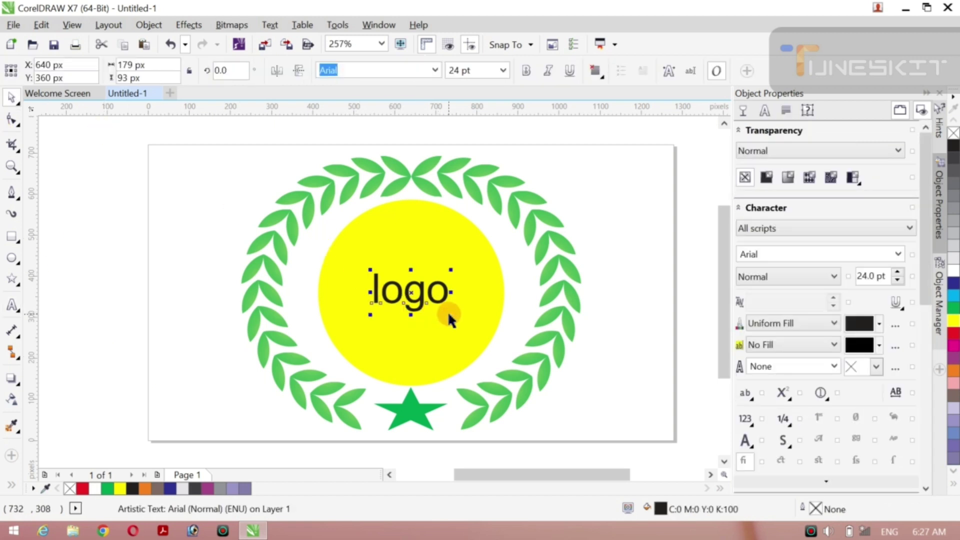
{"action": "left_click_drag", "start_coordinate": [451, 315], "coordinate": [472, 333]}
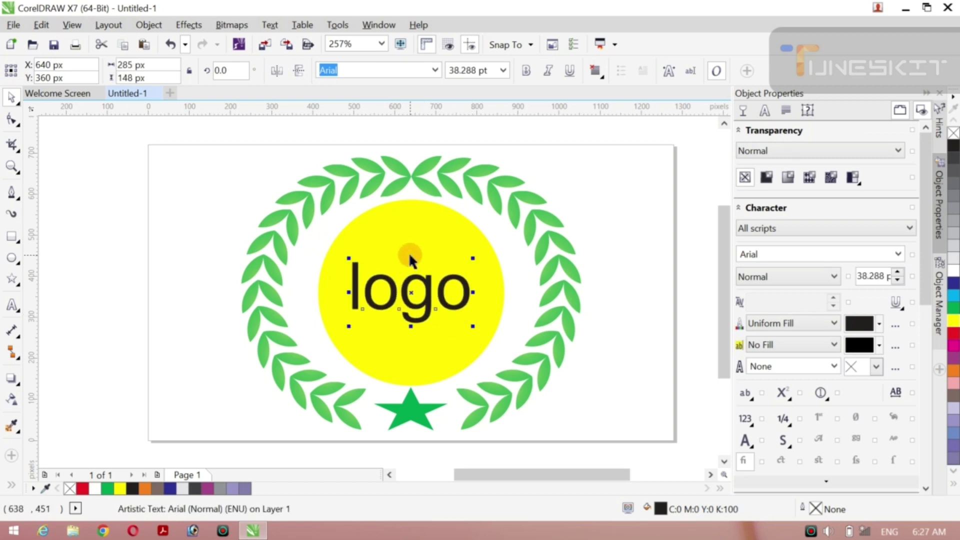
{"action": "left_click_drag", "start_coordinate": [410, 257], "coordinate": [412, 239]}
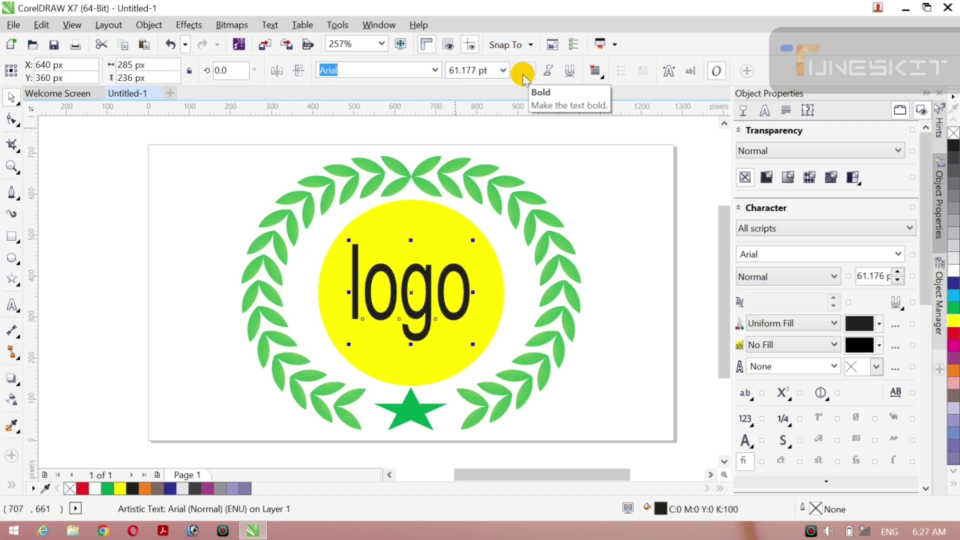
- Make the "logo" text bold and italic, trying an underline as well and undoing it
{"action": "left_click", "coordinate": [522, 74]}
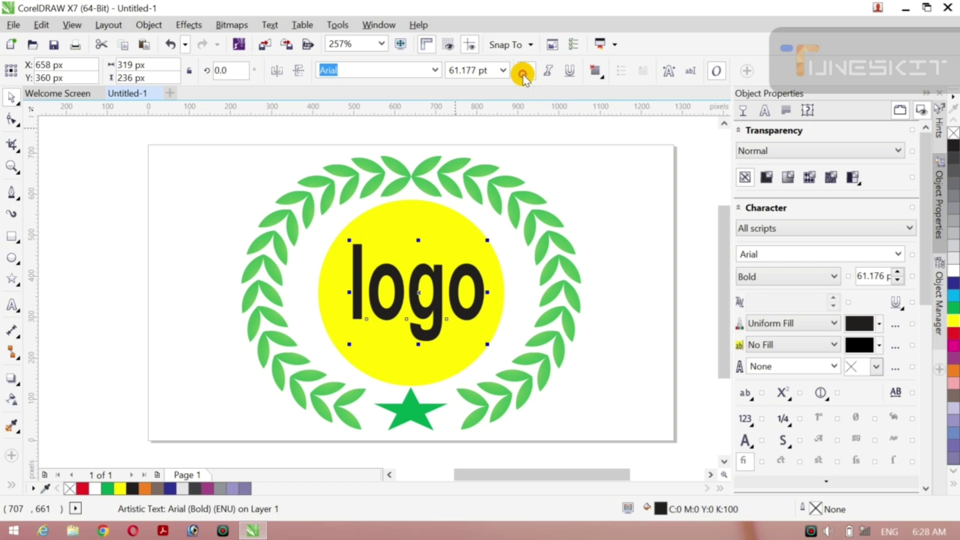
{"action": "left_click", "coordinate": [548, 71]}
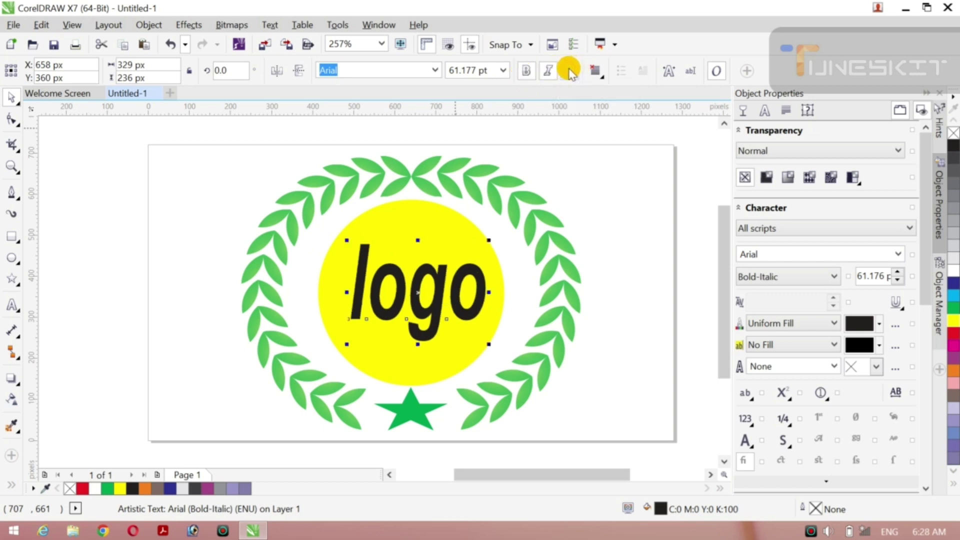
{"action": "left_click", "coordinate": [570, 71]}
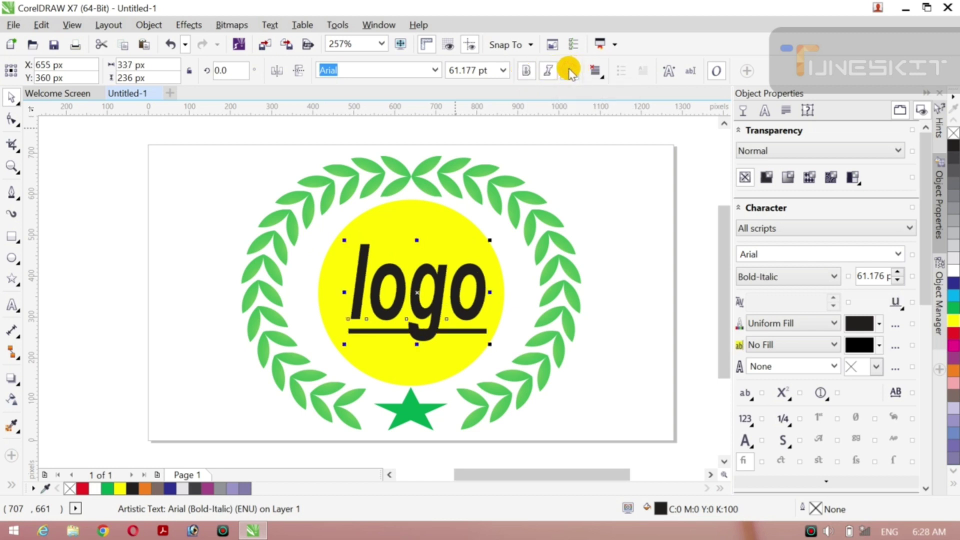
{"action": "key", "text": "ctrl+z"}
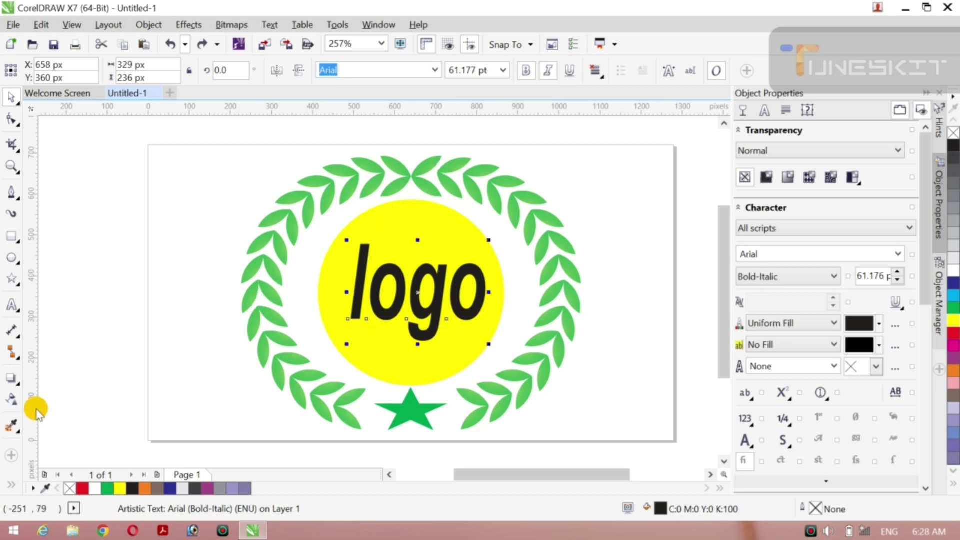
{"action": "left_click", "coordinate": [242, 369]}
- Try green as the circle's fill and change it to red
{"action": "left_click", "coordinate": [344, 342]}
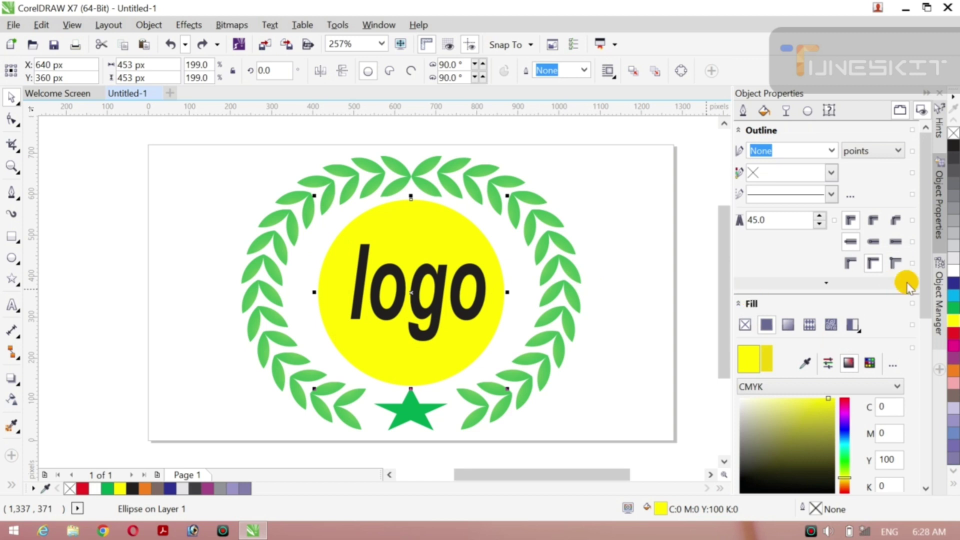
{"action": "left_click", "coordinate": [954, 306]}
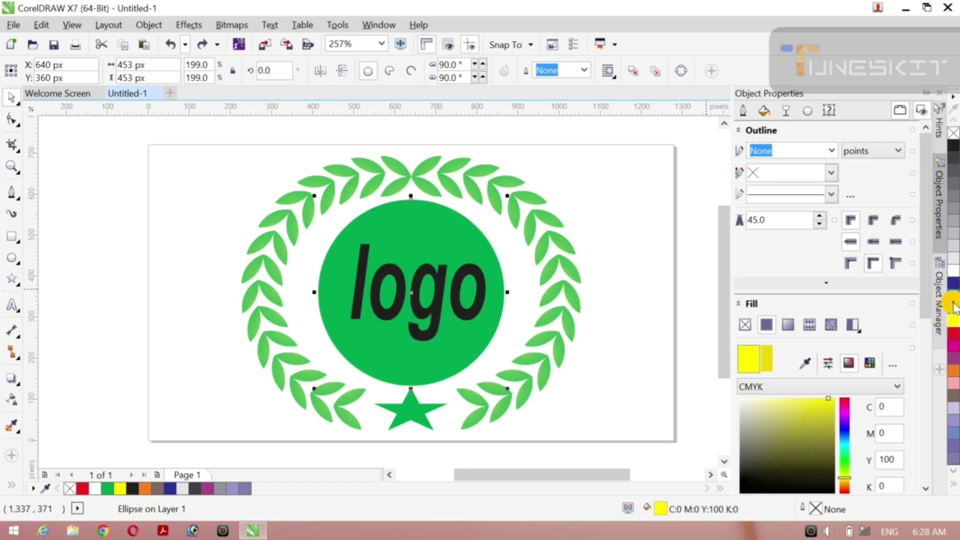
{"action": "left_click", "coordinate": [954, 332]}
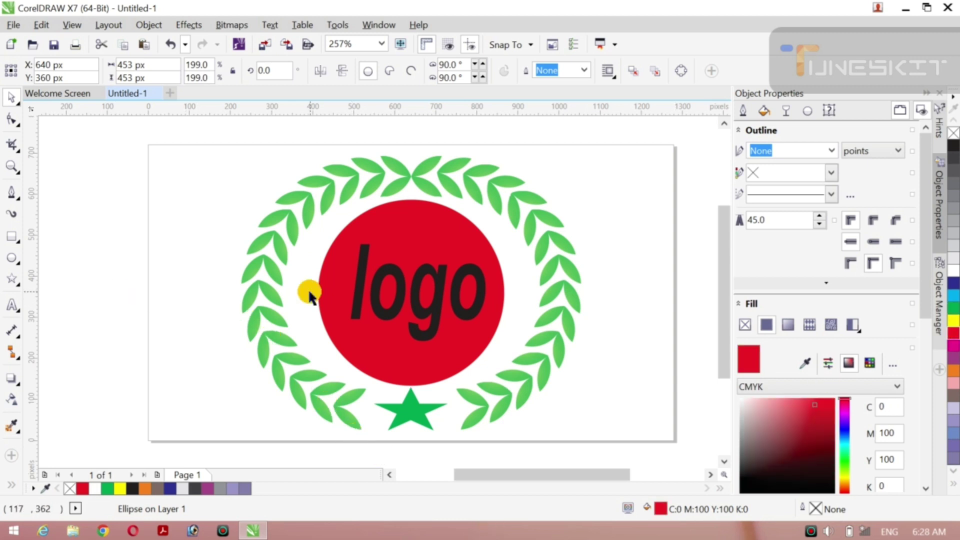
- Fill the "logo" text in the centre of the red circle with white
{"action": "left_click", "coordinate": [381, 299]}
{"action": "double_click", "coordinate": [419, 310]}
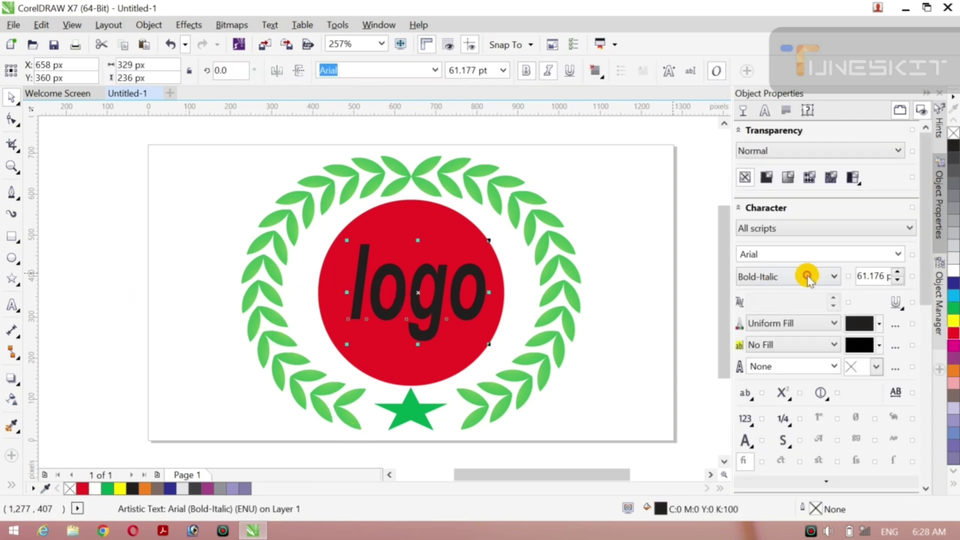
{"action": "left_click", "coordinate": [955, 272]}
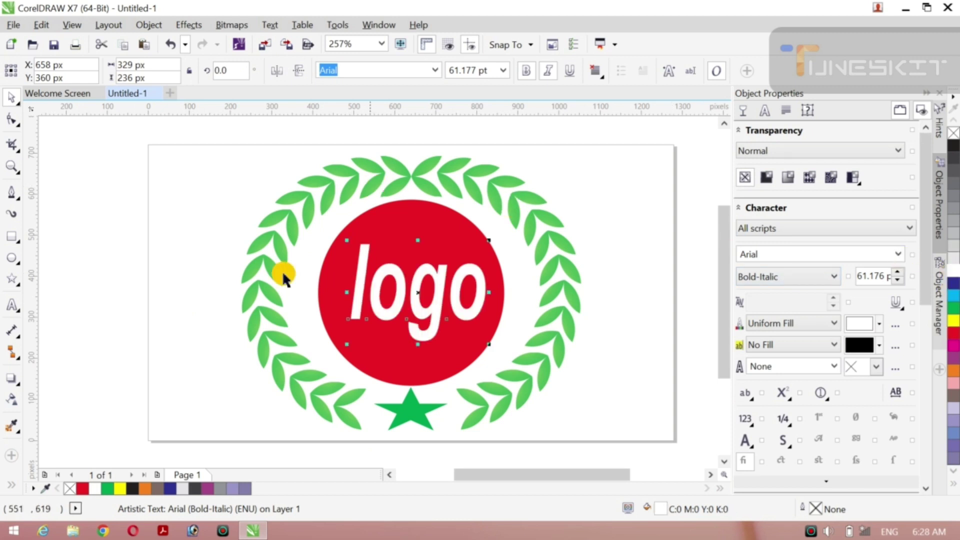
{"action": "left_click", "coordinate": [119, 304]}
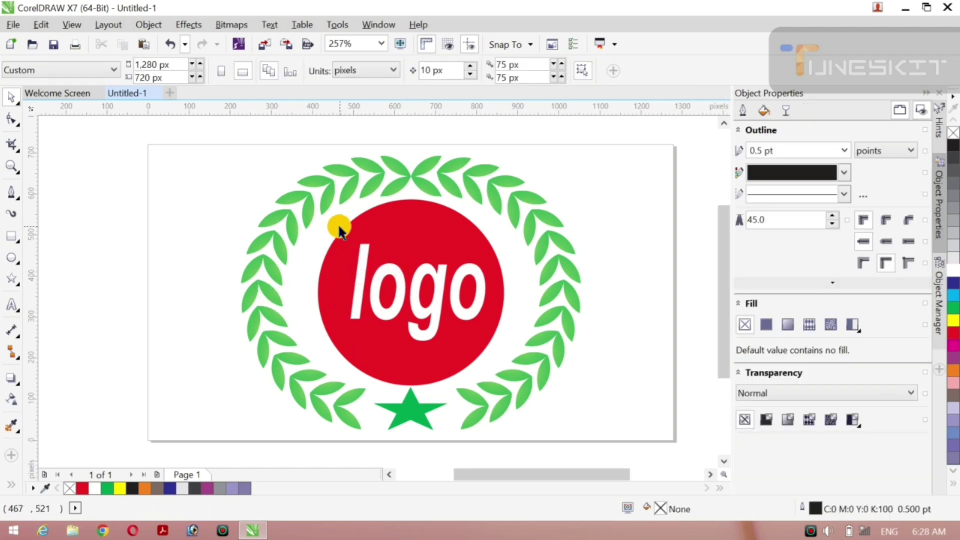
- Try red as the leaf wreath's fill and change it to dark blue (C100 M100 Y0 K0)
{"action": "left_click", "coordinate": [557, 292]}
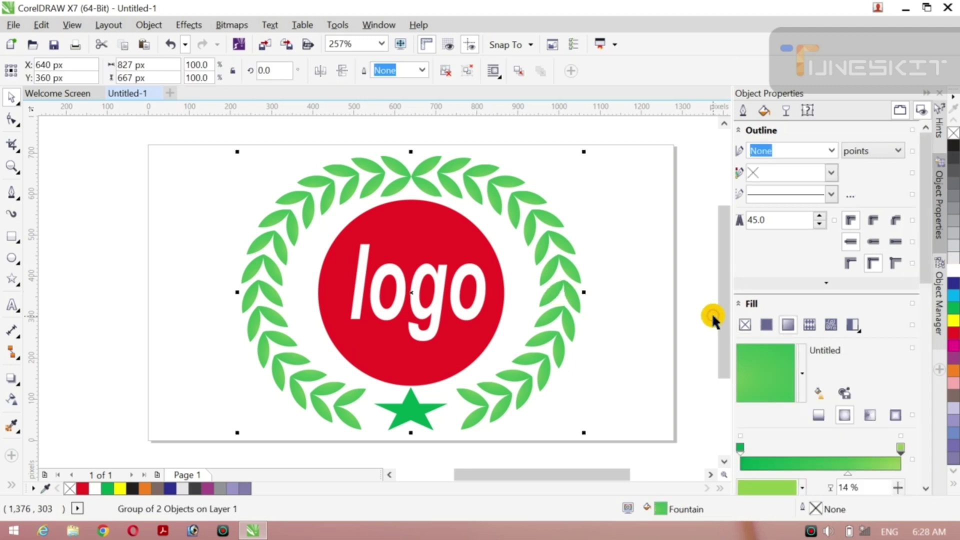
{"action": "left_click", "coordinate": [953, 335]}
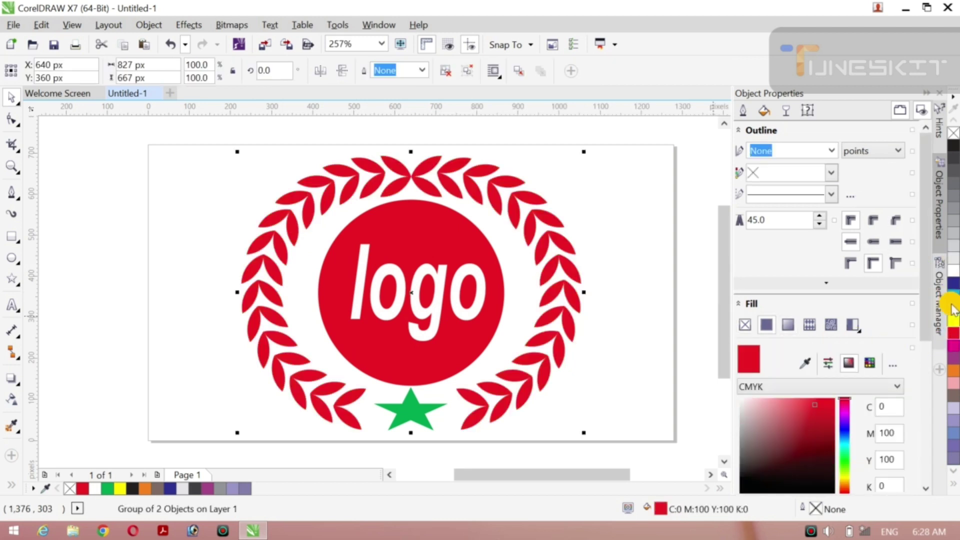
{"action": "left_click", "coordinate": [954, 283]}
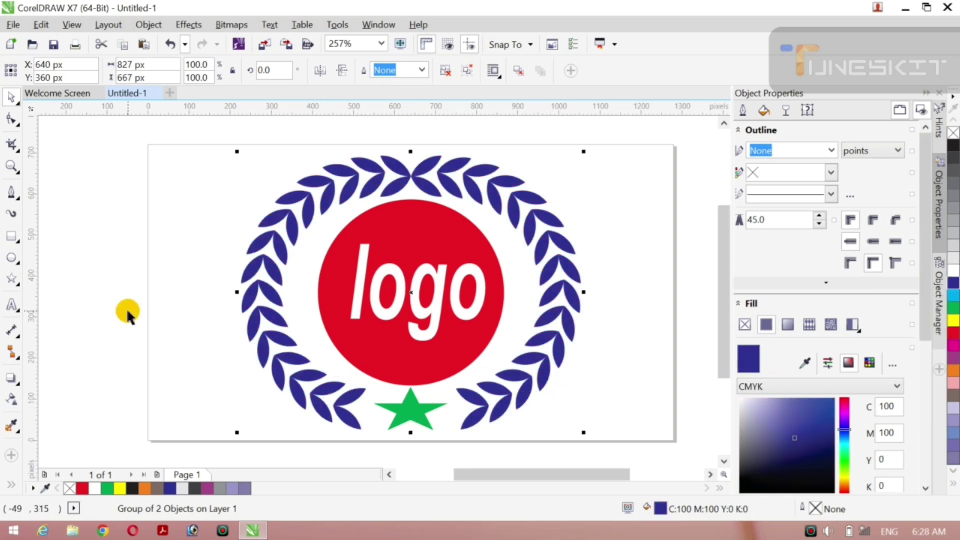
{"action": "left_click", "coordinate": [7, 102]}
{"action": "left_click", "coordinate": [161, 306]}
- Delete the star below the circle, undo the deletion, and fill the star with the same dark blue as the wreath
{"action": "left_click", "coordinate": [389, 430]}
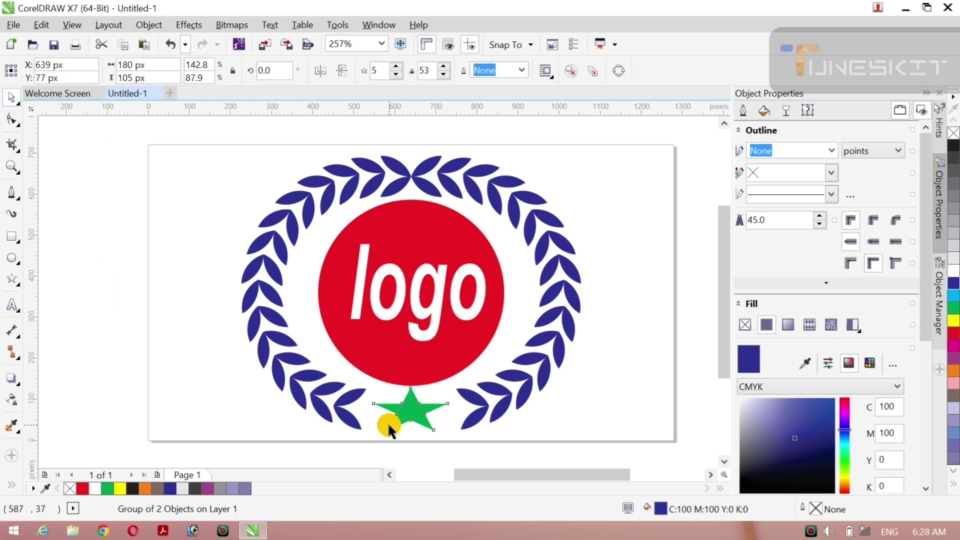
{"action": "key", "text": "Delete"}
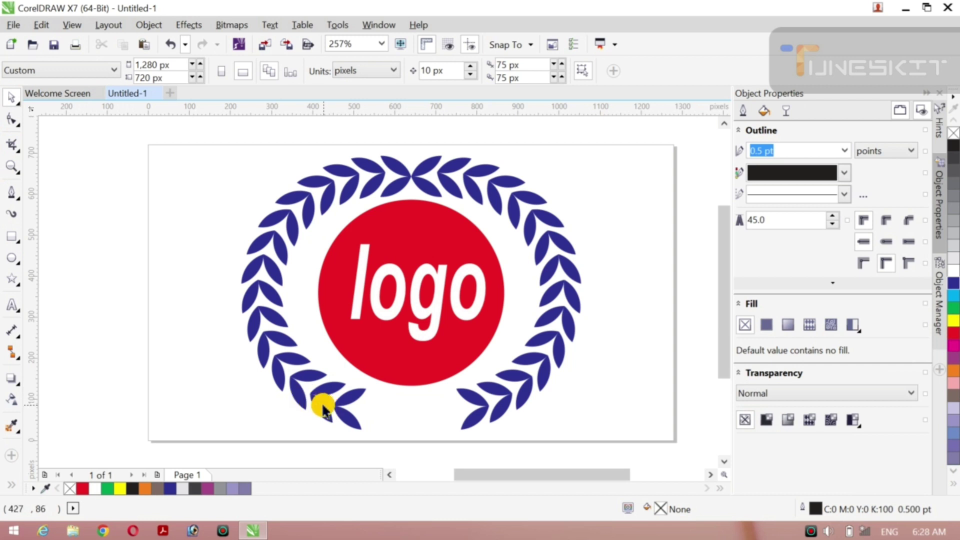
{"action": "key", "text": "ctrl+z"}
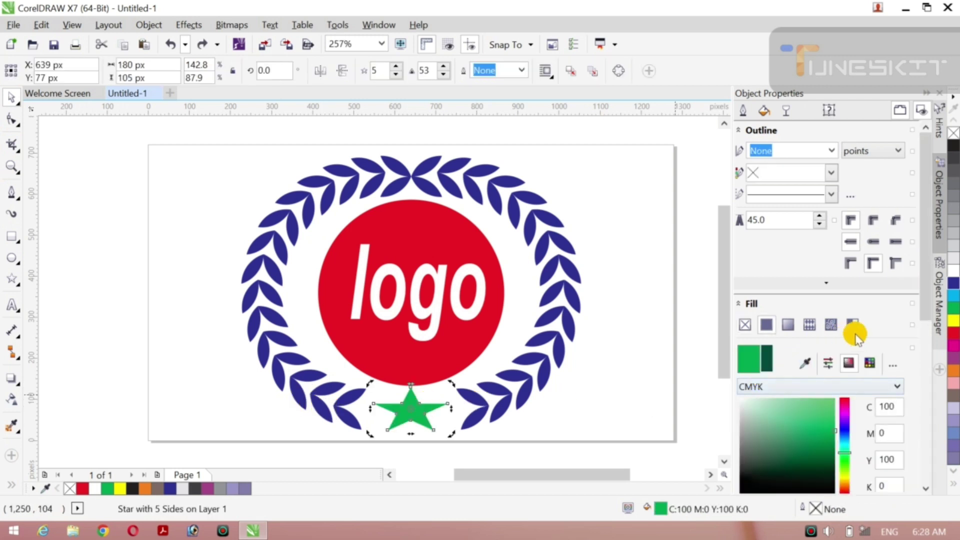
{"action": "left_click", "coordinate": [953, 282]}
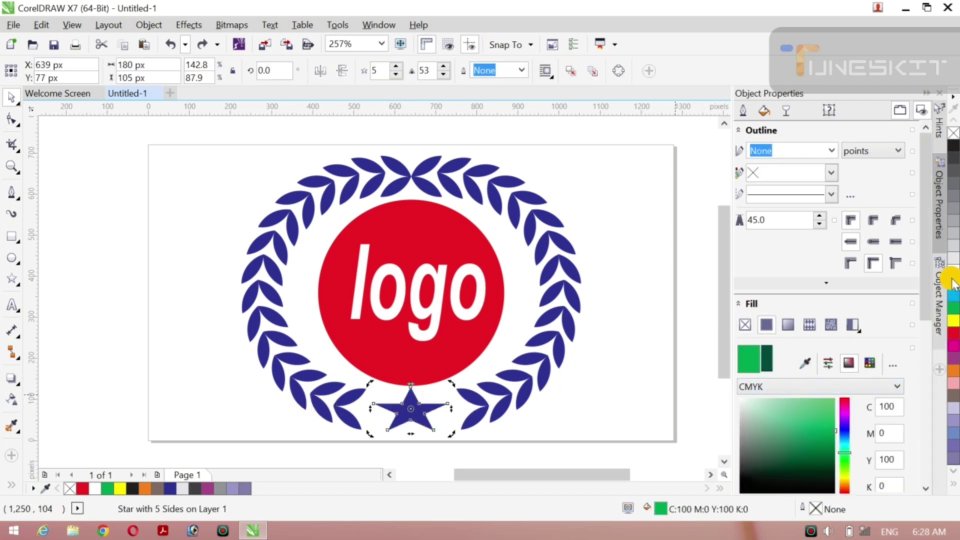
{"action": "left_click", "coordinate": [107, 200]}
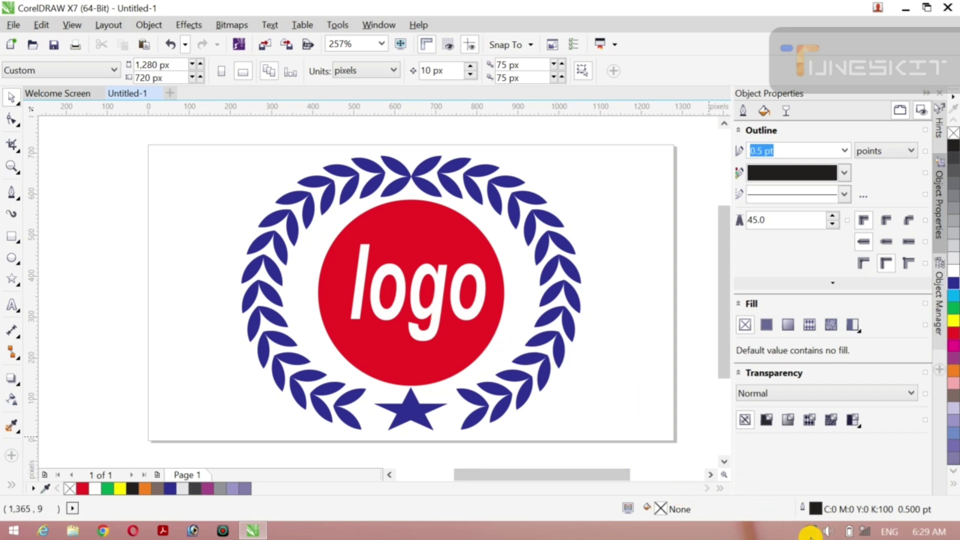
{"action": "left_click", "coordinate": [810, 534]}
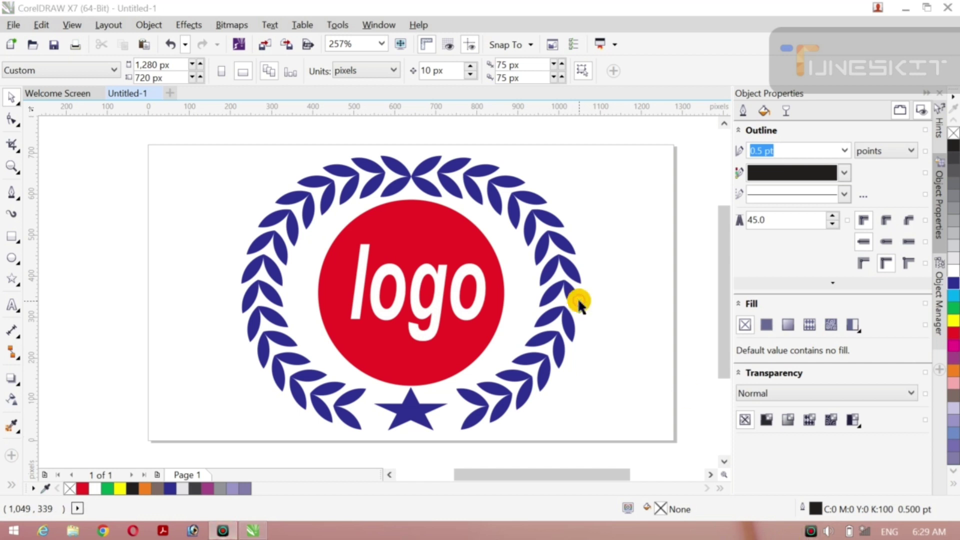